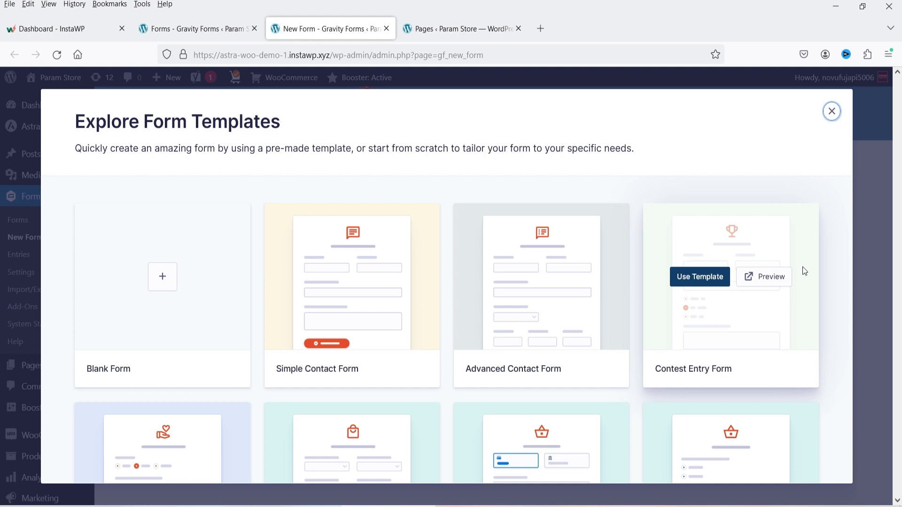
- Scroll through the Explore Form Templates gallery to look over the available templates
{"action": "scroll", "coordinate": [803, 267], "scroll_direction": "down", "scroll_amount": 3}
{"action": "scroll", "coordinate": [826, 262], "scroll_direction": "down", "scroll_amount": 5}
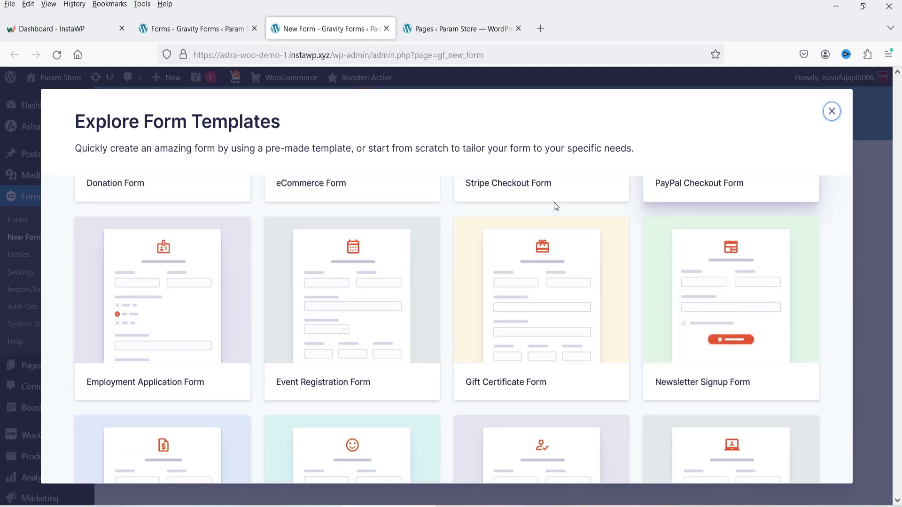
{"action": "scroll", "coordinate": [326, 354], "scroll_direction": "down", "scroll_amount": 3}
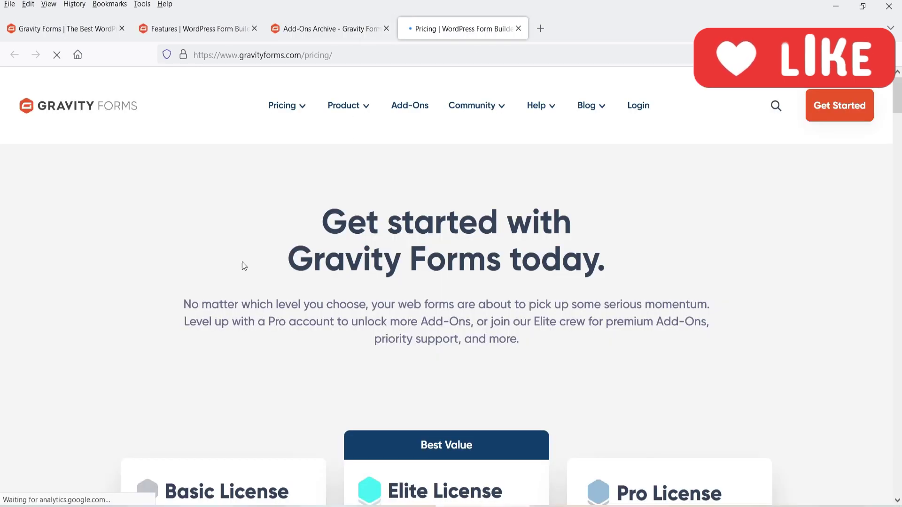
{"action": "scroll", "coordinate": [35, 294], "scroll_direction": "down", "scroll_amount": 5}
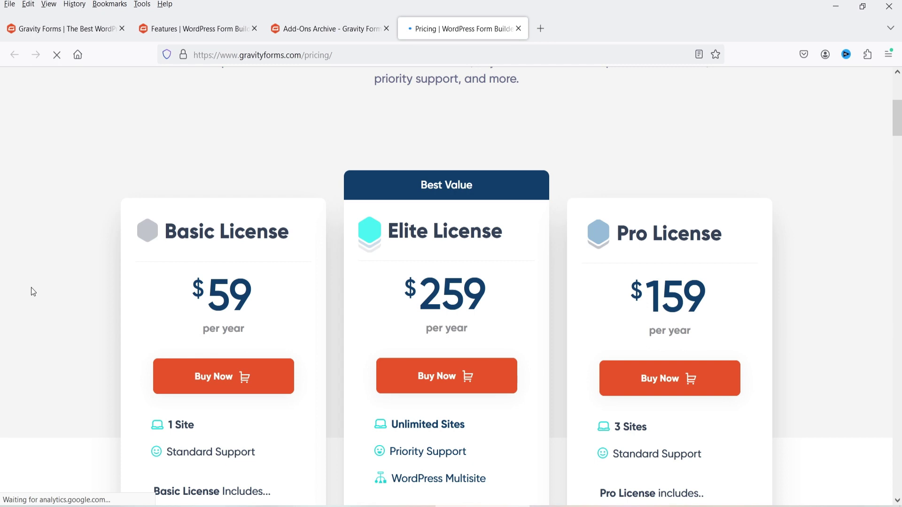
- Compare the Basic ($59), Pro ($159) and Elite ($259) licenses, then return to the WordPress admin
{"action": "scroll", "coordinate": [34, 292], "scroll_direction": "down", "scroll_amount": 3}
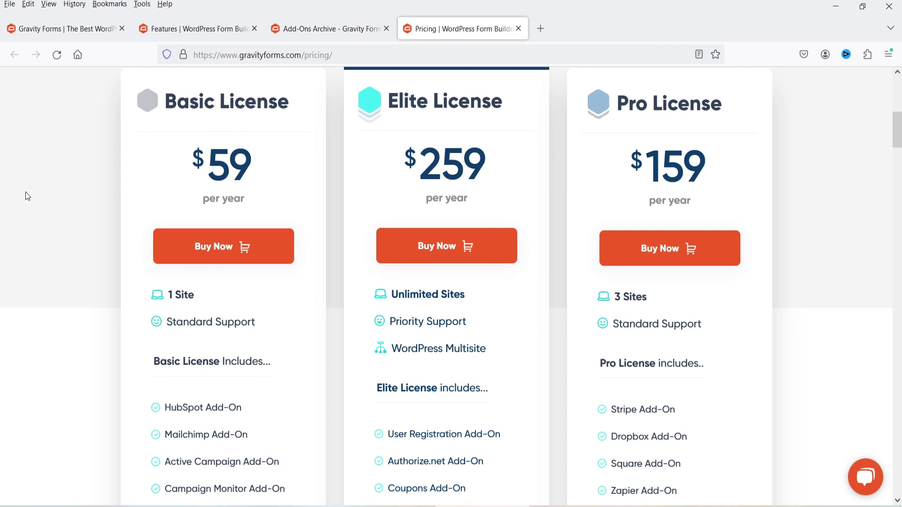
{"action": "scroll", "coordinate": [25, 194], "scroll_direction": "down", "scroll_amount": 2}
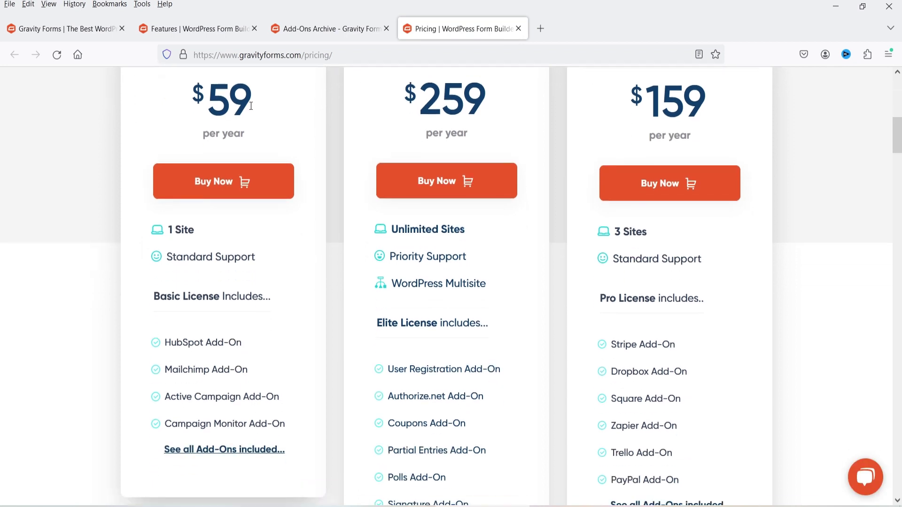
{"action": "scroll", "coordinate": [92, 187], "scroll_direction": "down", "scroll_amount": 5}
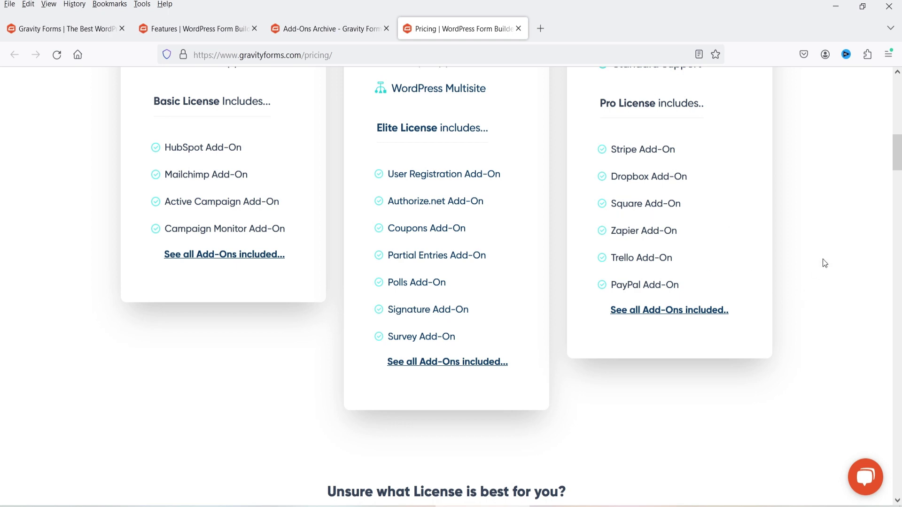
{"action": "scroll", "coordinate": [824, 254], "scroll_direction": "down", "scroll_amount": 3}
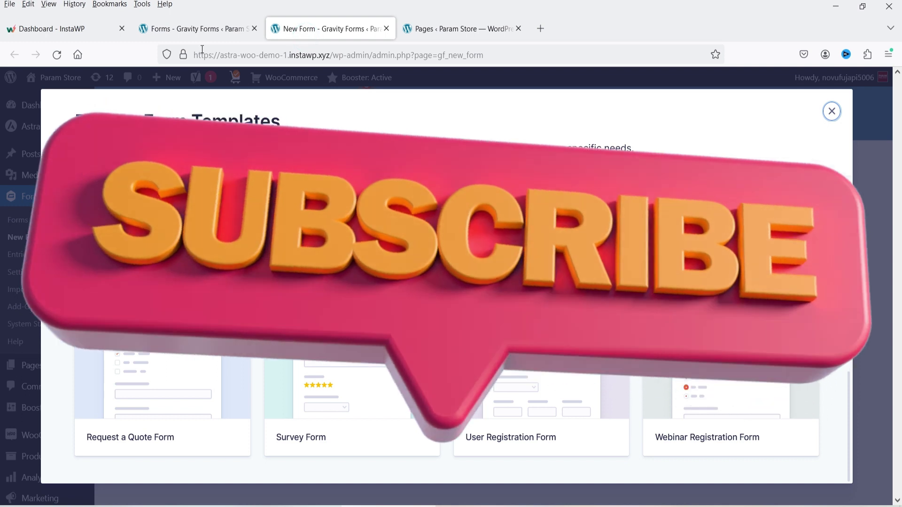
{"action": "left_click", "coordinate": [201, 40]}
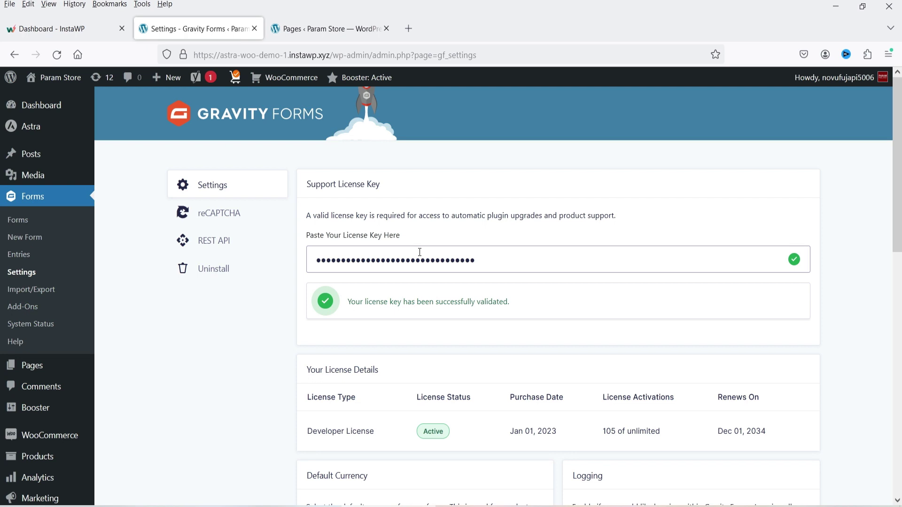
- Review the general Forms settings and the reCAPTCHA key fields, then go to Add-Ons
{"action": "scroll", "coordinate": [509, 280], "scroll_direction": "down", "scroll_amount": 7}
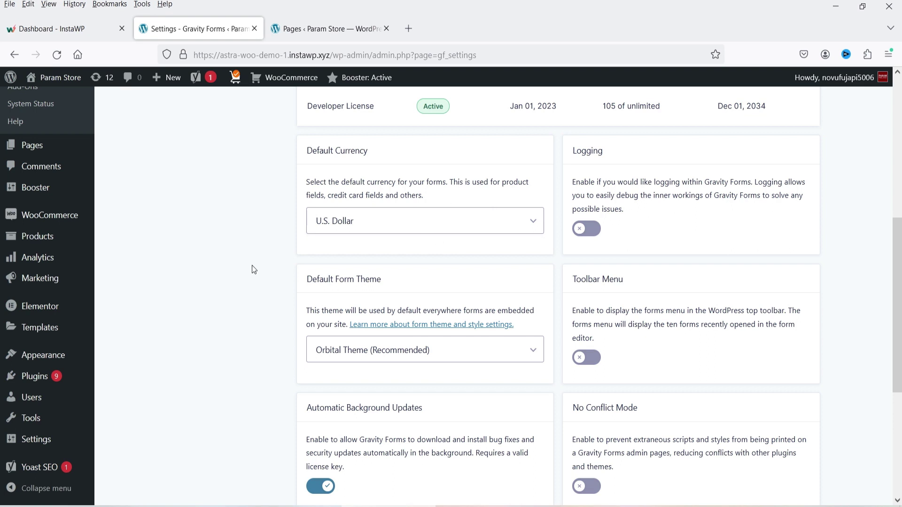
{"action": "scroll", "coordinate": [217, 262], "scroll_direction": "down", "scroll_amount": 3}
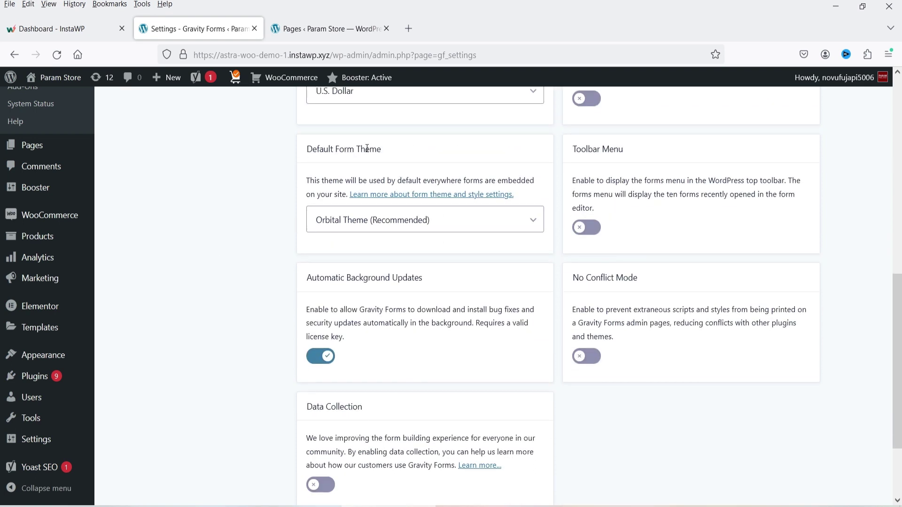
{"action": "scroll", "coordinate": [284, 232], "scroll_direction": "down", "scroll_amount": 3}
{"action": "scroll", "coordinate": [284, 232], "scroll_direction": "up", "scroll_amount": 12}
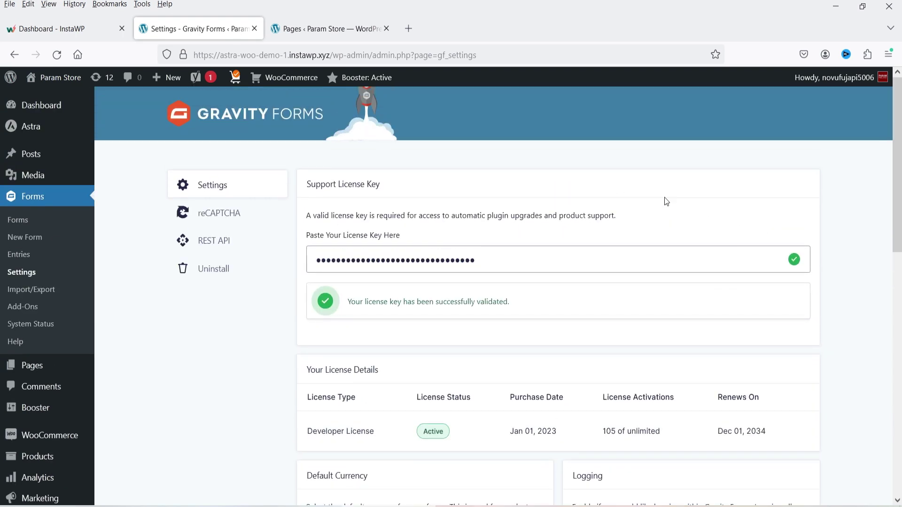
{"action": "left_click", "coordinate": [233, 218]}
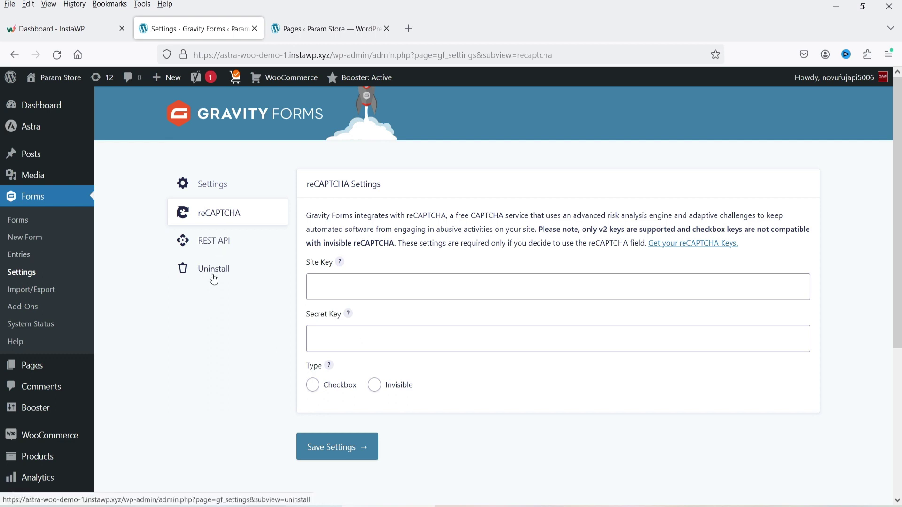
{"action": "left_click", "coordinate": [20, 309]}
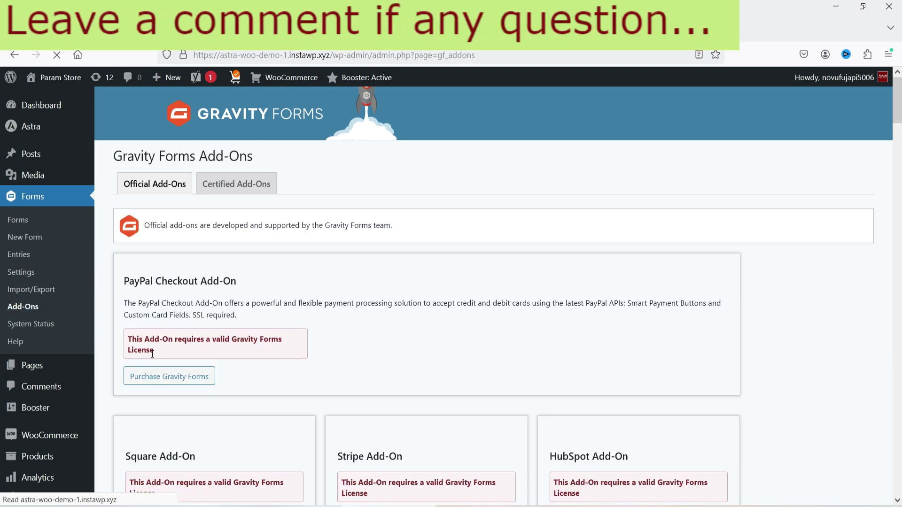
- Scroll through the Official Add-Ons cards, from PayPal Checkout down to ConvertKit
{"action": "scroll", "coordinate": [807, 302], "scroll_direction": "down", "scroll_amount": 2}
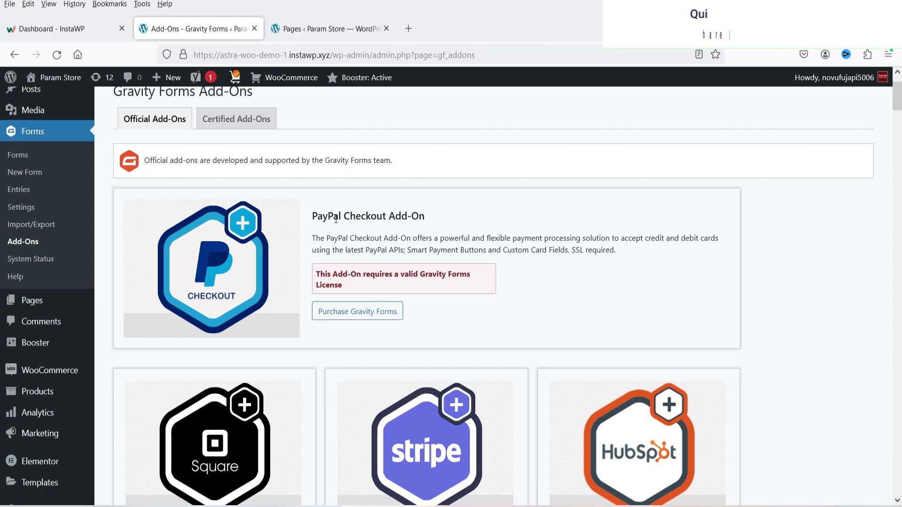
{"action": "scroll", "coordinate": [406, 324], "scroll_direction": "down", "scroll_amount": 4}
{"action": "scroll", "coordinate": [734, 325], "scroll_direction": "down", "scroll_amount": 11}
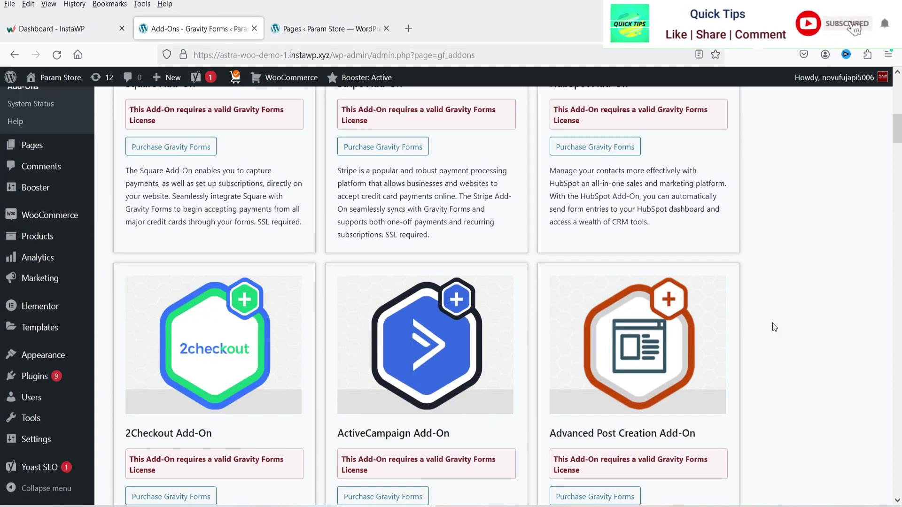
{"action": "scroll", "coordinate": [828, 291], "scroll_direction": "up", "scroll_amount": 7}
{"action": "scroll", "coordinate": [829, 292], "scroll_direction": "up", "scroll_amount": 6}
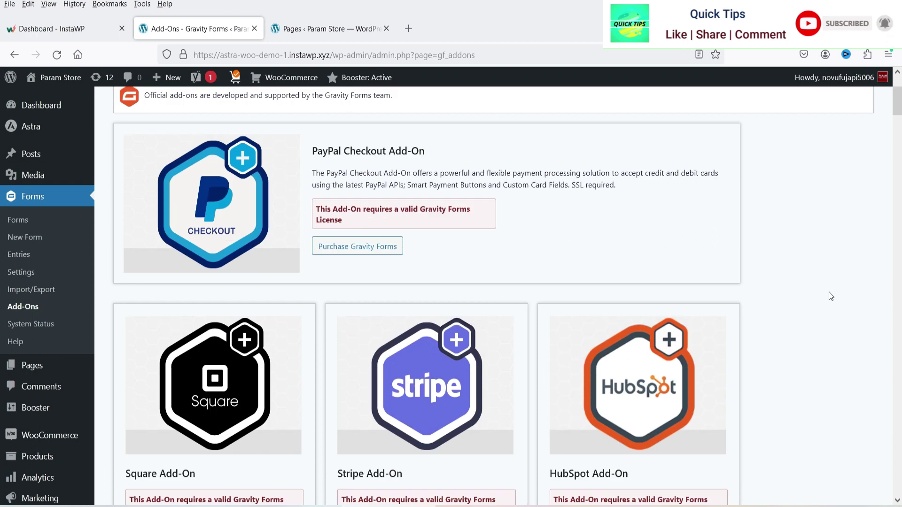
{"action": "scroll", "coordinate": [829, 292], "scroll_direction": "down", "scroll_amount": 4}
{"action": "scroll", "coordinate": [853, 247], "scroll_direction": "down", "scroll_amount": 6}
{"action": "scroll", "coordinate": [643, 212], "scroll_direction": "up", "scroll_amount": 4}
{"action": "scroll", "coordinate": [772, 212], "scroll_direction": "down", "scroll_amount": 10}
{"action": "scroll", "coordinate": [868, 233], "scroll_direction": "down", "scroll_amount": 3}
{"action": "scroll", "coordinate": [879, 239], "scroll_direction": "down", "scroll_amount": 4}
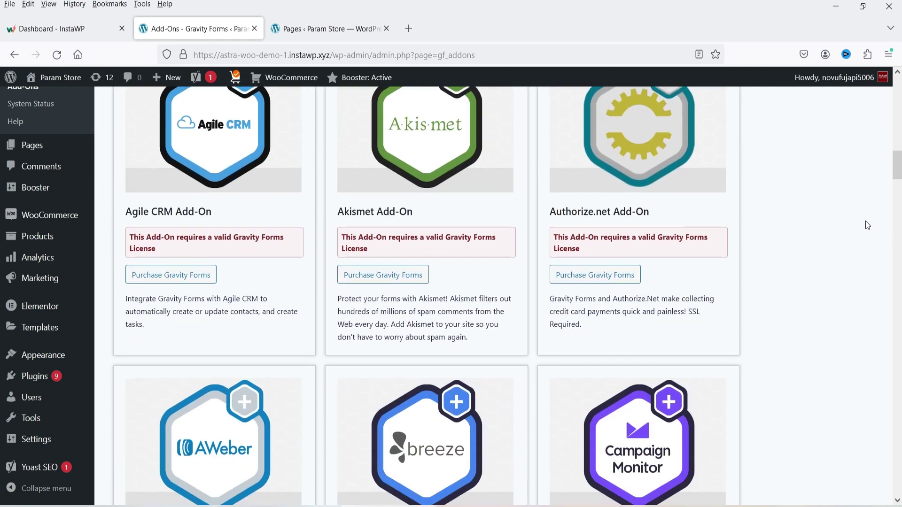
{"action": "scroll", "coordinate": [866, 220], "scroll_direction": "down", "scroll_amount": 8}
{"action": "scroll", "coordinate": [869, 219], "scroll_direction": "down", "scroll_amount": 7}
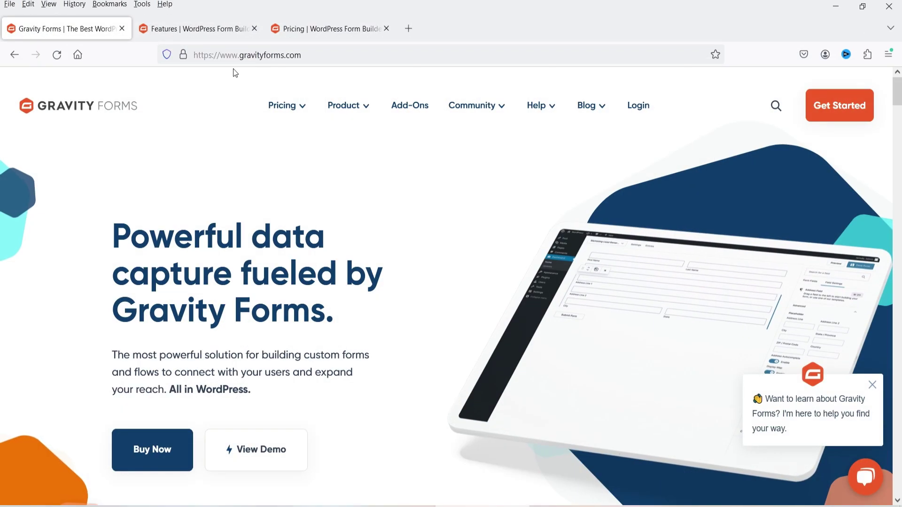
- Review the license cards on the pricing page again, then open the empty Forms list
{"action": "left_click", "coordinate": [323, 35]}
{"action": "scroll", "coordinate": [705, 249], "scroll_direction": "down", "scroll_amount": 6}
{"action": "scroll", "coordinate": [730, 230], "scroll_direction": "down", "scroll_amount": 5}
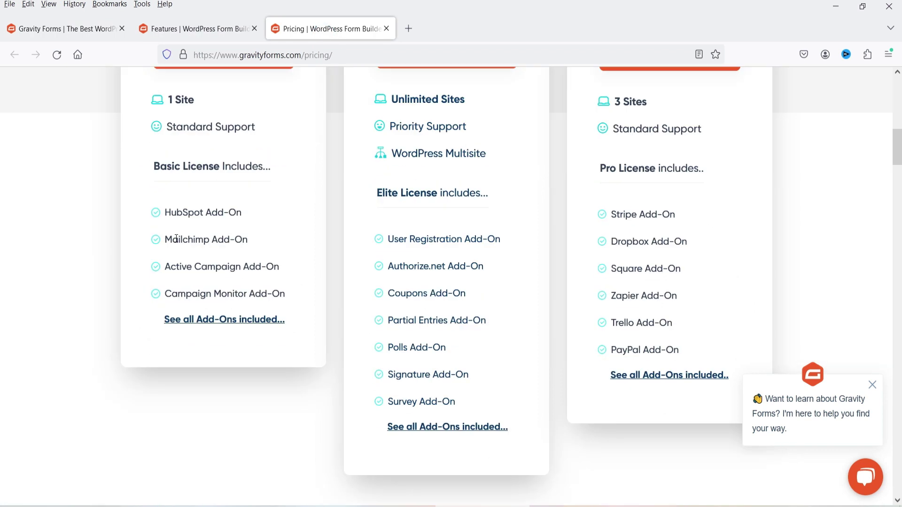
{"action": "scroll", "coordinate": [210, 149], "scroll_direction": "up", "scroll_amount": 4}
{"action": "scroll", "coordinate": [122, 214], "scroll_direction": "down", "scroll_amount": 4}
{"action": "left_click", "coordinate": [191, 323]}
{"action": "scroll", "coordinate": [894, 187], "scroll_direction": "up", "scroll_amount": 4}
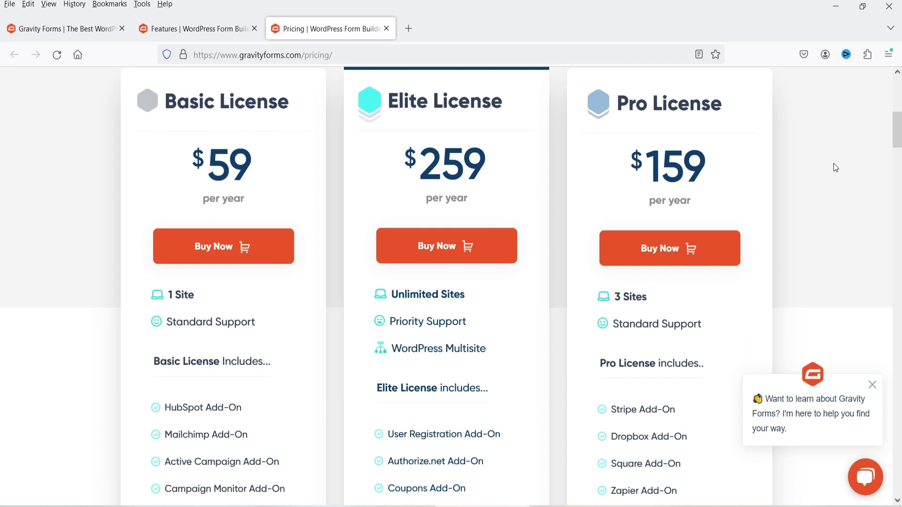
{"action": "scroll", "coordinate": [837, 161], "scroll_direction": "down", "scroll_amount": 7}
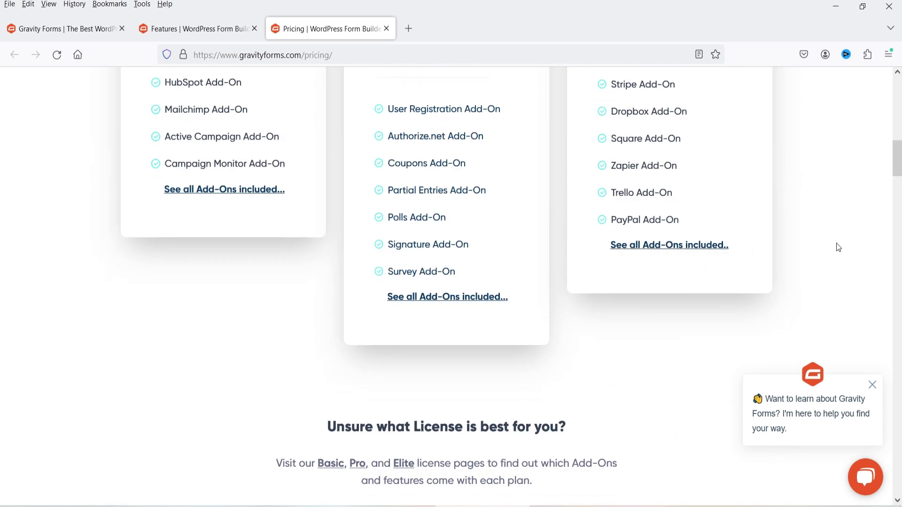
{"action": "scroll", "coordinate": [837, 244], "scroll_direction": "up", "scroll_amount": 15}
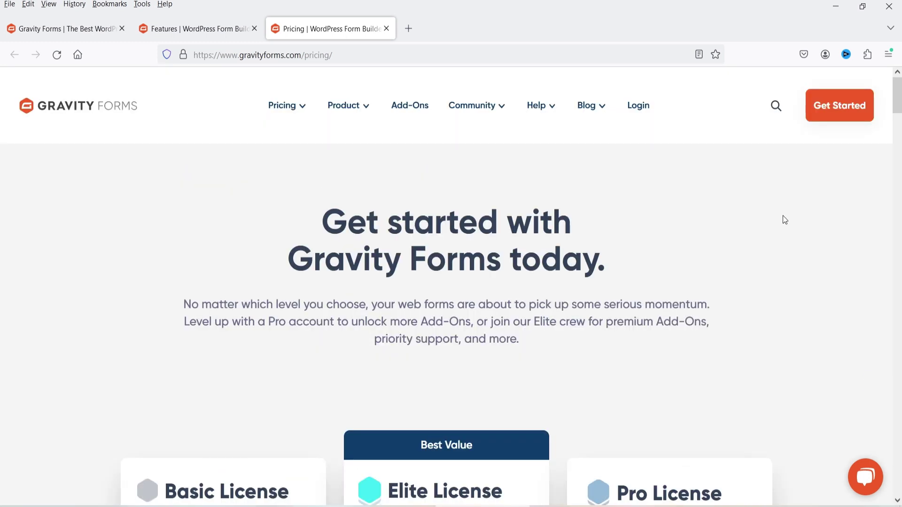
{"action": "scroll", "coordinate": [785, 223], "scroll_direction": "down", "scroll_amount": 5}
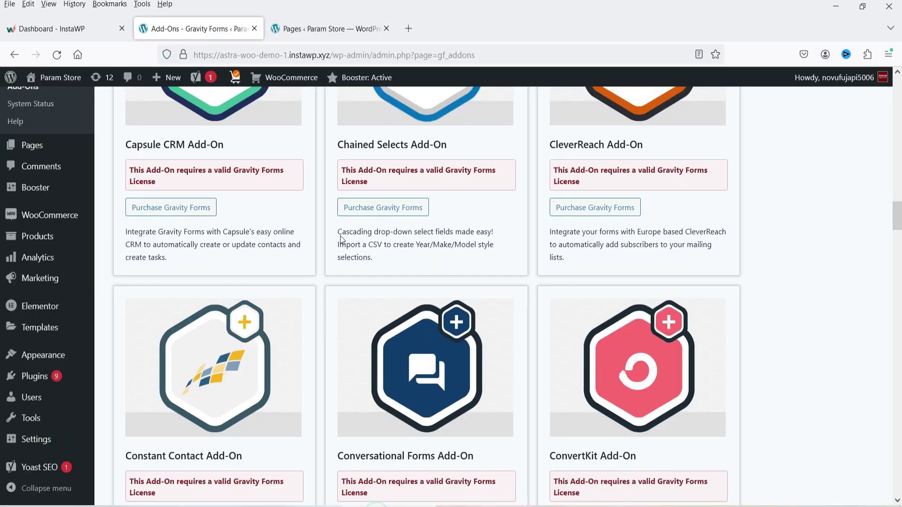
{"action": "scroll", "coordinate": [413, 237], "scroll_direction": "up", "scroll_amount": 15}
{"action": "left_click", "coordinate": [10, 220]}
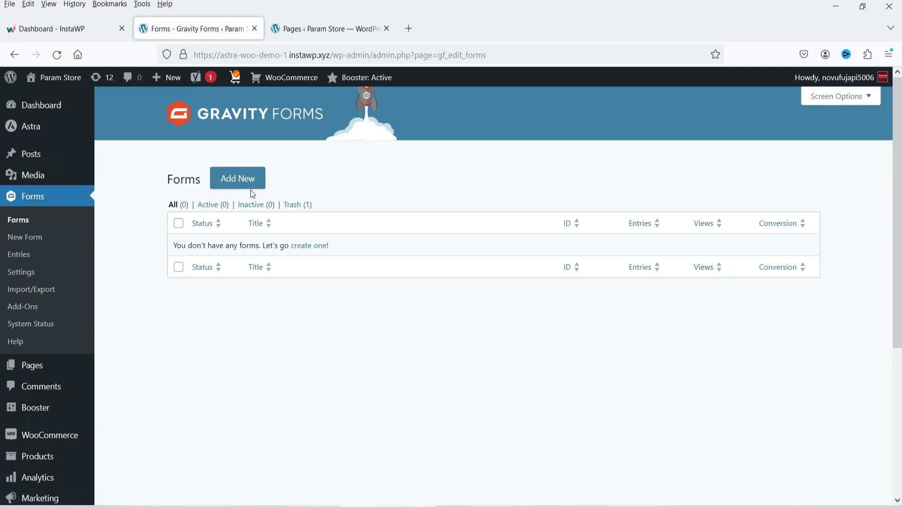
- Start a new form and browse the Explore Form Templates grid
{"action": "left_click", "coordinate": [245, 180]}
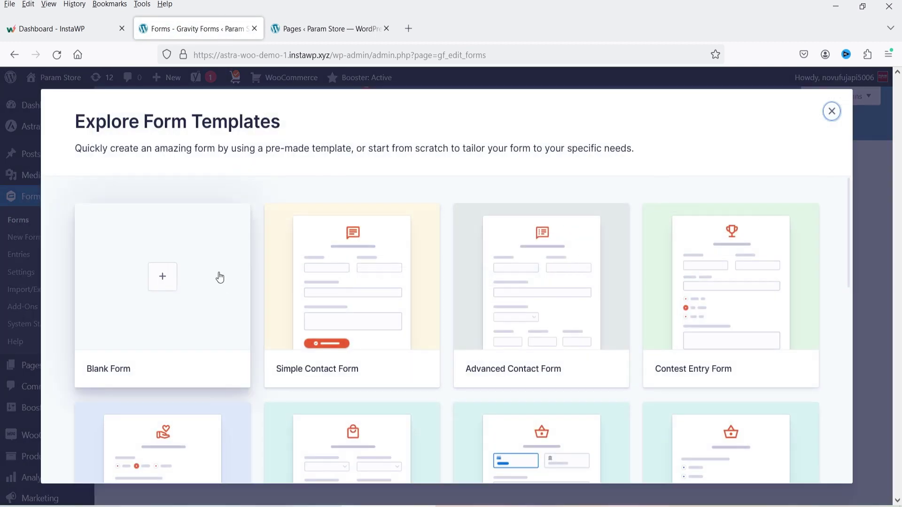
{"action": "scroll", "coordinate": [696, 260], "scroll_direction": "down", "scroll_amount": 10}
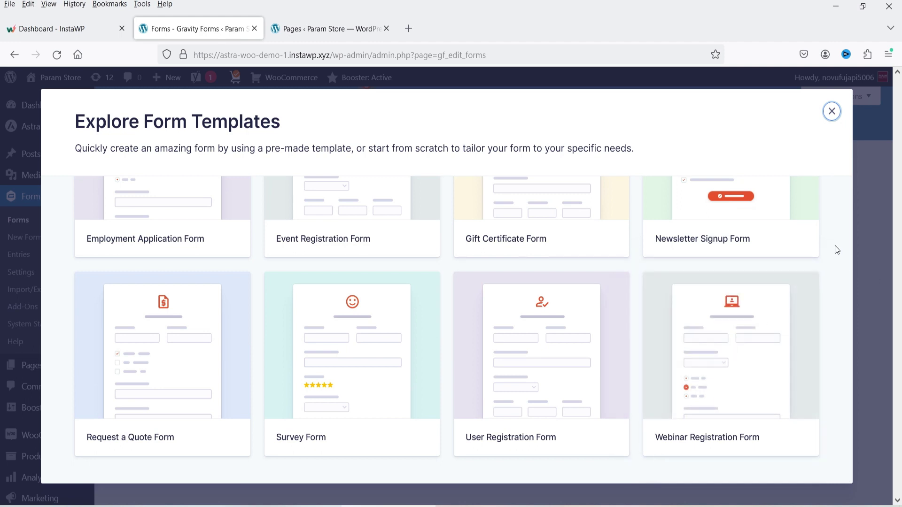
{"action": "scroll", "coordinate": [837, 250], "scroll_direction": "up", "scroll_amount": 10}
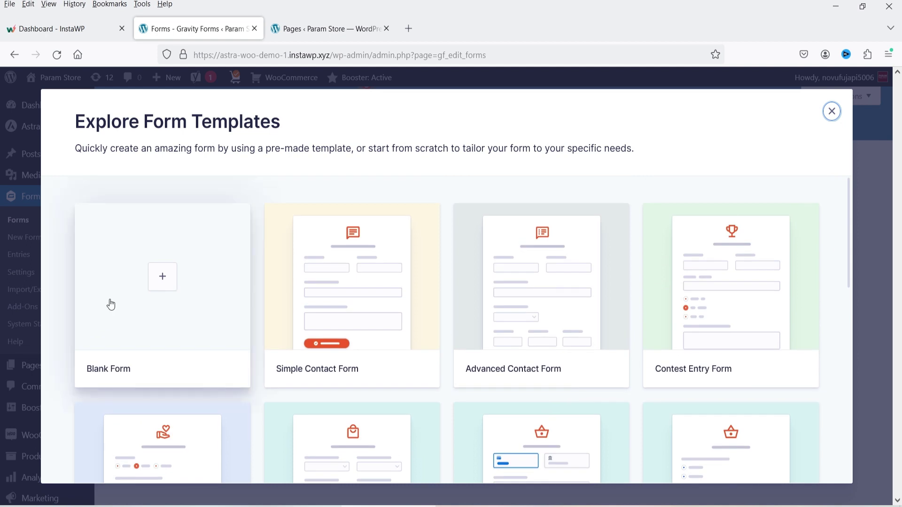
{"action": "scroll", "coordinate": [119, 302], "scroll_direction": "down", "scroll_amount": 5}
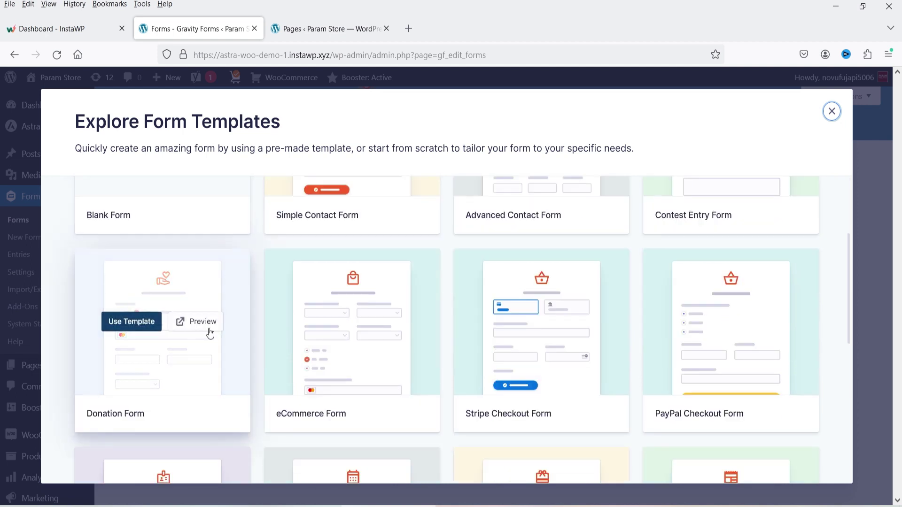
{"action": "scroll", "coordinate": [211, 333], "scroll_direction": "up", "scroll_amount": 5}
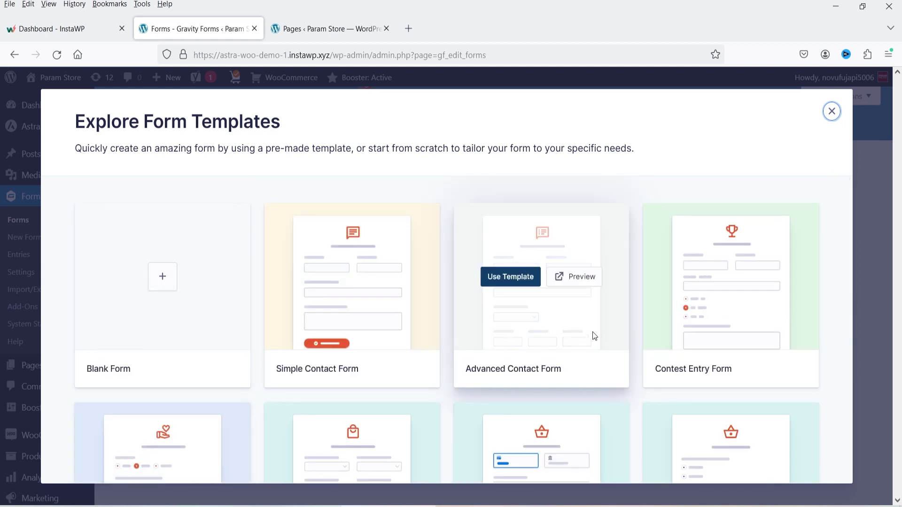
{"action": "scroll", "coordinate": [706, 282], "scroll_direction": "down", "scroll_amount": 2}
{"action": "scroll", "coordinate": [680, 289], "scroll_direction": "down", "scroll_amount": 2}
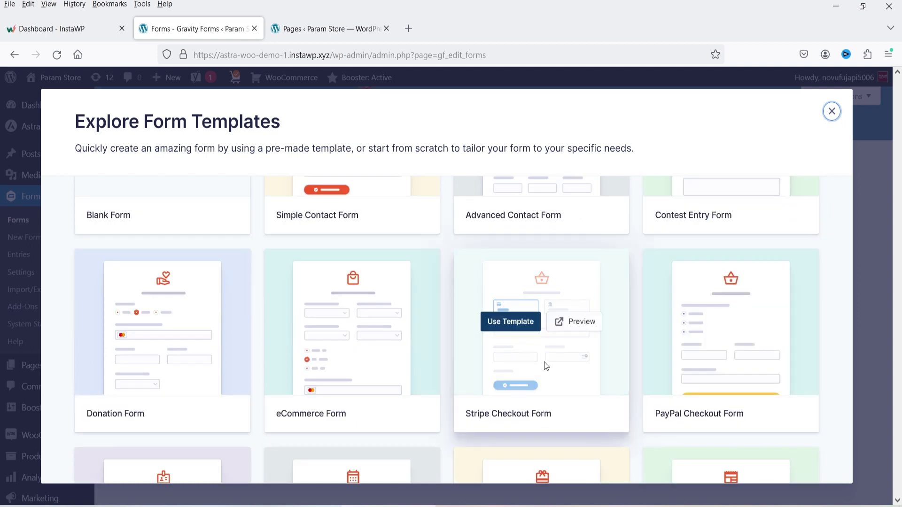
{"action": "scroll", "coordinate": [541, 258], "scroll_direction": "down", "scroll_amount": 4}
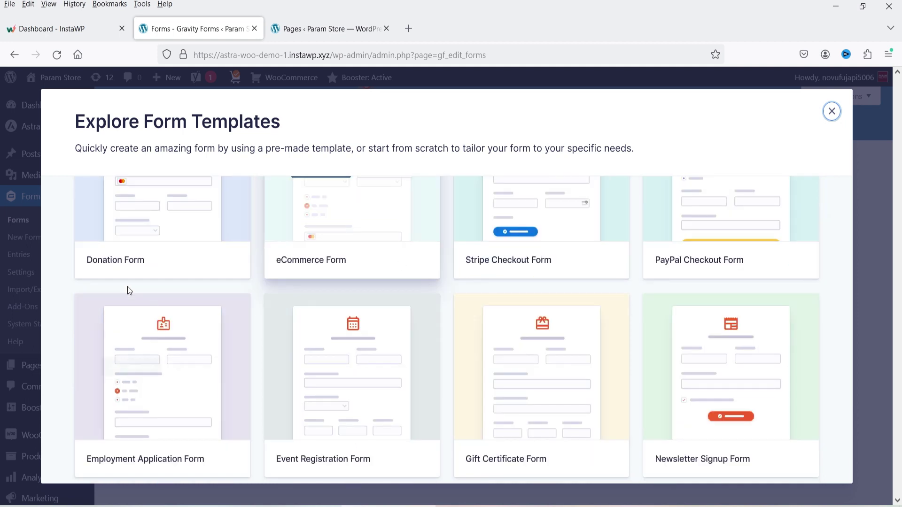
{"action": "scroll", "coordinate": [166, 380], "scroll_direction": "down", "scroll_amount": 4}
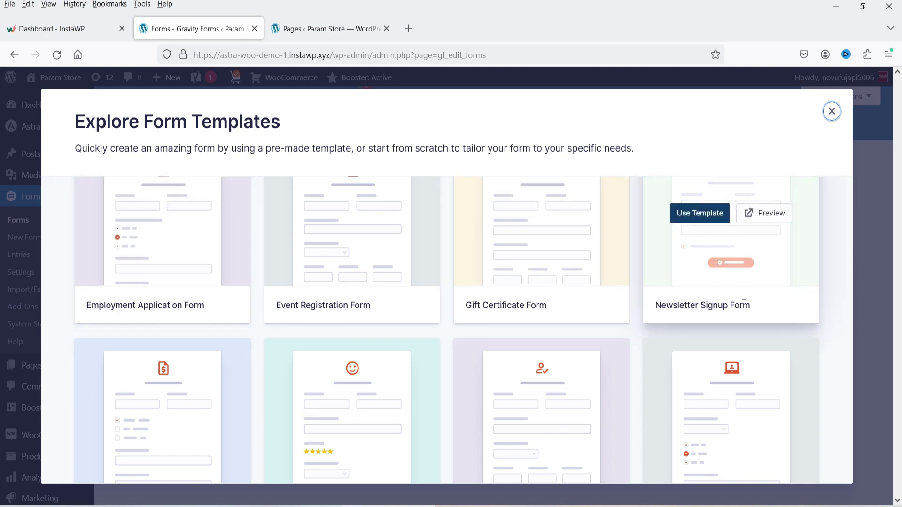
{"action": "scroll", "coordinate": [714, 305], "scroll_direction": "down", "scroll_amount": 2}
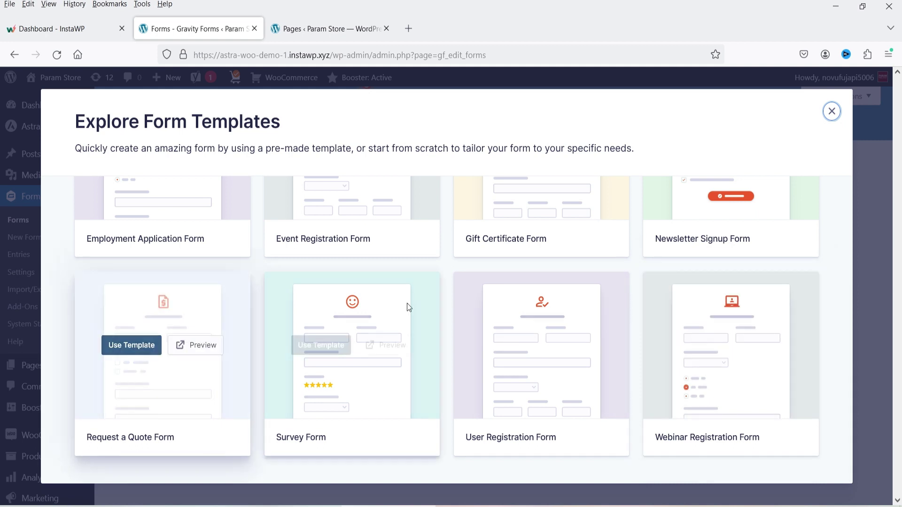
- Preview the Webinar Registration Form template
{"action": "scroll", "coordinate": [400, 312], "scroll_direction": "up", "scroll_amount": 10}
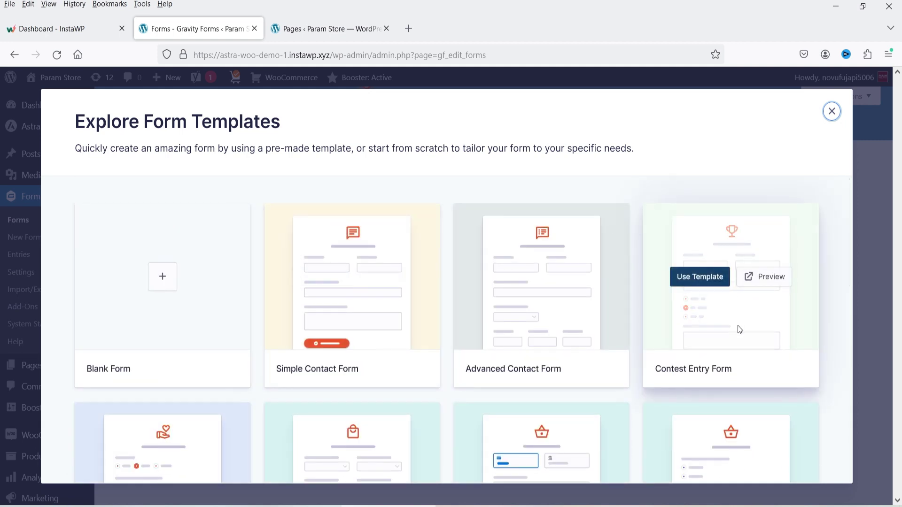
{"action": "scroll", "coordinate": [829, 308], "scroll_direction": "down", "scroll_amount": 8}
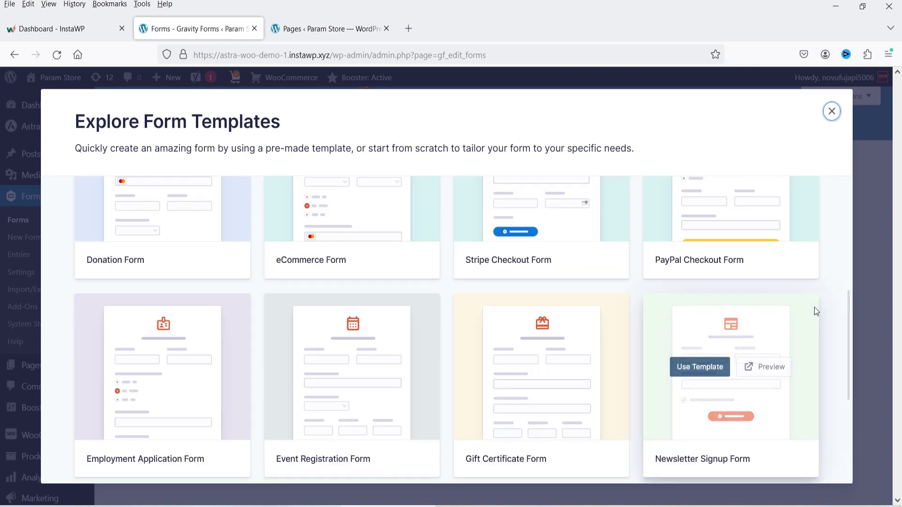
{"action": "scroll", "coordinate": [836, 322], "scroll_direction": "up", "scroll_amount": 3}
{"action": "scroll", "coordinate": [846, 310], "scroll_direction": "down", "scroll_amount": 5}
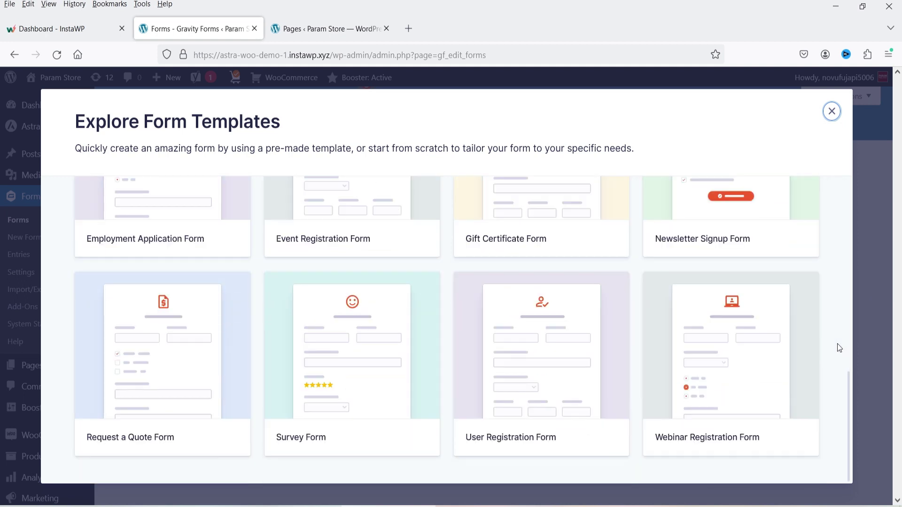
{"action": "left_click", "coordinate": [771, 348]}
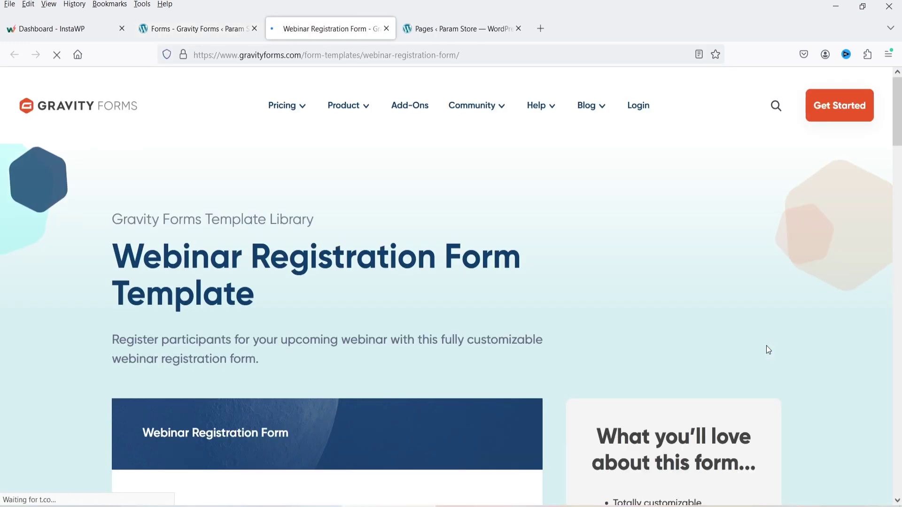
- Look over the webinar template's fields, then close its preview to return to the gallery
{"action": "scroll", "coordinate": [767, 349], "scroll_direction": "down", "scroll_amount": 8}
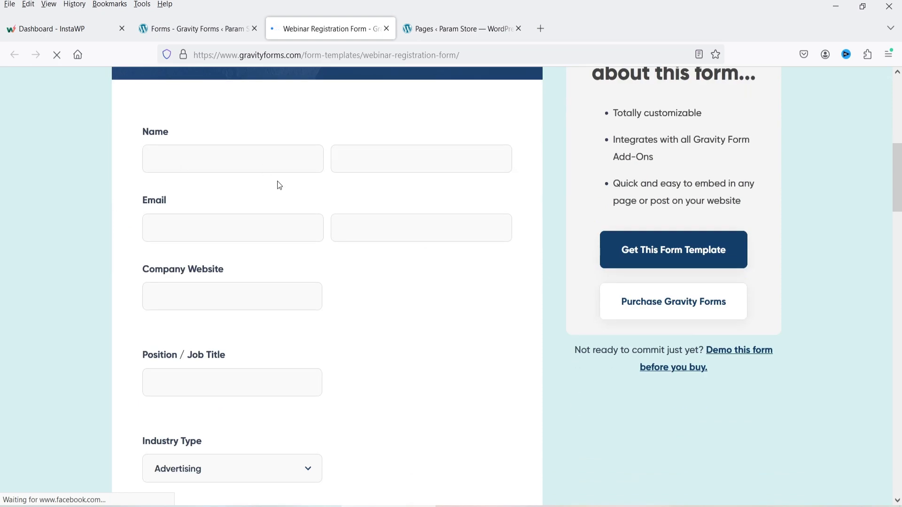
{"action": "scroll", "coordinate": [276, 185], "scroll_direction": "down", "scroll_amount": 3}
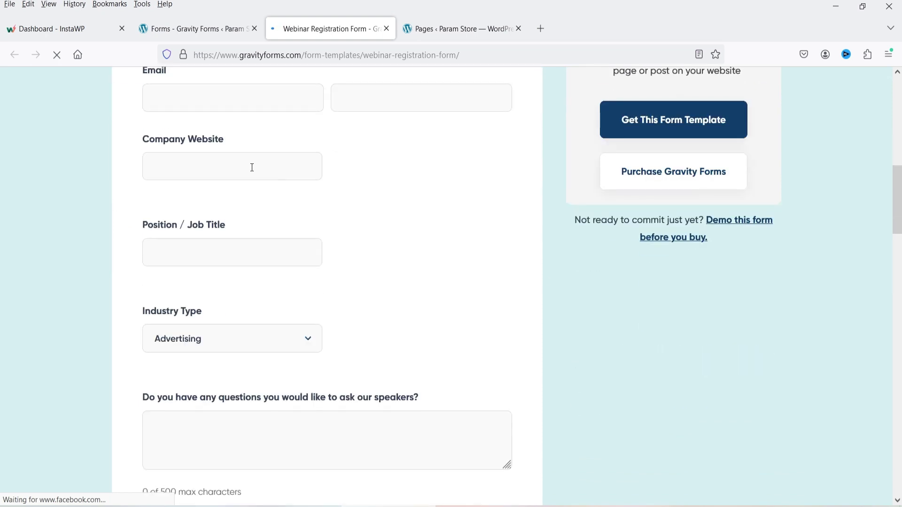
{"action": "scroll", "coordinate": [207, 230], "scroll_direction": "down", "scroll_amount": 3}
{"action": "left_click", "coordinate": [387, 29]}
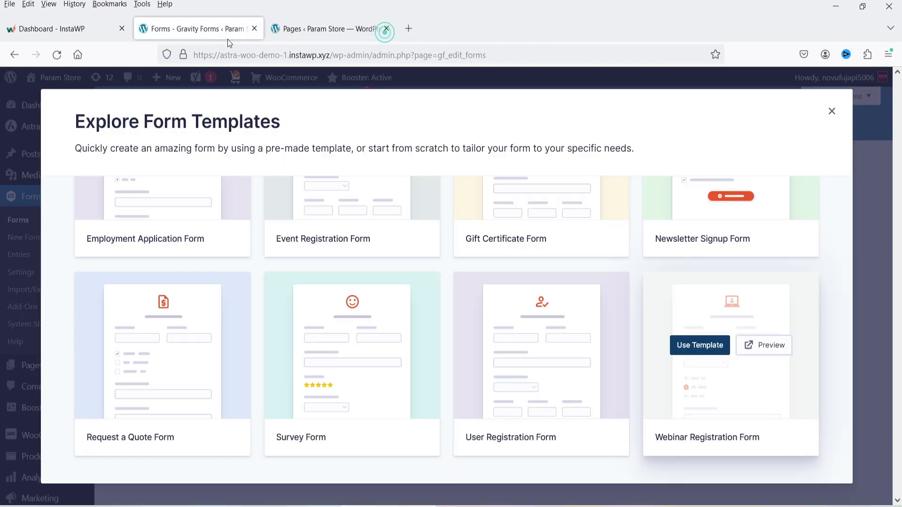
{"action": "scroll", "coordinate": [196, 284], "scroll_direction": "up", "scroll_amount": 5}
{"action": "scroll", "coordinate": [196, 285], "scroll_direction": "up", "scroll_amount": 5}
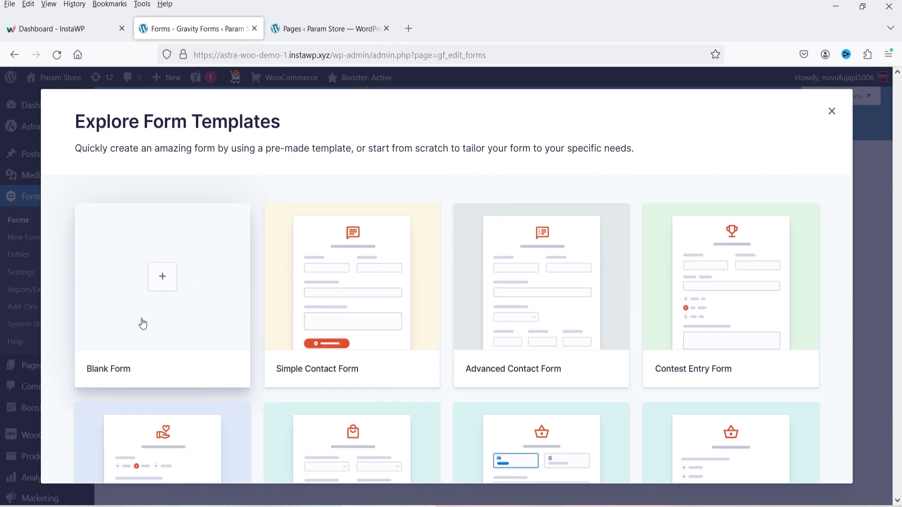
{"action": "mouse_move", "coordinate": [331, 292]}
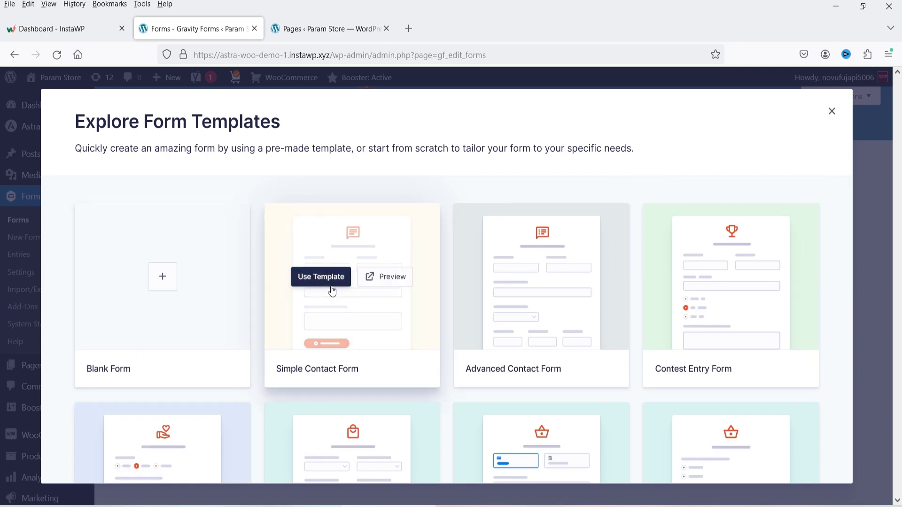
- Use the Simple Contact Form template, titling the new form 'Simple contact form'
{"action": "left_click", "coordinate": [318, 281]}
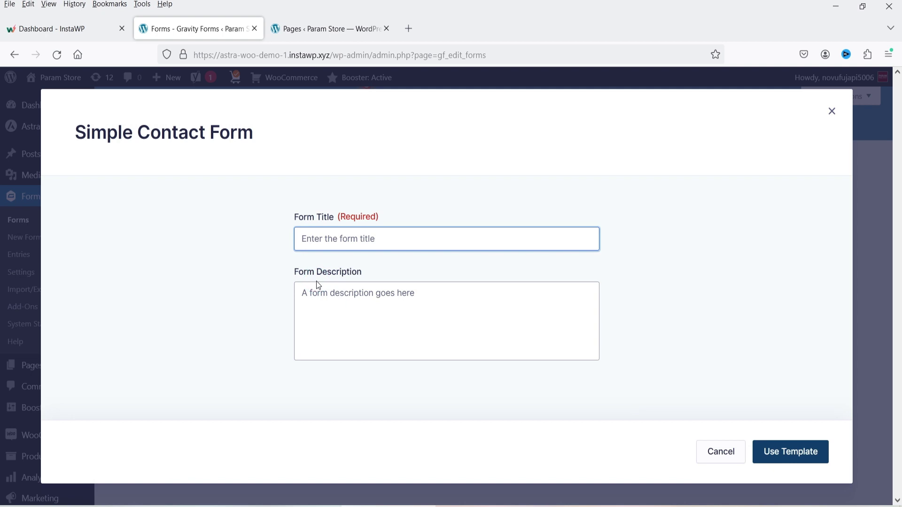
{"action": "type", "text": "Smple contact form"}
{"action": "left_click", "coordinate": [306, 239]}
{"action": "type", "text": "i"}
{"action": "left_click", "coordinate": [387, 288]}
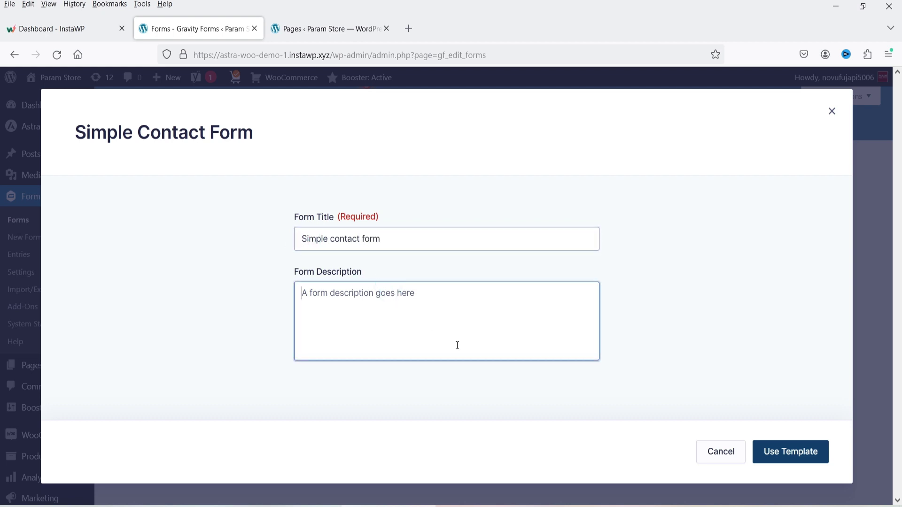
{"action": "left_click", "coordinate": [800, 451]}
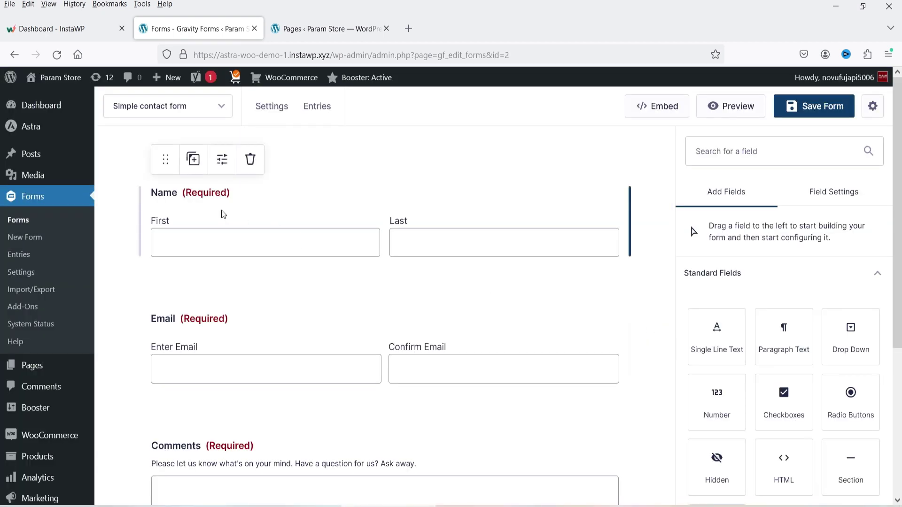
- Look over the Name, Email and Comments fields and select the Name field (ID 1)
{"action": "scroll", "coordinate": [276, 316], "scroll_direction": "down", "scroll_amount": 3}
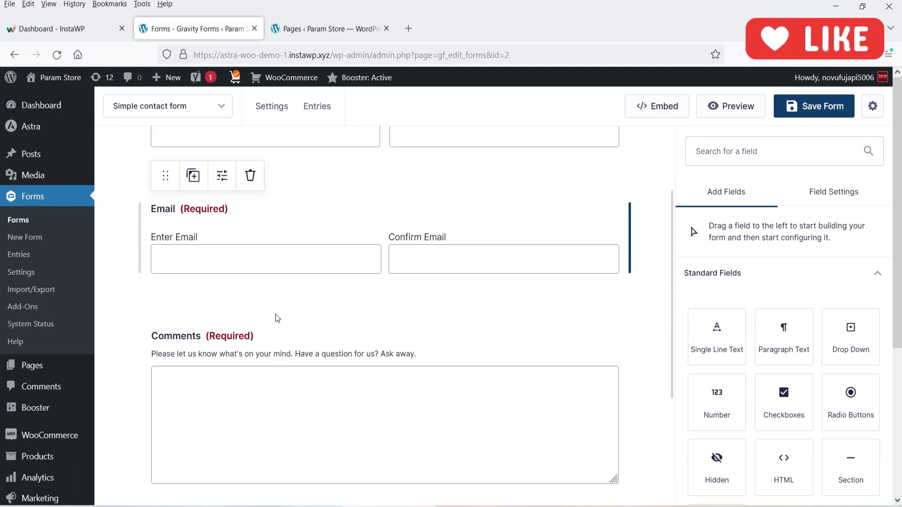
{"action": "scroll", "coordinate": [249, 312], "scroll_direction": "down", "scroll_amount": 3}
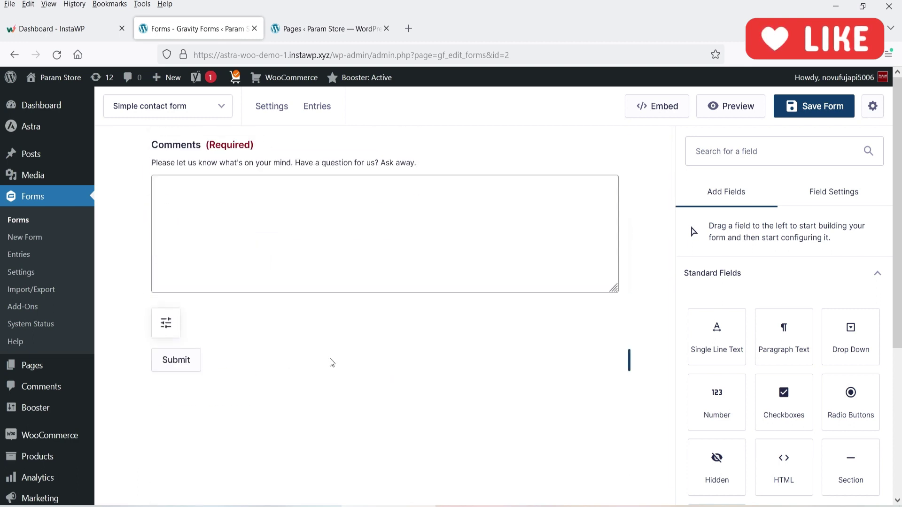
{"action": "scroll", "coordinate": [334, 357], "scroll_direction": "up", "scroll_amount": 6}
{"action": "left_click", "coordinate": [275, 201]}
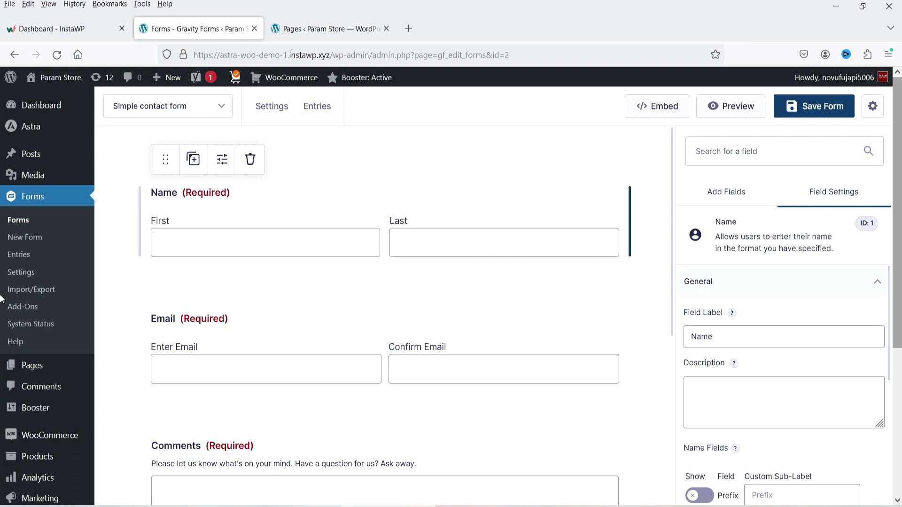
- Try the Prefix, Middle and Suffix name parts, keeping only First and Last
{"action": "scroll", "coordinate": [789, 229], "scroll_direction": "down", "scroll_amount": 3}
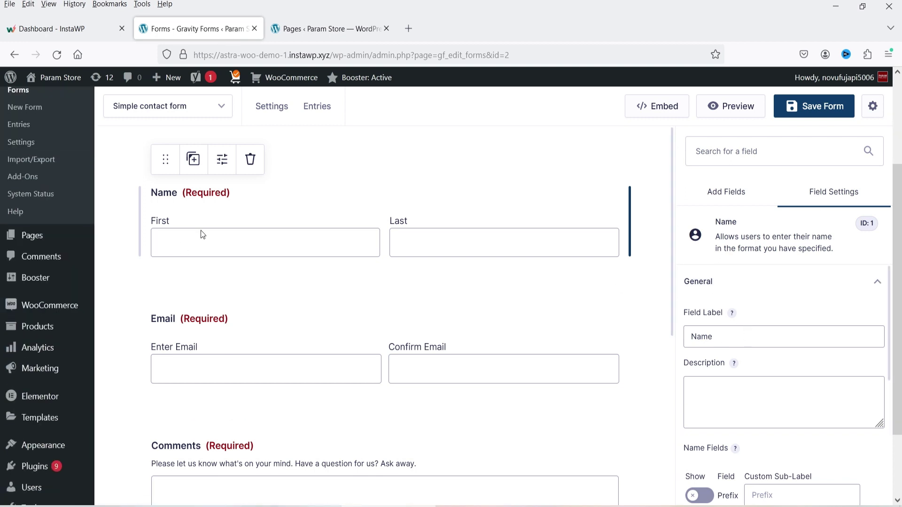
{"action": "scroll", "coordinate": [709, 309], "scroll_direction": "down", "scroll_amount": 3}
{"action": "scroll", "coordinate": [772, 332], "scroll_direction": "up", "scroll_amount": 2}
{"action": "left_click", "coordinate": [795, 328]}
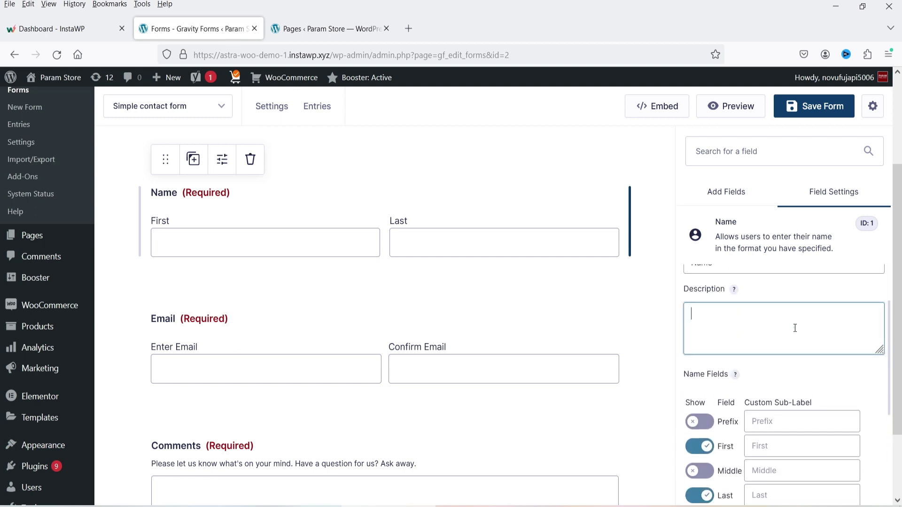
{"action": "scroll", "coordinate": [771, 316], "scroll_direction": "down", "scroll_amount": 4}
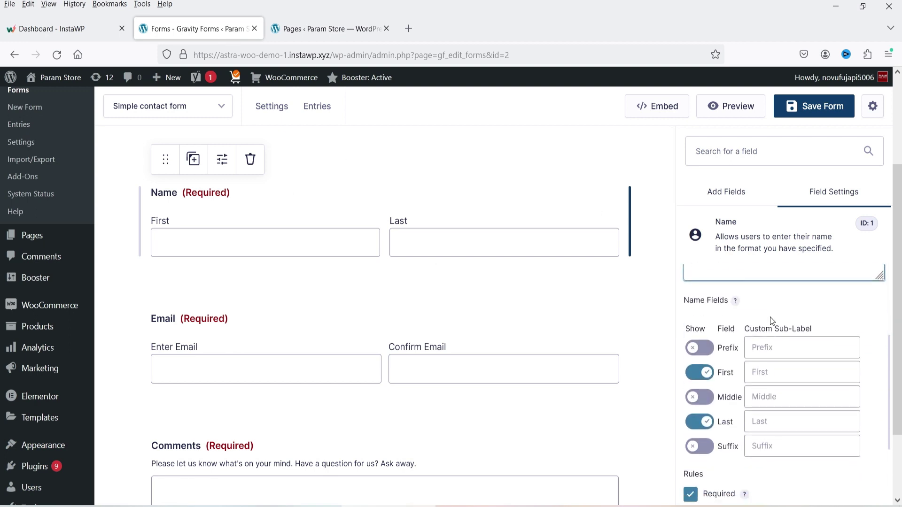
{"action": "scroll", "coordinate": [700, 330], "scroll_direction": "up", "scroll_amount": 2}
{"action": "left_click", "coordinate": [701, 353]}
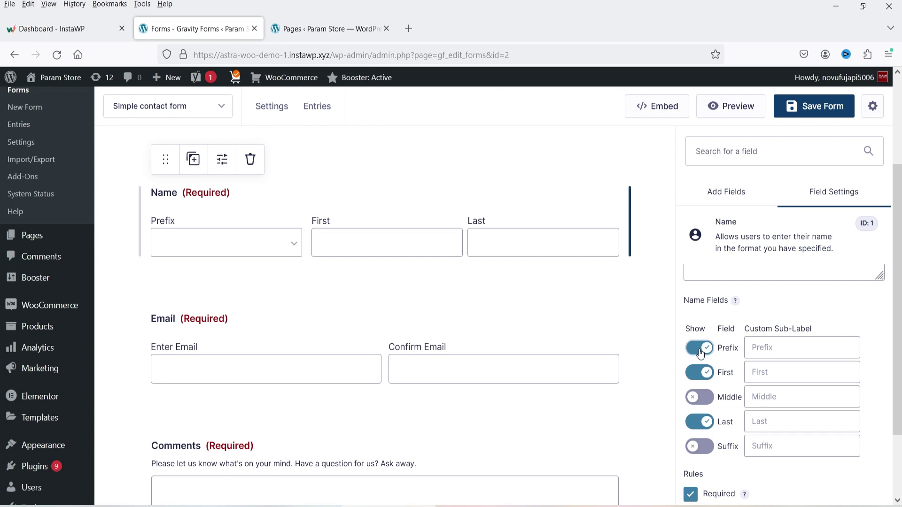
{"action": "left_click", "coordinate": [275, 242]}
{"action": "left_click", "coordinate": [700, 347]}
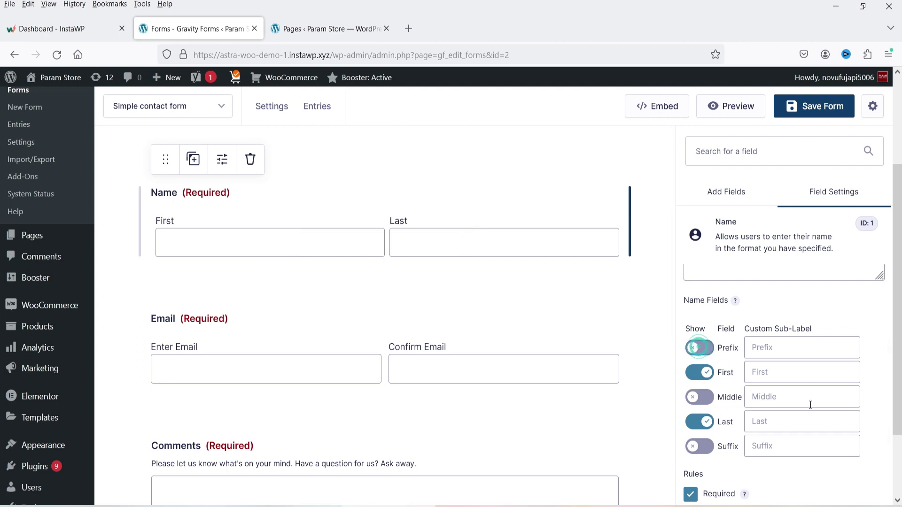
{"action": "left_click", "coordinate": [697, 398]}
{"action": "left_click", "coordinate": [697, 400]}
{"action": "left_click", "coordinate": [699, 450]}
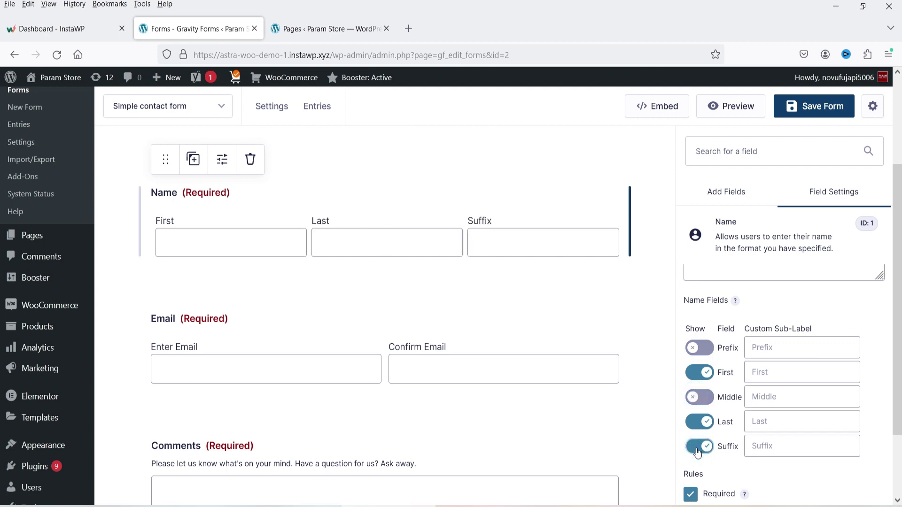
{"action": "left_click", "coordinate": [698, 450]}
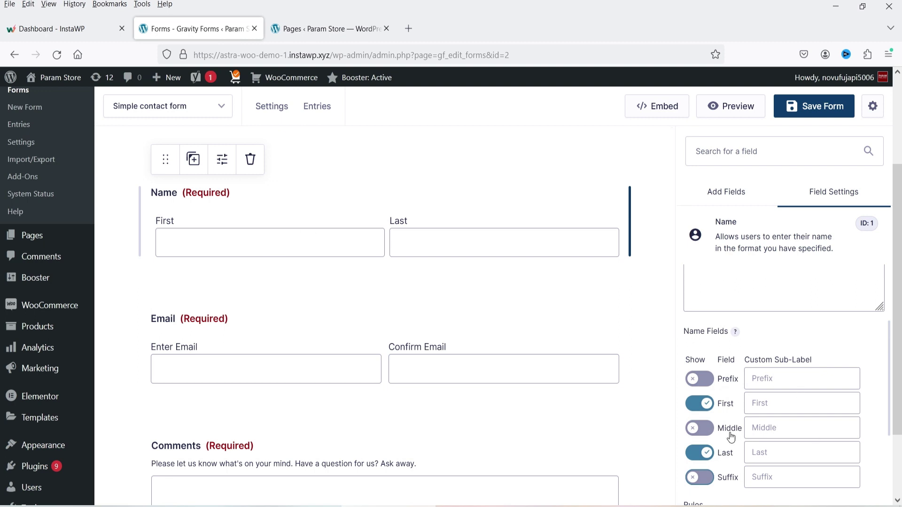
- Keep the Name field required and expand its Appearance placeholder settings
{"action": "scroll", "coordinate": [833, 369], "scroll_direction": "down", "scroll_amount": 3}
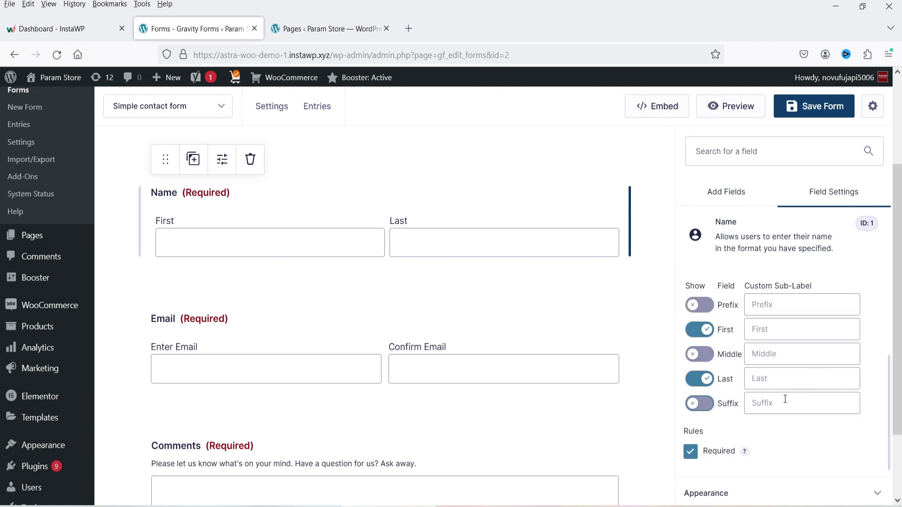
{"action": "left_click", "coordinate": [690, 453]}
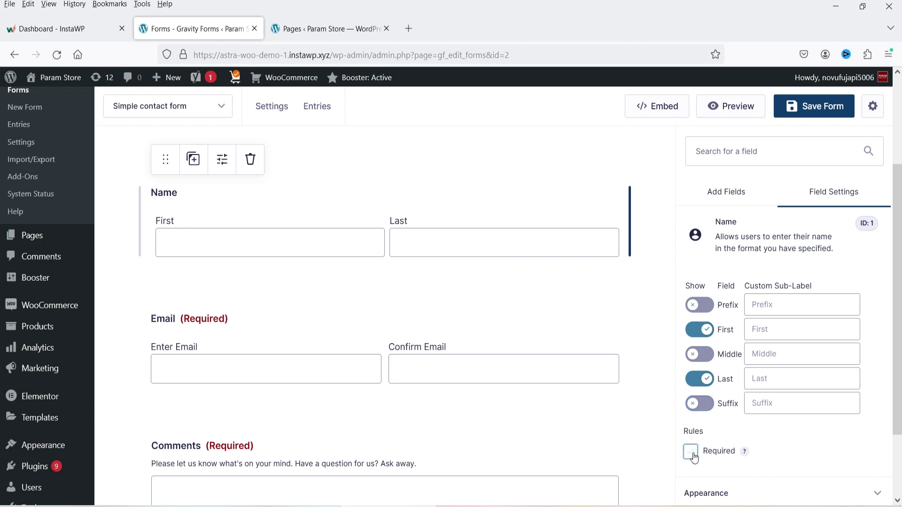
{"action": "left_click", "coordinate": [692, 453]}
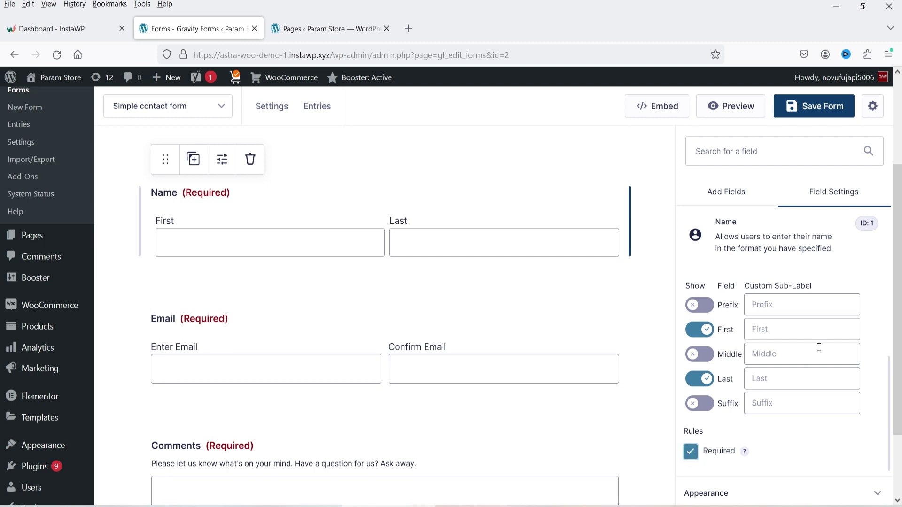
{"action": "scroll", "coordinate": [818, 348], "scroll_direction": "down", "scroll_amount": 1}
{"action": "scroll", "coordinate": [818, 347], "scroll_direction": "down", "scroll_amount": 2}
{"action": "left_click", "coordinate": [734, 419]}
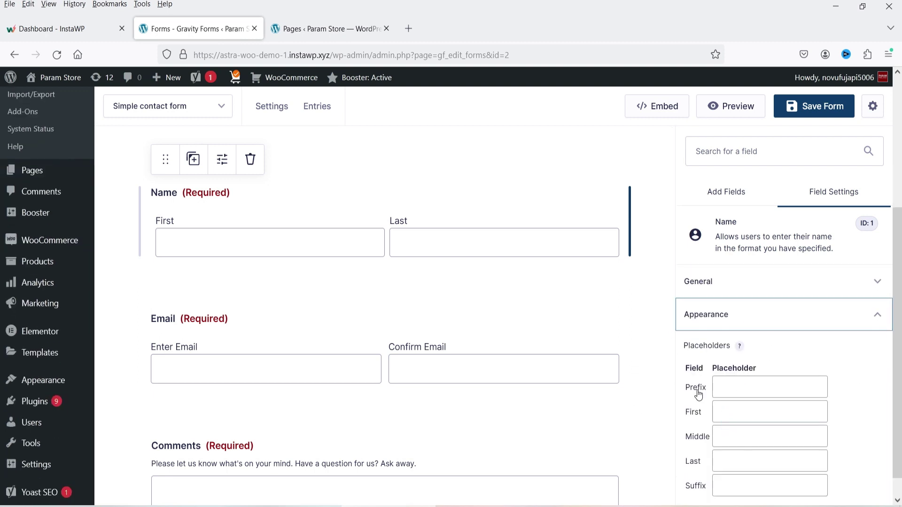
- Enter the placeholders 'First Name' and 'Last Name' for the First and Last boxes
{"action": "left_click", "coordinate": [732, 409]}
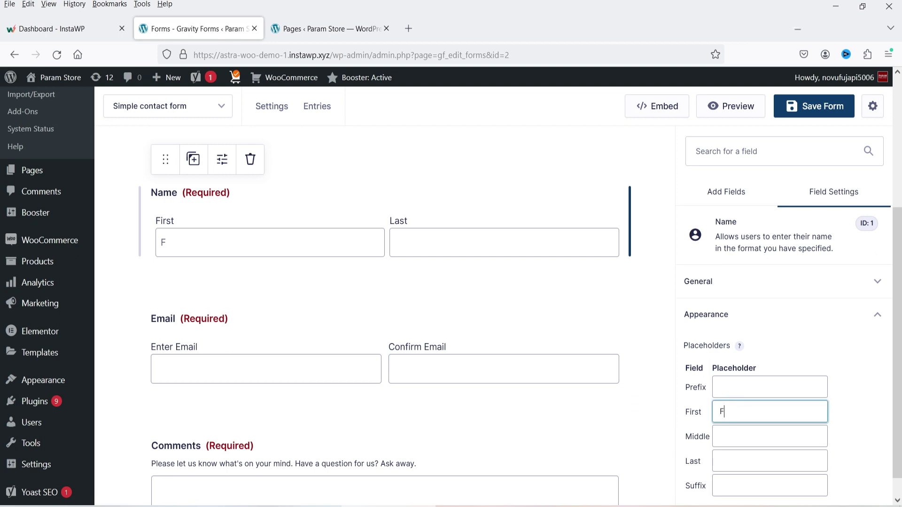
{"action": "type", "text": "First Name"}
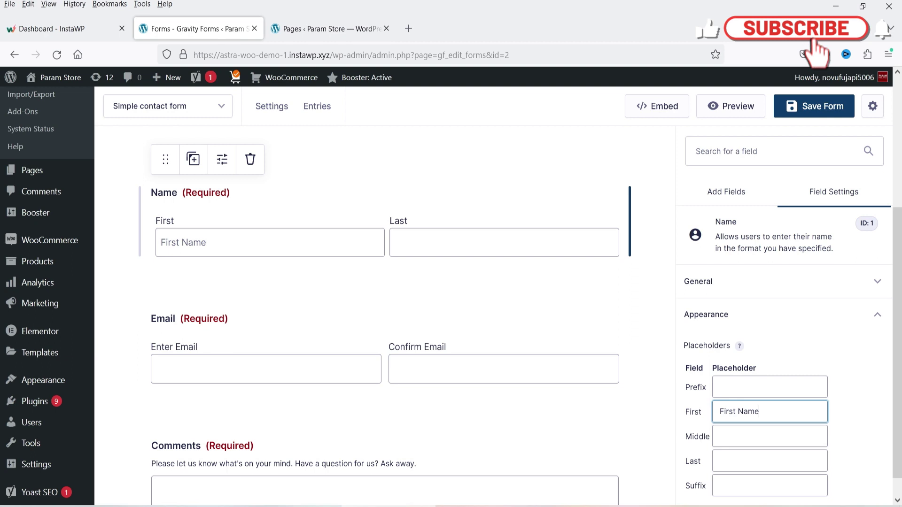
{"action": "left_click", "coordinate": [745, 461]}
{"action": "type", "text": "Last Name"}
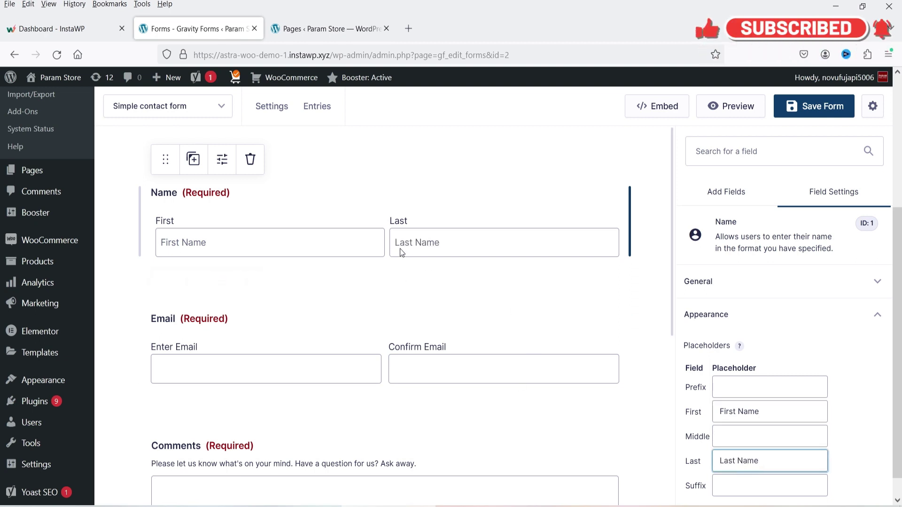
- Keep label visibility Visible (Top aligned) and leave description and sub-label placement unchanged
{"action": "scroll", "coordinate": [833, 323], "scroll_direction": "down", "scroll_amount": 4}
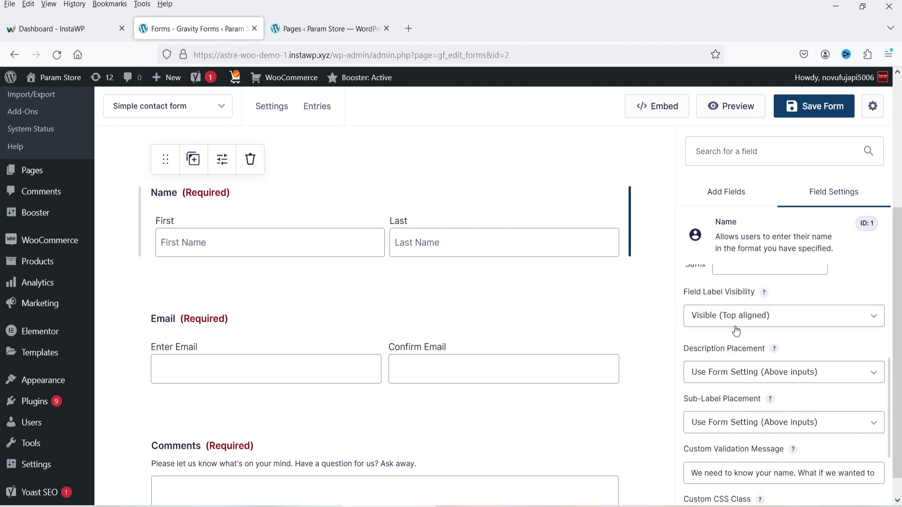
{"action": "left_click", "coordinate": [738, 326]}
{"action": "left_click", "coordinate": [737, 324]}
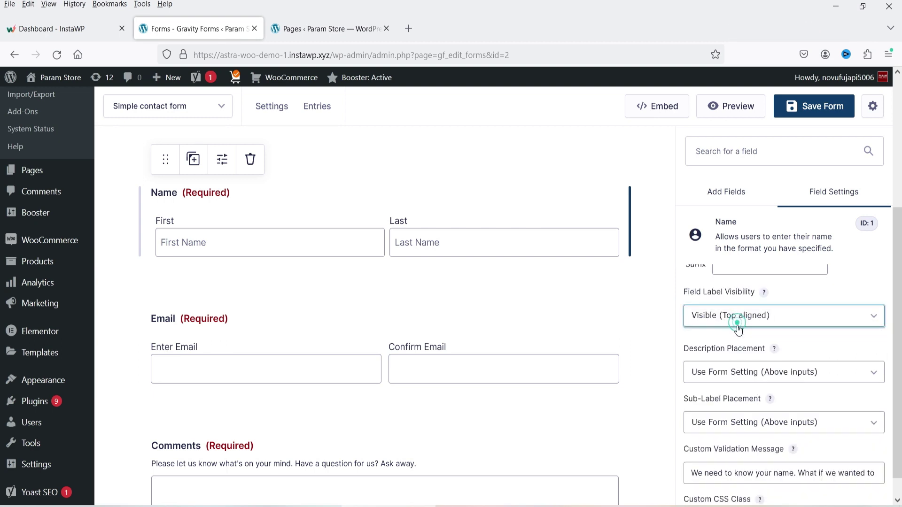
{"action": "scroll", "coordinate": [751, 329], "scroll_direction": "down", "scroll_amount": 2}
{"action": "left_click", "coordinate": [733, 299]}
{"action": "left_click", "coordinate": [726, 317]}
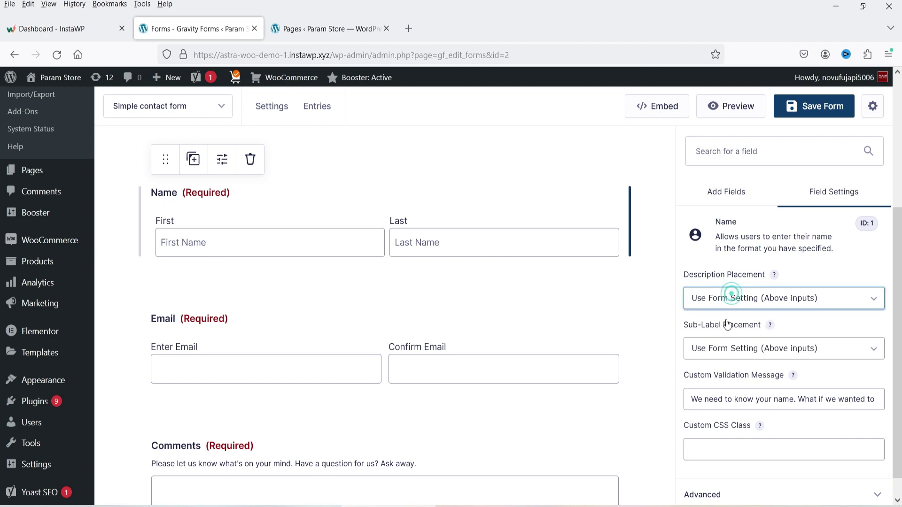
{"action": "left_click", "coordinate": [778, 300]}
{"action": "left_click", "coordinate": [777, 298]}
{"action": "left_click", "coordinate": [757, 346]}
{"action": "left_click", "coordinate": [758, 347]}
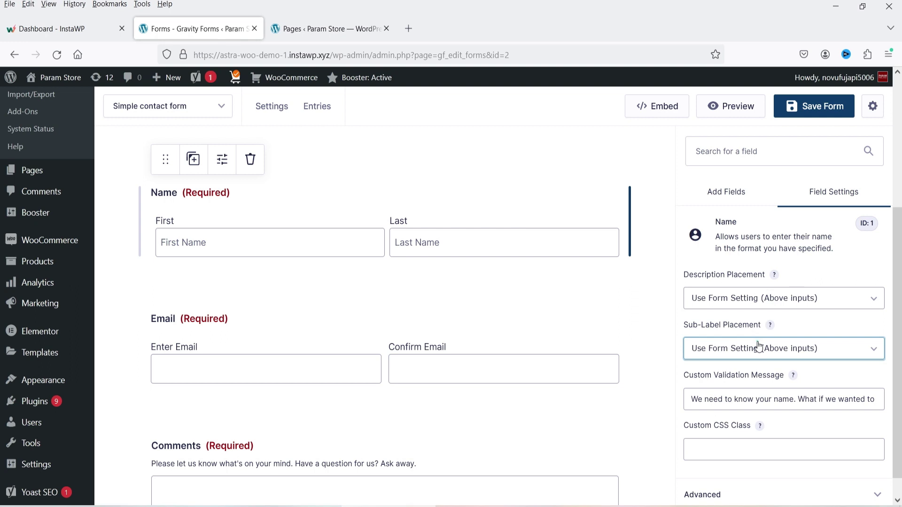
- Review the Name field's custom validation message and collapse its Appearance options
{"action": "scroll", "coordinate": [779, 391], "scroll_direction": "down", "scroll_amount": 1}
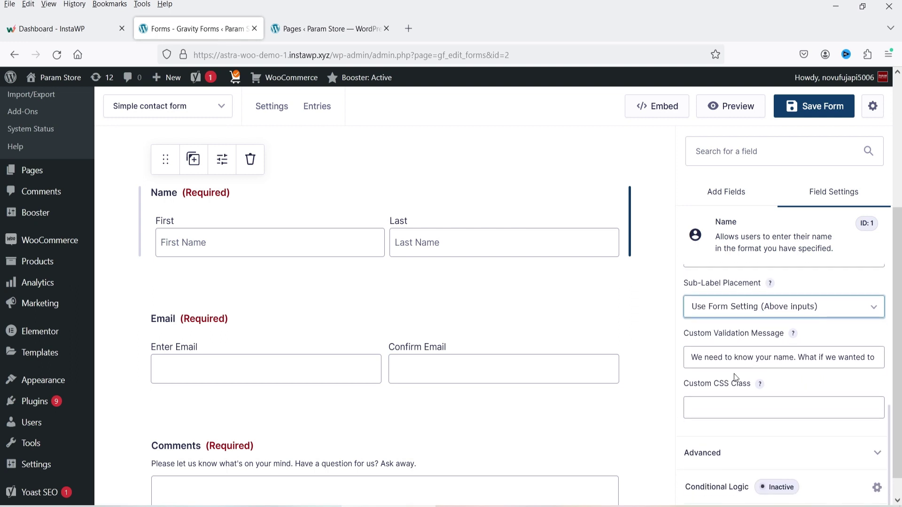
{"action": "left_click_drag", "start_coordinate": [794, 355], "coordinate": [879, 359]}
{"action": "left_click", "coordinate": [797, 362]}
{"action": "left_click", "coordinate": [856, 358]}
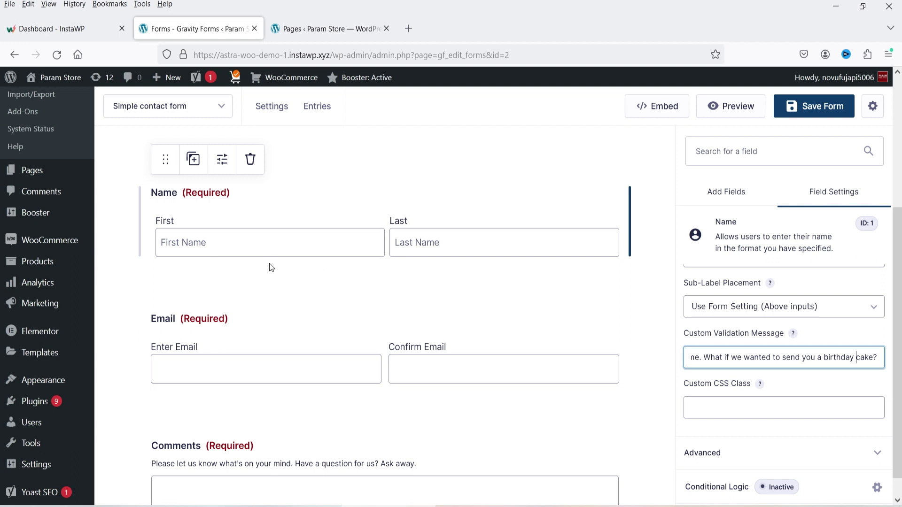
{"action": "left_click", "coordinate": [759, 353]}
- Inspect the Name field's Advanced settings (Visible, autocomplete enabled), then collapse them
{"action": "left_click", "coordinate": [704, 452]}
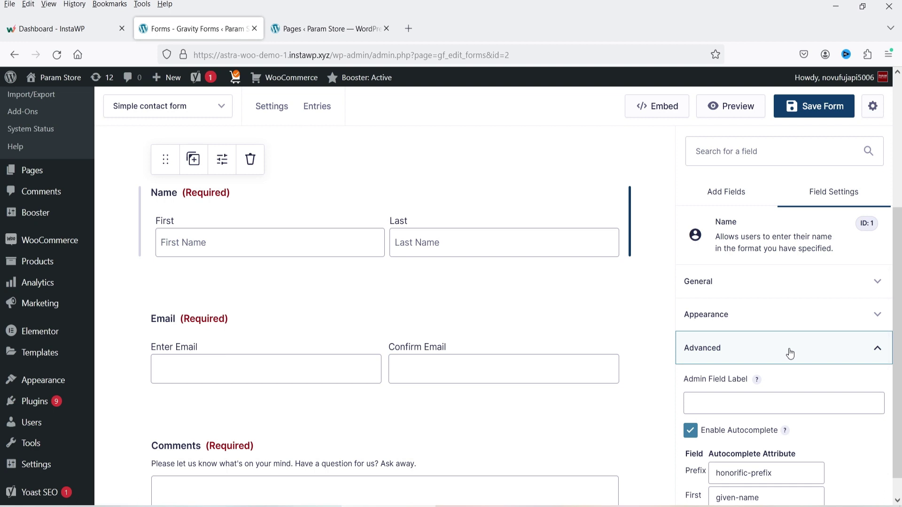
{"action": "scroll", "coordinate": [789, 354], "scroll_direction": "down", "scroll_amount": 2}
{"action": "scroll", "coordinate": [809, 352], "scroll_direction": "down", "scroll_amount": 2}
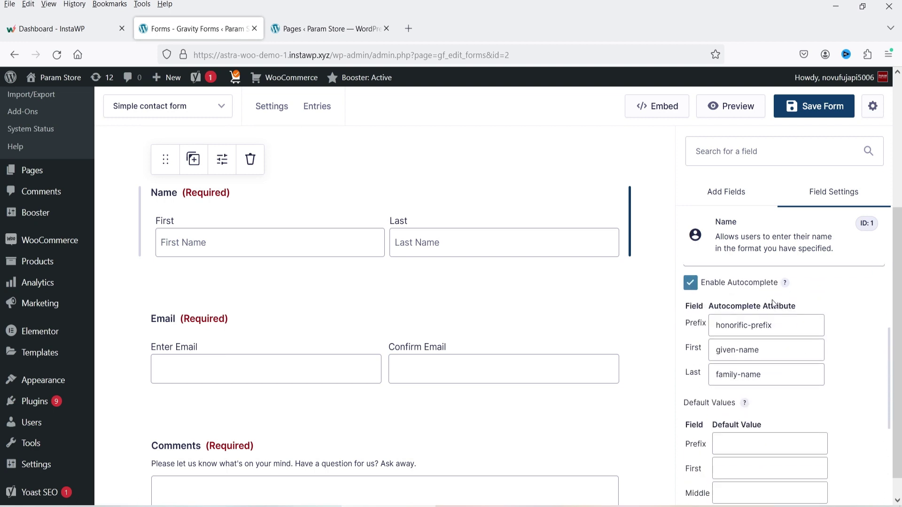
{"action": "scroll", "coordinate": [739, 312], "scroll_direction": "down", "scroll_amount": 5}
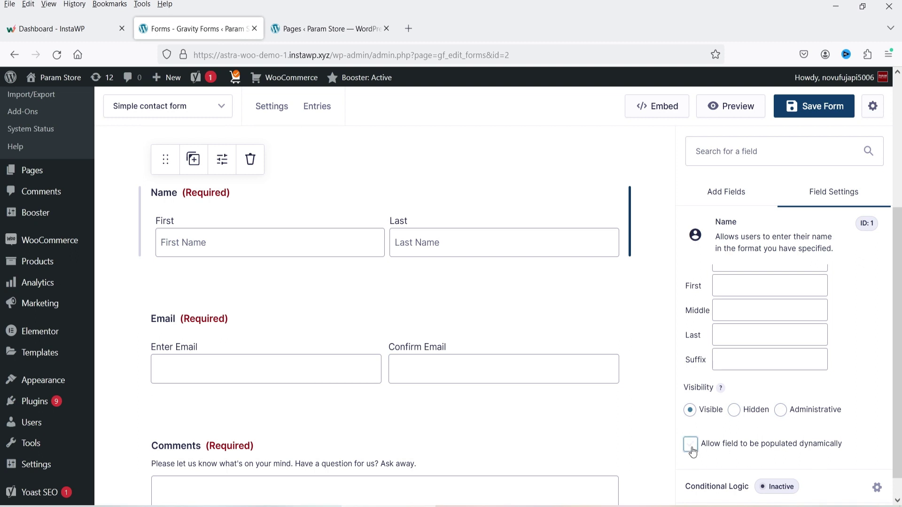
{"action": "scroll", "coordinate": [841, 382], "scroll_direction": "up", "scroll_amount": 5}
{"action": "left_click", "coordinate": [775, 394]}
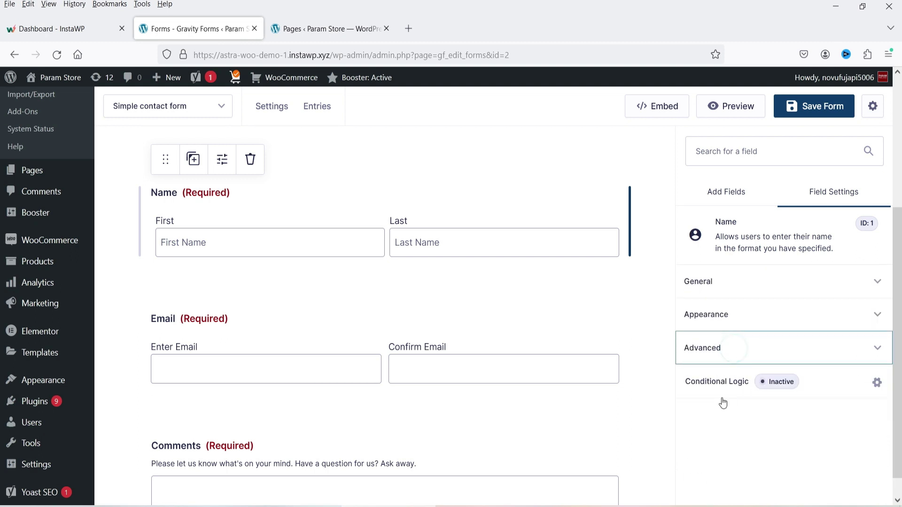
- Close the Name field's conditional logic without enabling it and select the Email field
{"action": "left_click", "coordinate": [729, 387]}
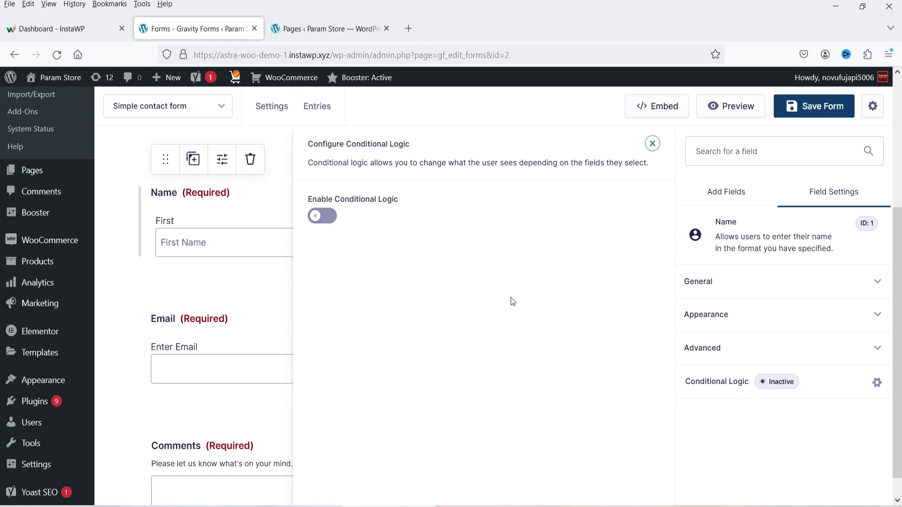
{"action": "left_click", "coordinate": [652, 143]}
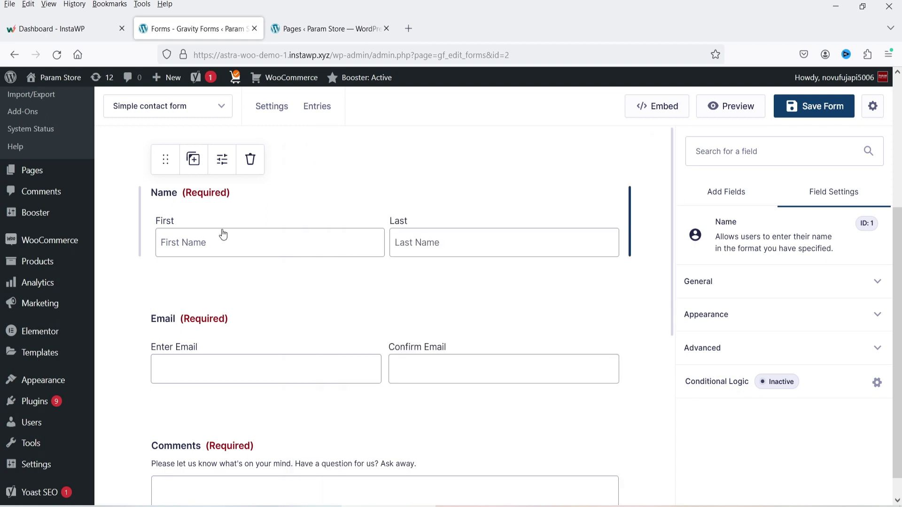
{"action": "left_click", "coordinate": [277, 320]}
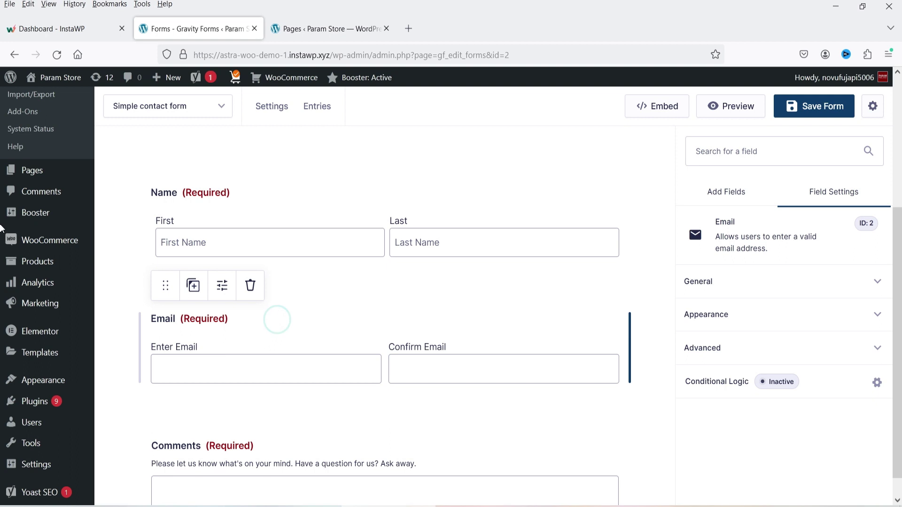
- Toggle the Email field's confirmation option in General settings, leaving email confirmation off
{"action": "left_click", "coordinate": [723, 281]}
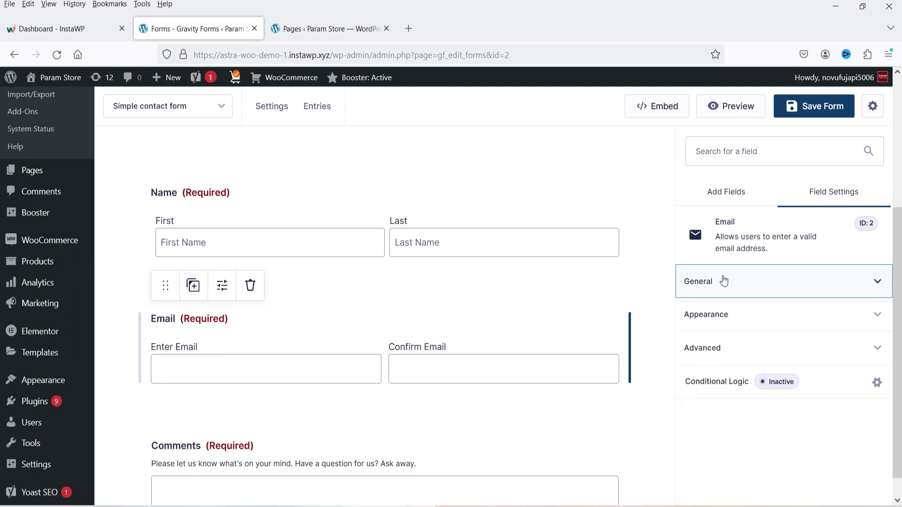
{"action": "left_click", "coordinate": [732, 296]}
{"action": "left_click", "coordinate": [749, 314]}
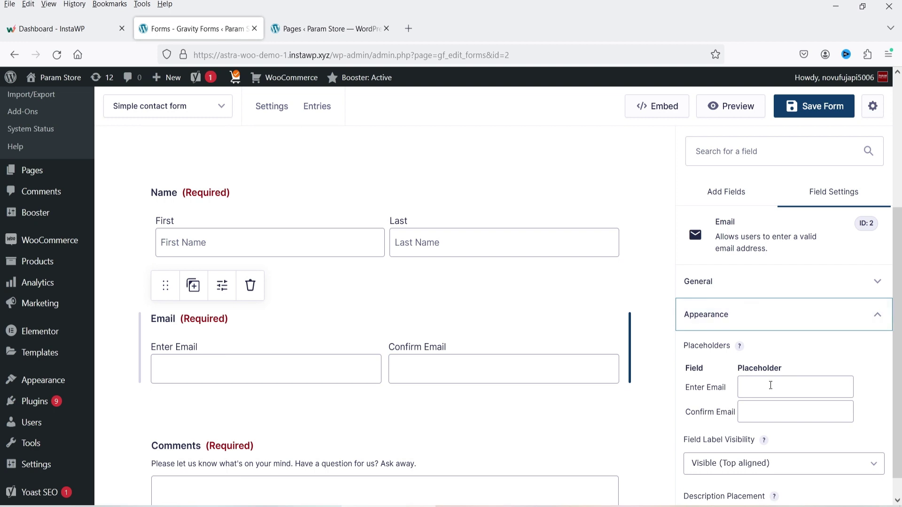
{"action": "left_click", "coordinate": [760, 297]}
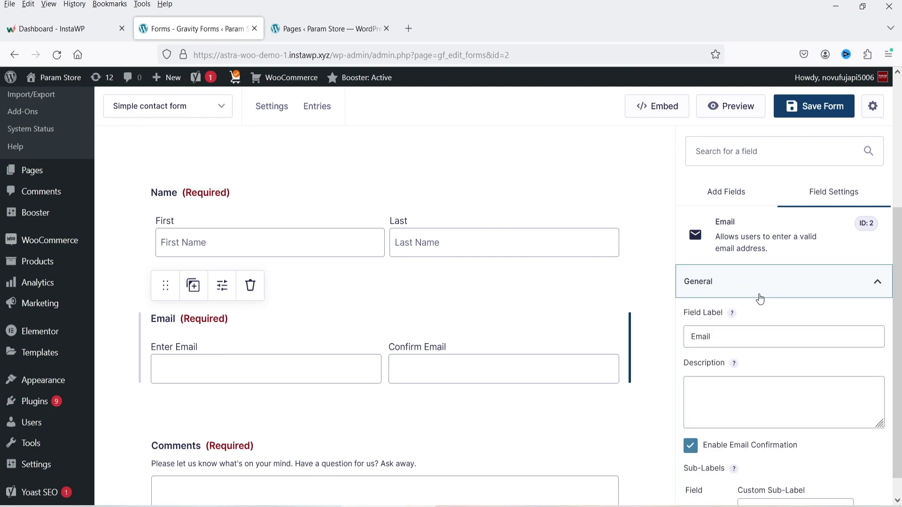
{"action": "scroll", "coordinate": [752, 299], "scroll_direction": "down", "scroll_amount": 3}
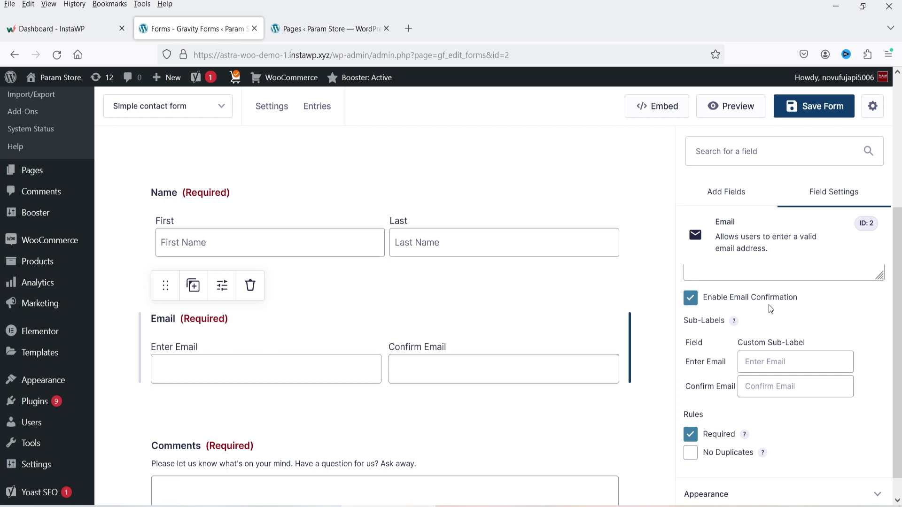
{"action": "left_click", "coordinate": [697, 303]}
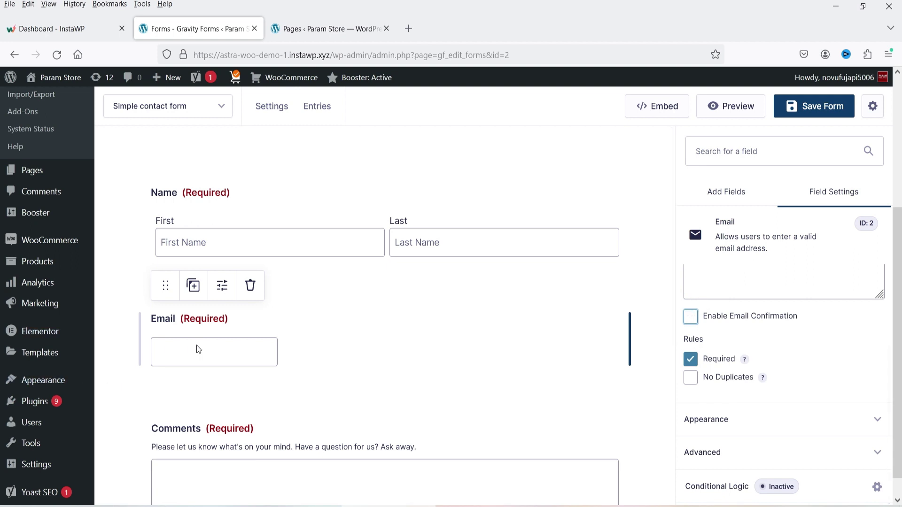
{"action": "key", "text": "space"}
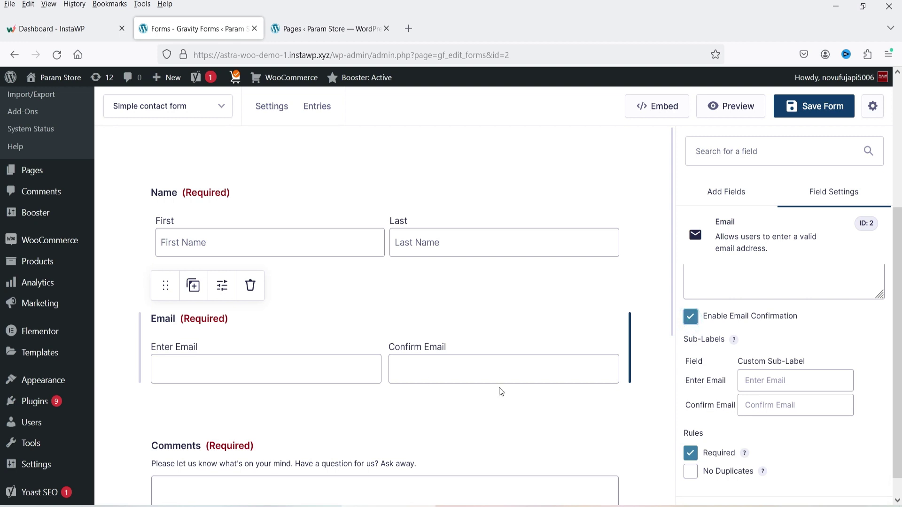
{"action": "left_click", "coordinate": [690, 318]}
- Give Email the validation message 'please supply a valid email address' and keep Field Size Large
{"action": "left_click", "coordinate": [749, 420]}
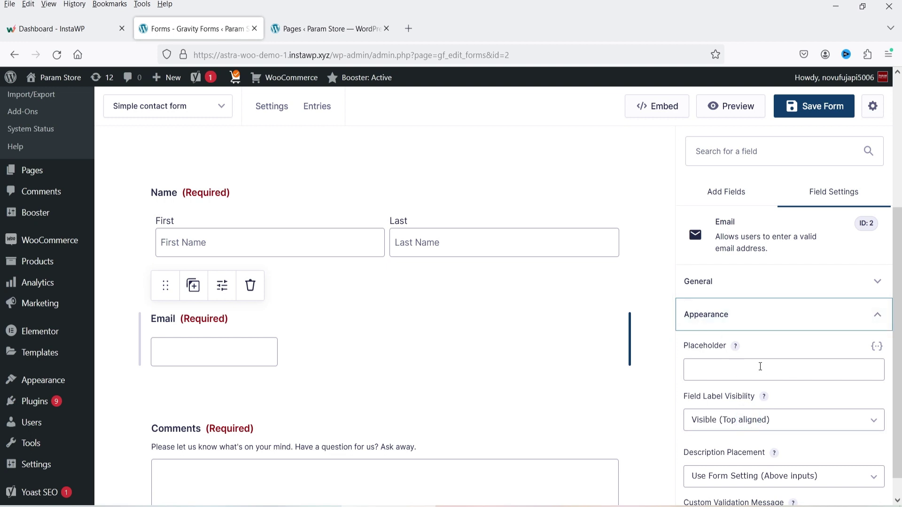
{"action": "scroll", "coordinate": [805, 367], "scroll_direction": "down", "scroll_amount": 5}
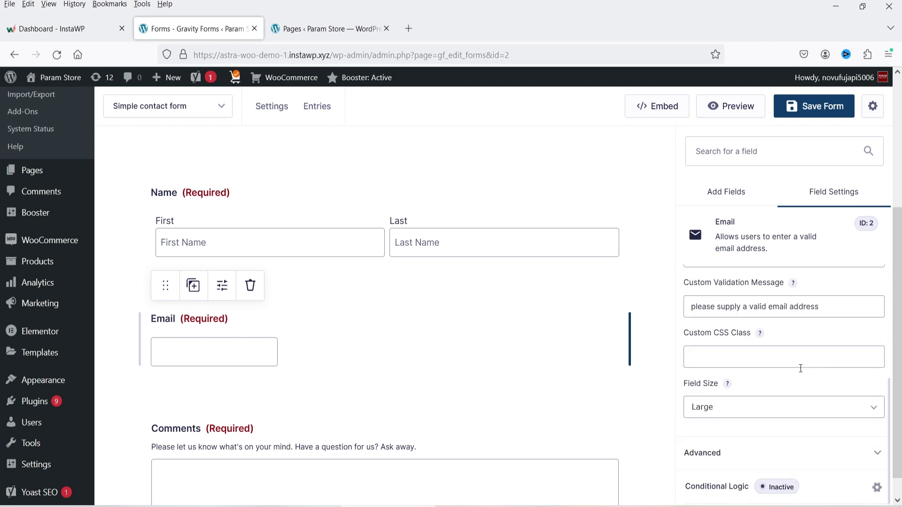
{"action": "left_click", "coordinate": [741, 405]}
{"action": "left_click", "coordinate": [738, 427]}
{"action": "left_click", "coordinate": [737, 411]}
{"action": "left_click", "coordinate": [742, 446]}
{"action": "left_click", "coordinate": [731, 406]}
{"action": "left_click", "coordinate": [737, 458]}
- Expand the Email field's Advanced settings, then select the Comments field
{"action": "scroll", "coordinate": [738, 438], "scroll_direction": "up", "scroll_amount": 5}
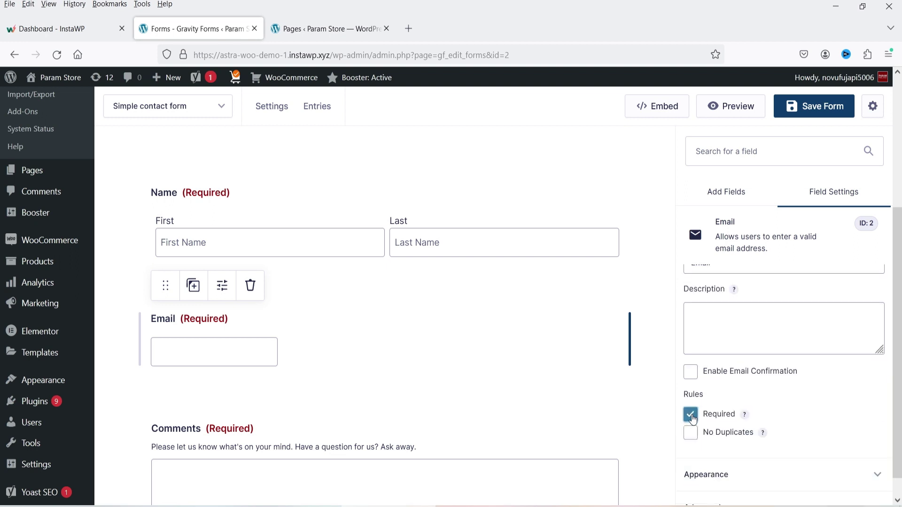
{"action": "scroll", "coordinate": [709, 405], "scroll_direction": "down", "scroll_amount": 3}
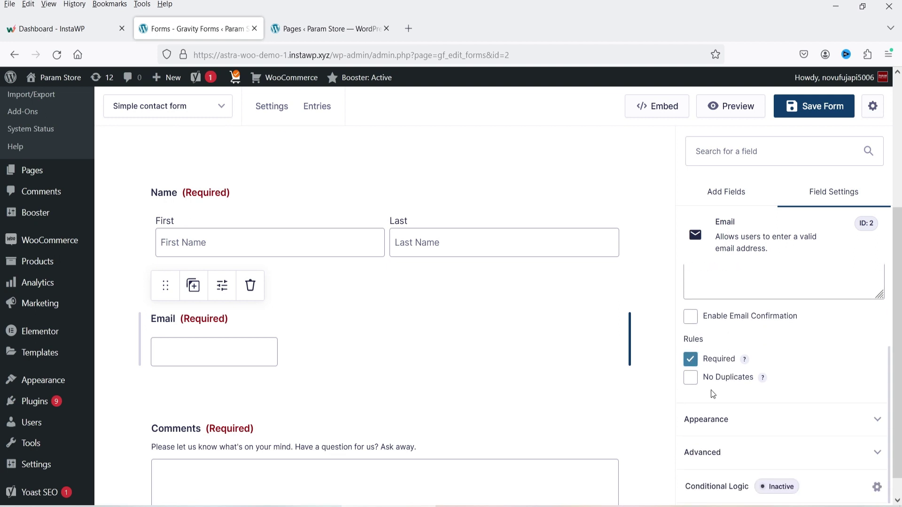
{"action": "left_click", "coordinate": [720, 450]}
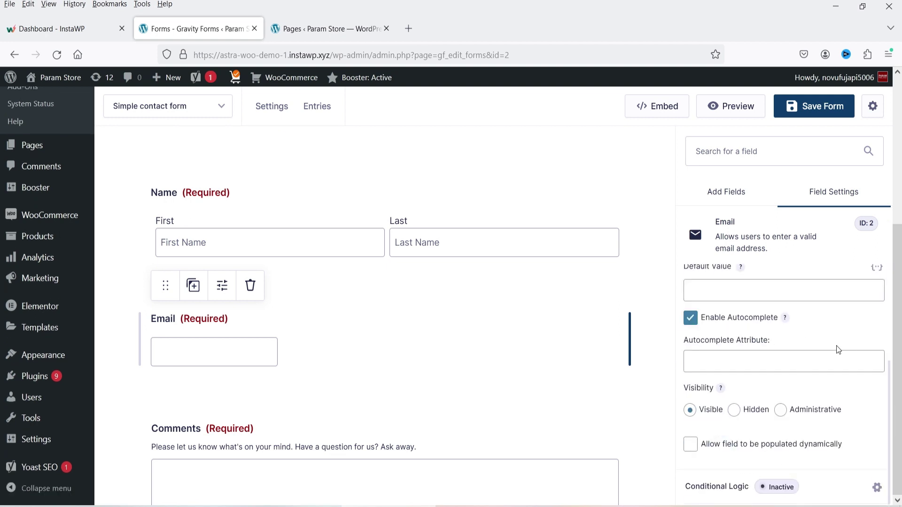
{"action": "scroll", "coordinate": [827, 360], "scroll_direction": "up", "scroll_amount": 3}
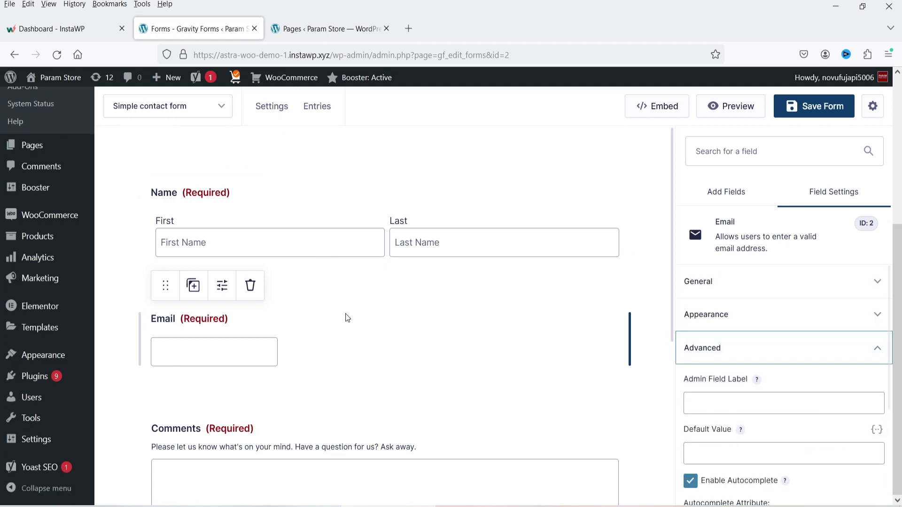
{"action": "scroll", "coordinate": [345, 313], "scroll_direction": "down", "scroll_amount": 3}
{"action": "left_click", "coordinate": [295, 286]}
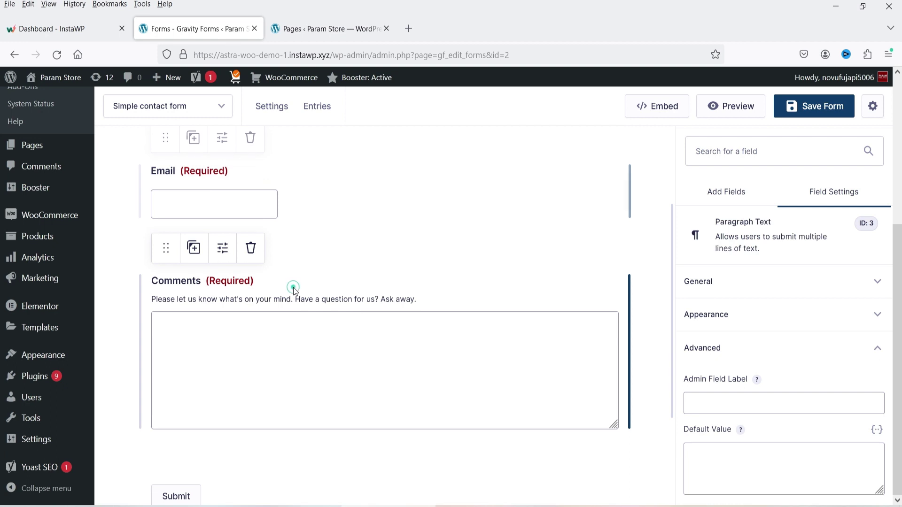
- Review the Comments field's label, description and 600-character limit in General settings
{"action": "left_click", "coordinate": [753, 287]}
{"action": "left_click", "coordinate": [752, 285]}
{"action": "left_click", "coordinate": [750, 284]}
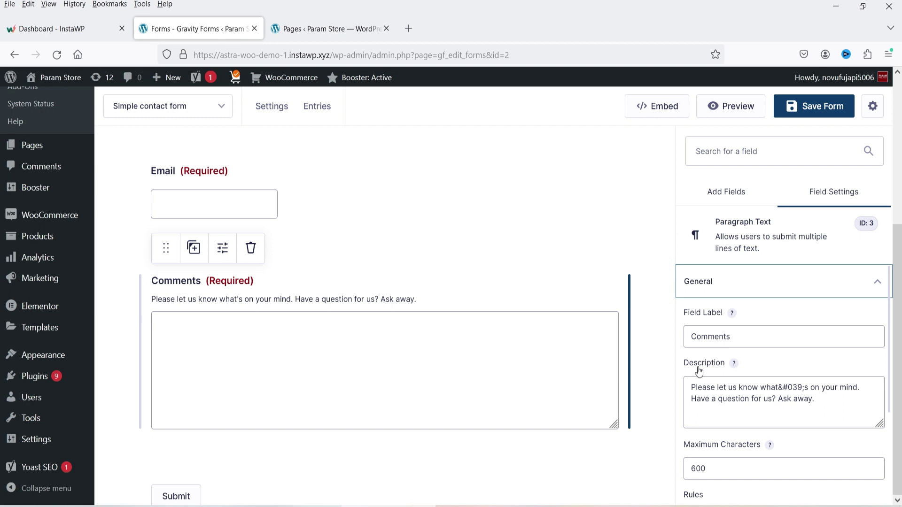
{"action": "left_click_drag", "start_coordinate": [182, 299], "coordinate": [407, 299]}
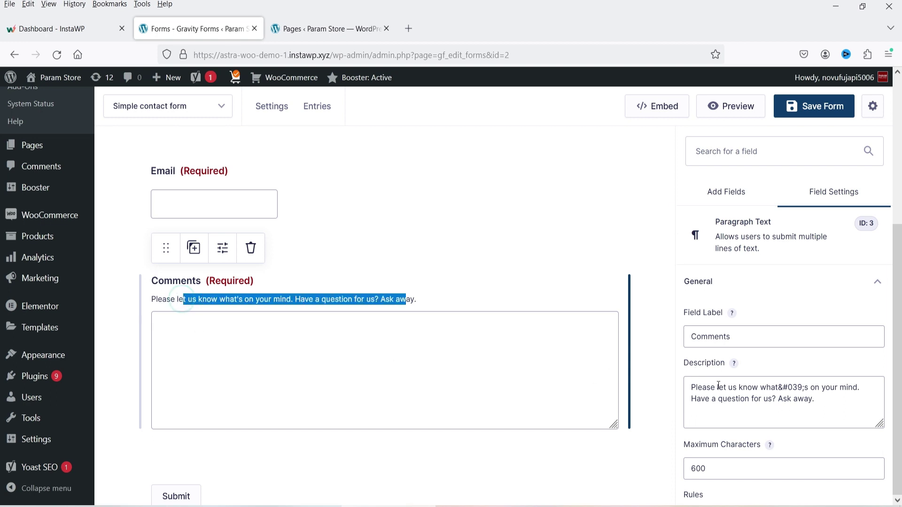
{"action": "left_click", "coordinate": [719, 389]}
- Expand the Comments Appearance settings and bring up the Standard Fields palette
{"action": "scroll", "coordinate": [756, 369], "scroll_direction": "down", "scroll_amount": 3}
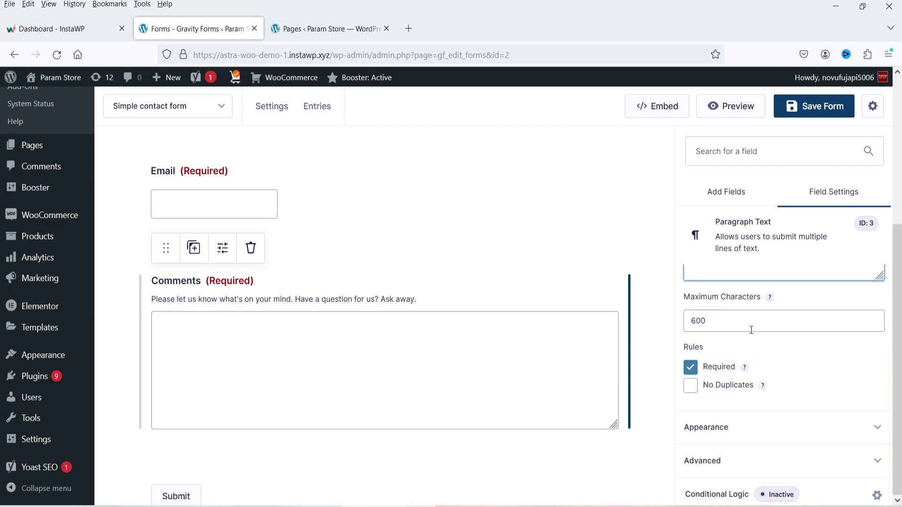
{"action": "scroll", "coordinate": [739, 378], "scroll_direction": "down", "scroll_amount": 1}
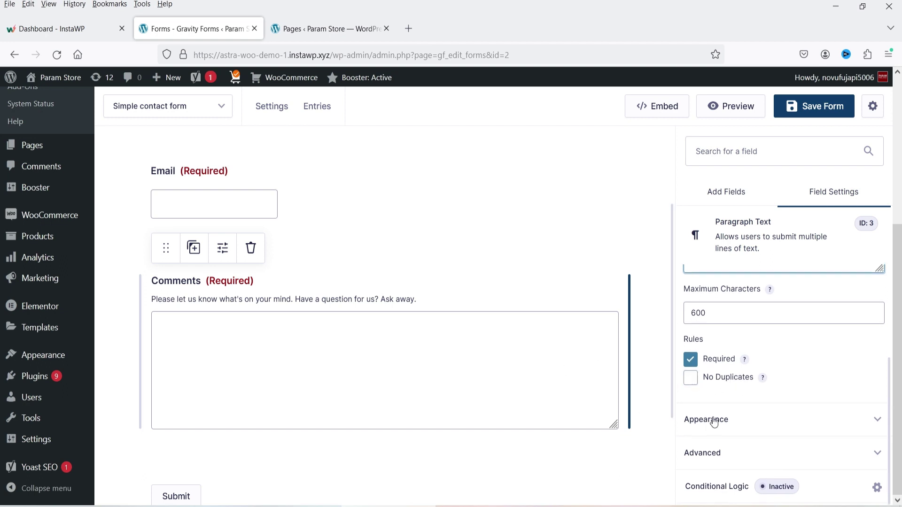
{"action": "left_click", "coordinate": [720, 412]}
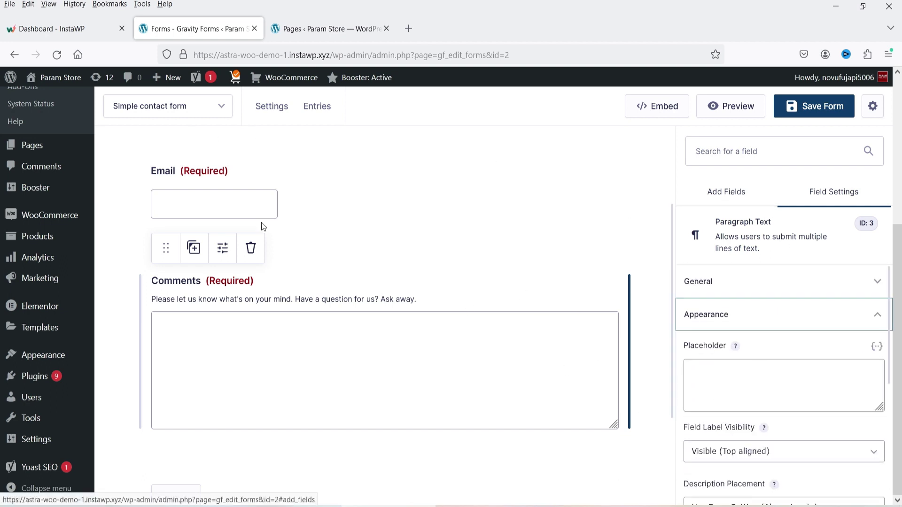
{"action": "left_click", "coordinate": [735, 199]}
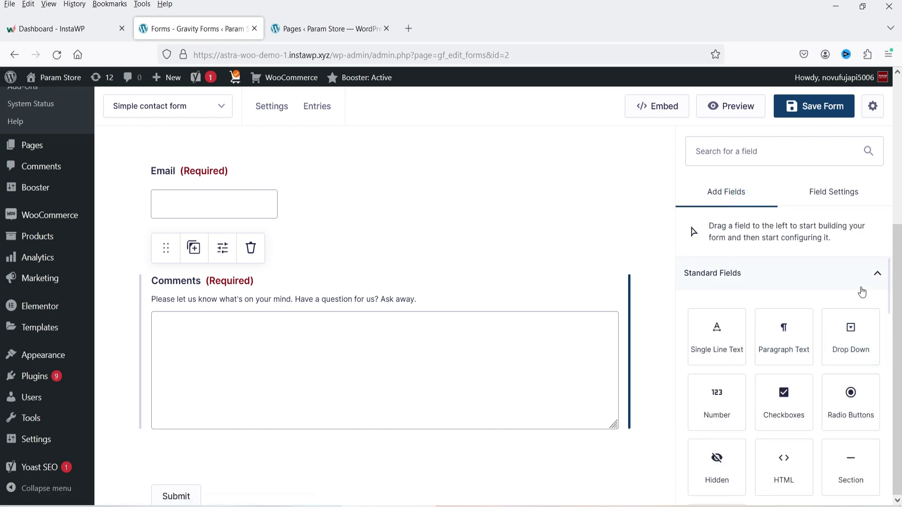
- Drag a Phone field from Advanced Fields onto the form below Email, above Comments
{"action": "scroll", "coordinate": [865, 288], "scroll_direction": "down", "scroll_amount": 1}
{"action": "scroll", "coordinate": [864, 288], "scroll_direction": "down", "scroll_amount": 1}
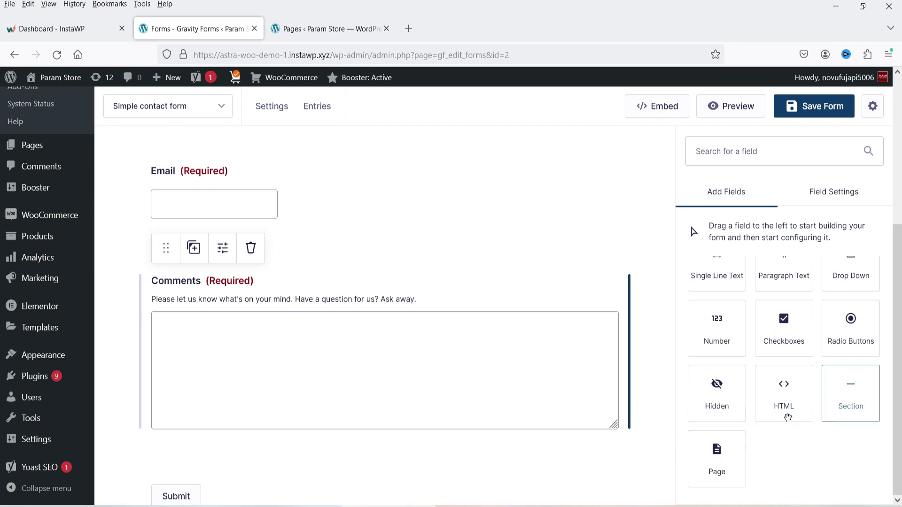
{"action": "scroll", "coordinate": [810, 430], "scroll_direction": "down", "scroll_amount": 5}
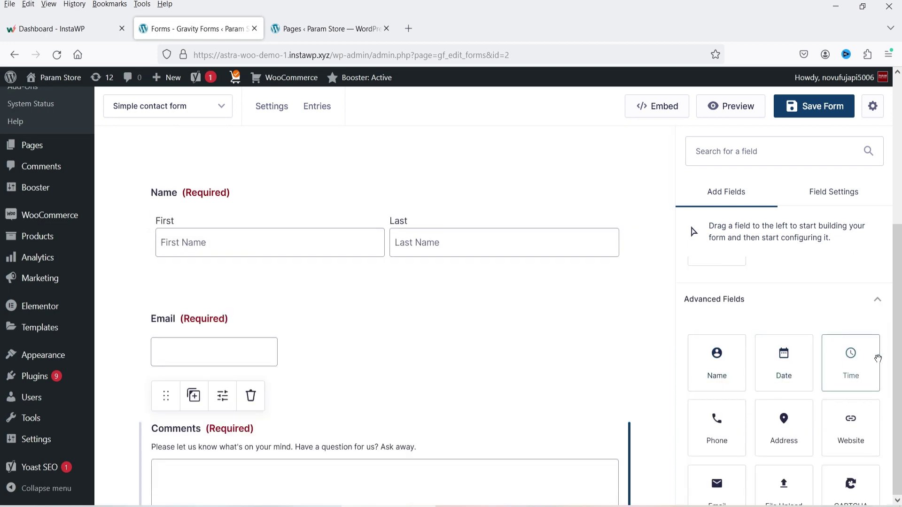
{"action": "scroll", "coordinate": [821, 346], "scroll_direction": "down", "scroll_amount": 3}
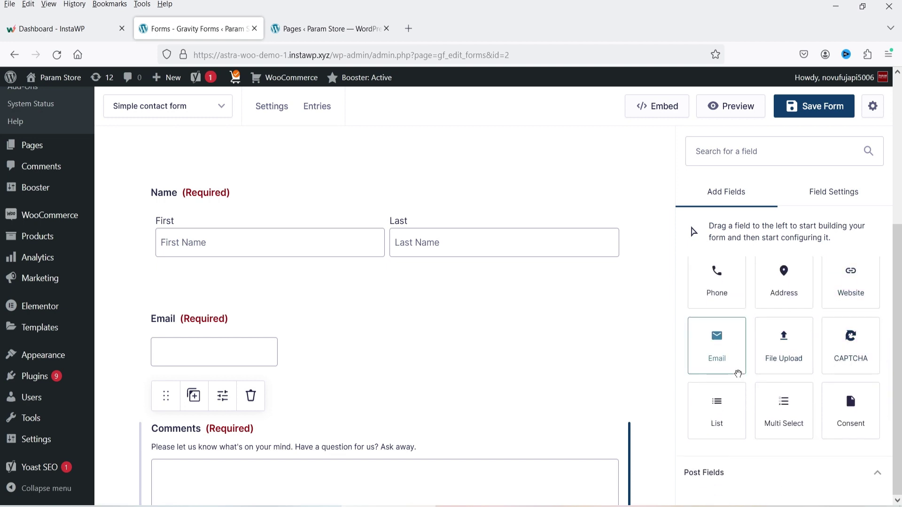
{"action": "left_click_drag", "start_coordinate": [721, 275], "coordinate": [371, 383]}
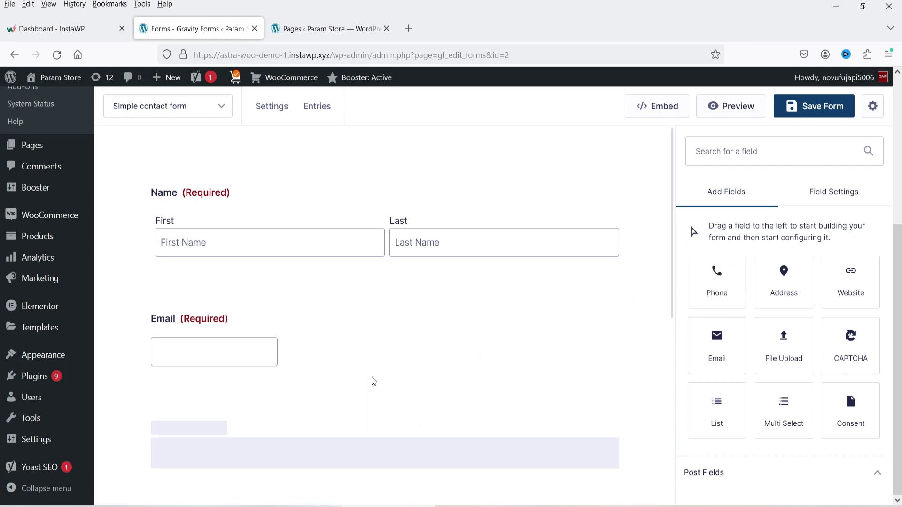
{"action": "scroll", "coordinate": [255, 340], "scroll_direction": "down", "scroll_amount": 2}
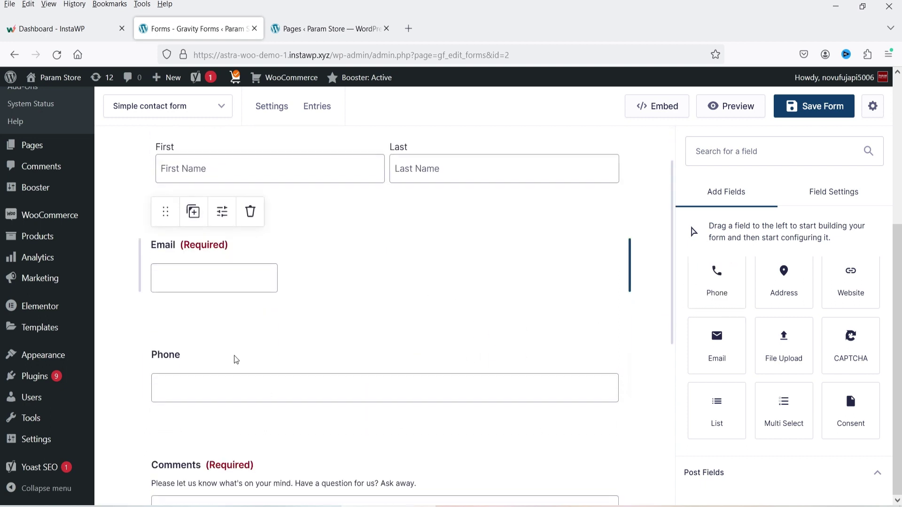
- Keep the new Phone field's format International and mark it required
{"action": "left_click", "coordinate": [280, 358]}
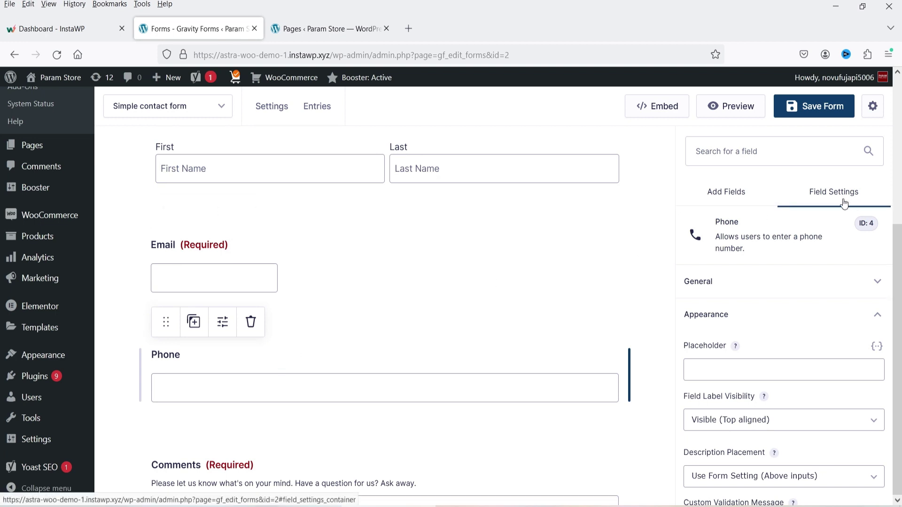
{"action": "left_click", "coordinate": [739, 284]}
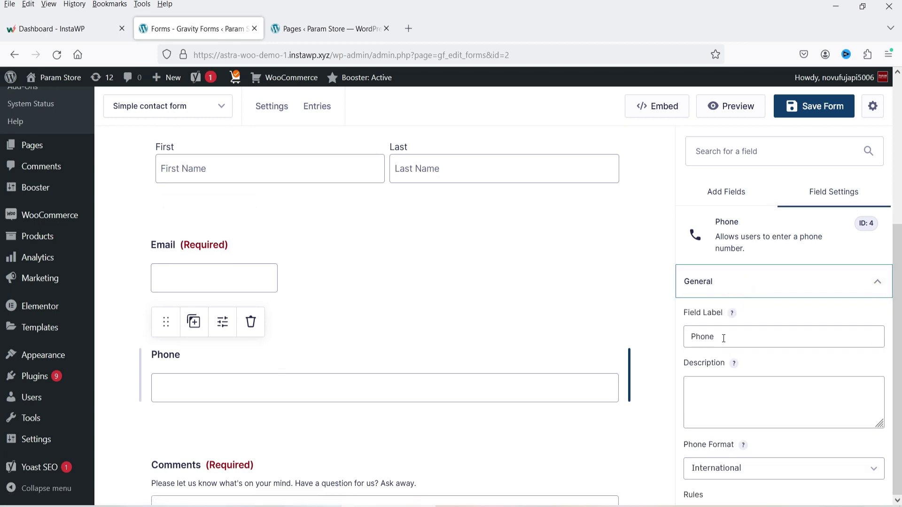
{"action": "scroll", "coordinate": [785, 351], "scroll_direction": "down", "scroll_amount": 3}
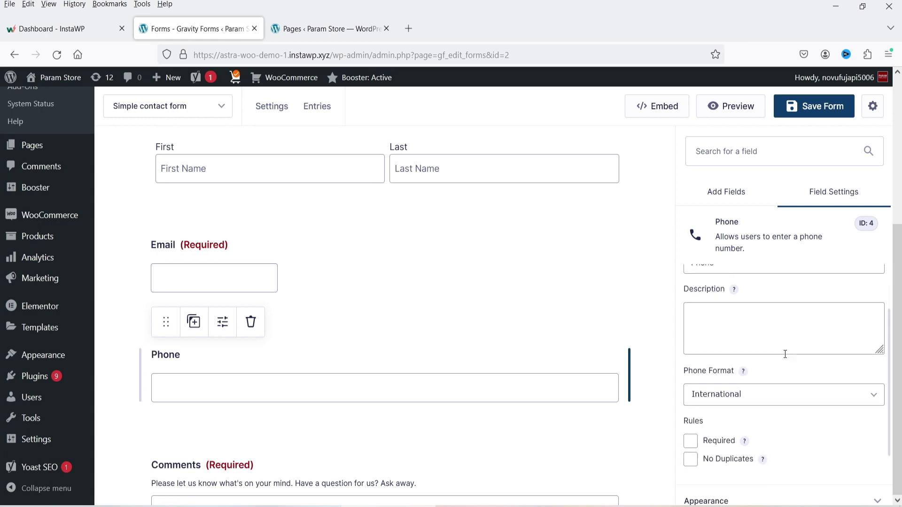
{"action": "left_click", "coordinate": [745, 315]}
{"action": "left_click", "coordinate": [813, 377]}
{"action": "left_click", "coordinate": [689, 359]}
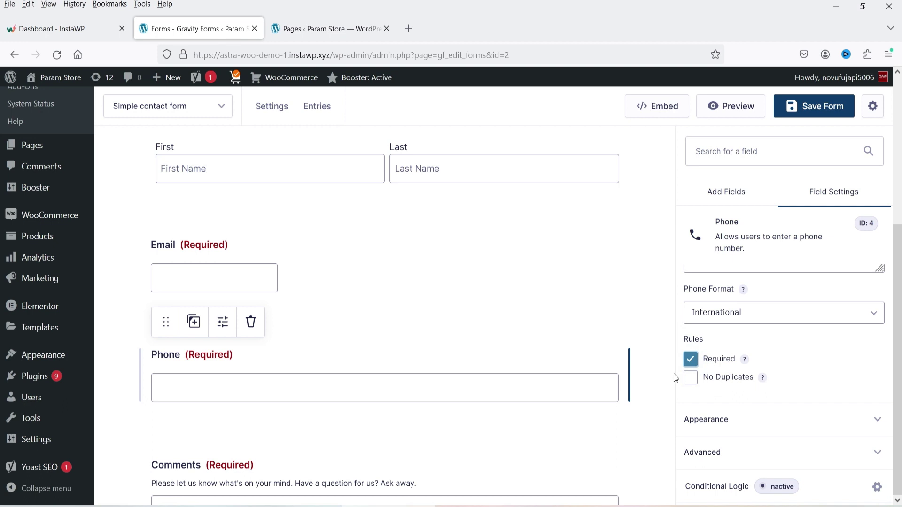
- Set the Phone input to Large after trying Medium and Small, then select the Email field
{"action": "left_click", "coordinate": [757, 419]}
{"action": "scroll", "coordinate": [795, 292], "scroll_direction": "down", "scroll_amount": 4}
{"action": "scroll", "coordinate": [707, 331], "scroll_direction": "up", "scroll_amount": 3}
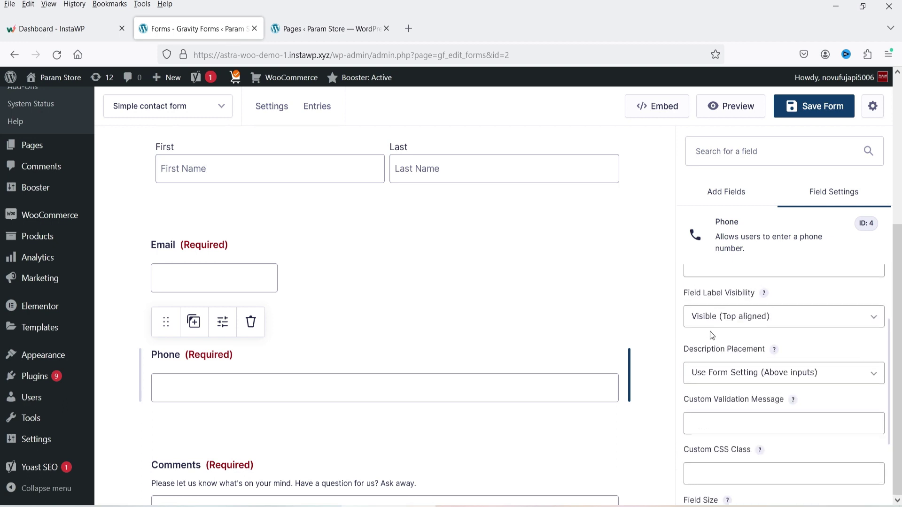
{"action": "left_click", "coordinate": [706, 296]}
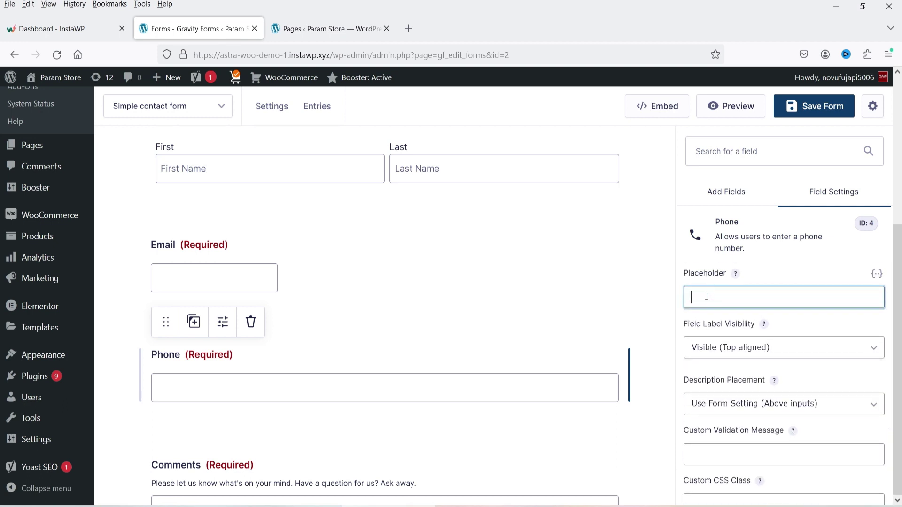
{"action": "scroll", "coordinate": [761, 315], "scroll_direction": "down", "scroll_amount": 3}
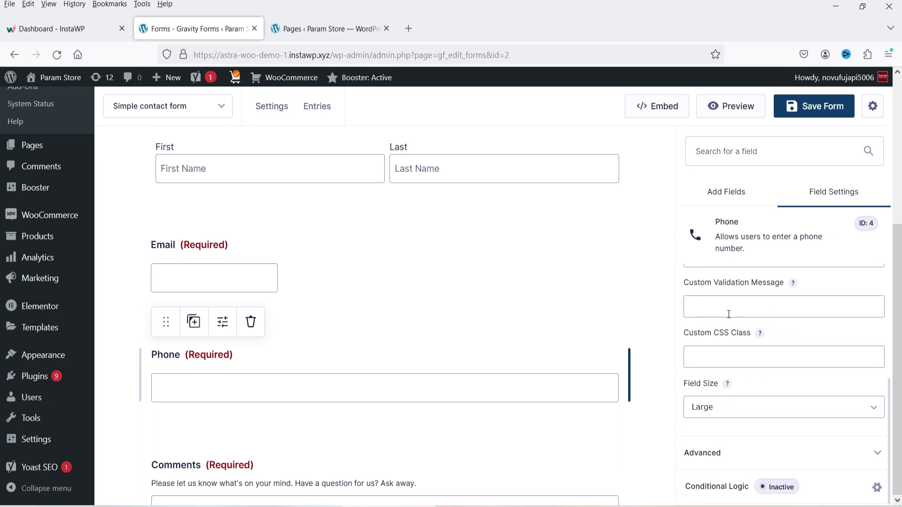
{"action": "left_click", "coordinate": [725, 419]}
{"action": "left_click", "coordinate": [728, 444]}
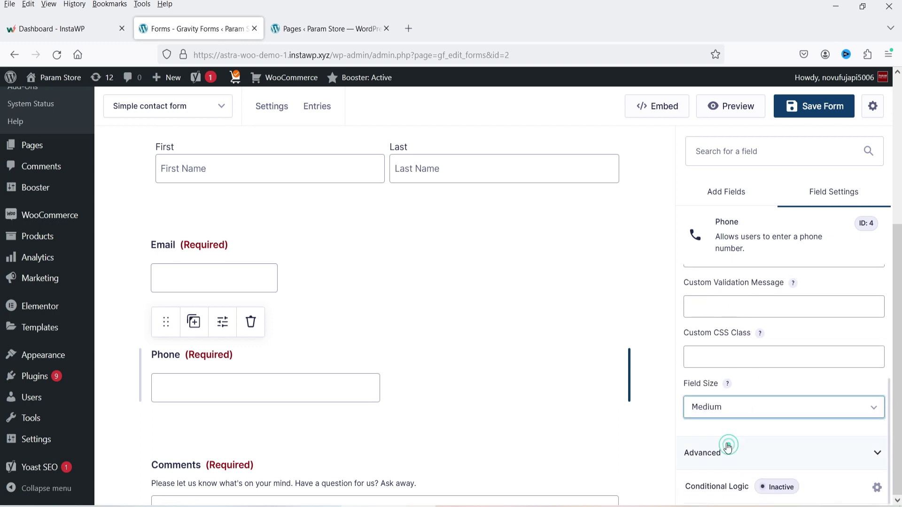
{"action": "left_click", "coordinate": [748, 418]}
{"action": "left_click", "coordinate": [725, 428]}
{"action": "left_click", "coordinate": [723, 418]}
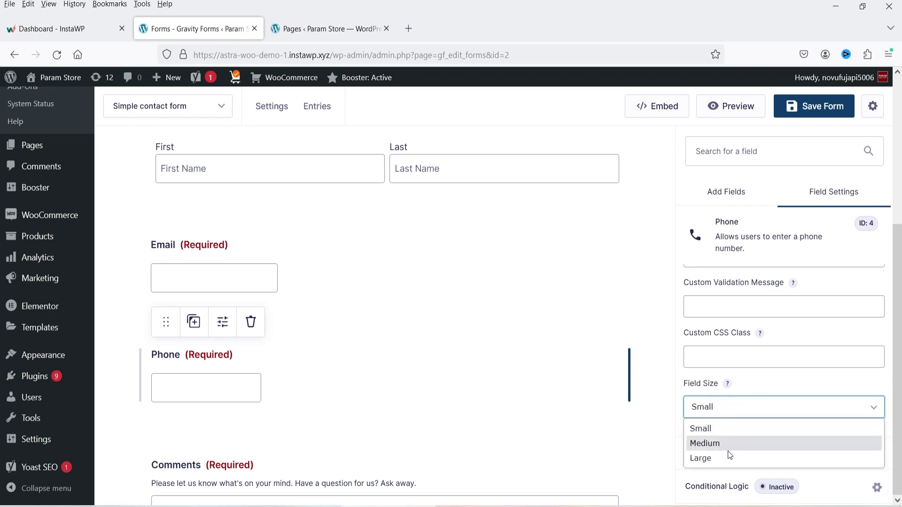
{"action": "left_click", "coordinate": [729, 457]}
{"action": "left_click", "coordinate": [328, 271]}
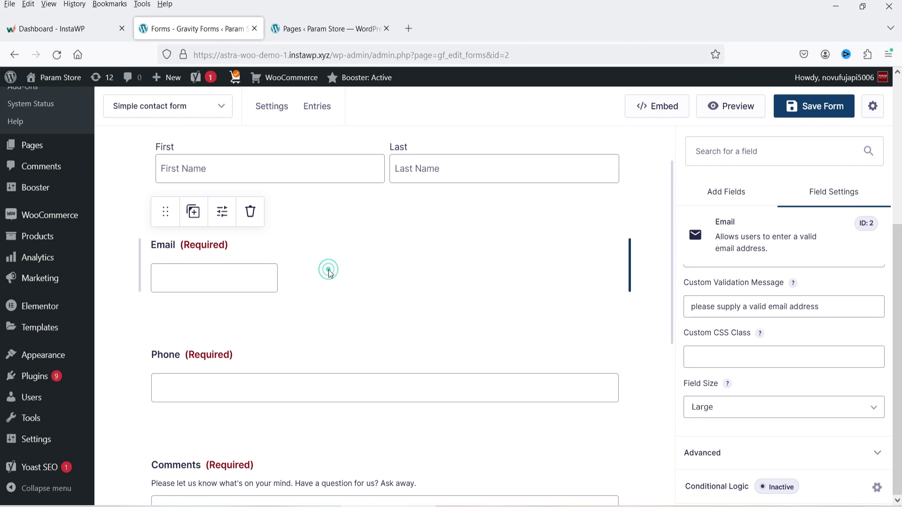
- Delete the old Email field and drag a new Email field in below Name
{"action": "left_click", "coordinate": [254, 215]}
{"action": "left_click", "coordinate": [507, 312]}
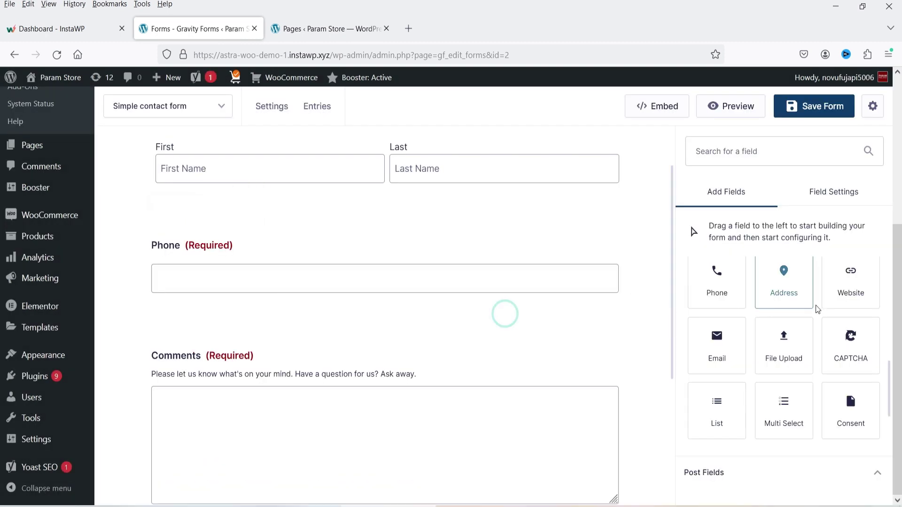
{"action": "left_click_drag", "start_coordinate": [723, 349], "coordinate": [376, 247]}
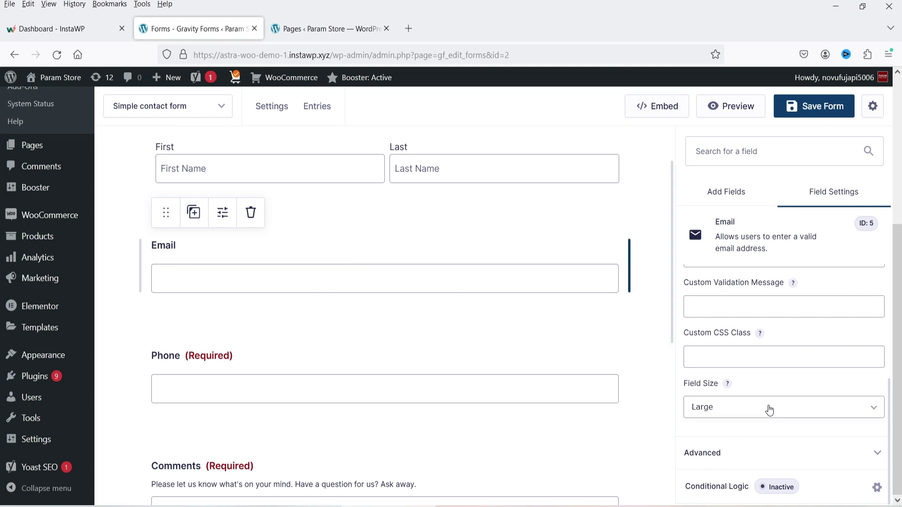
{"action": "scroll", "coordinate": [720, 361], "scroll_direction": "up", "scroll_amount": 3}
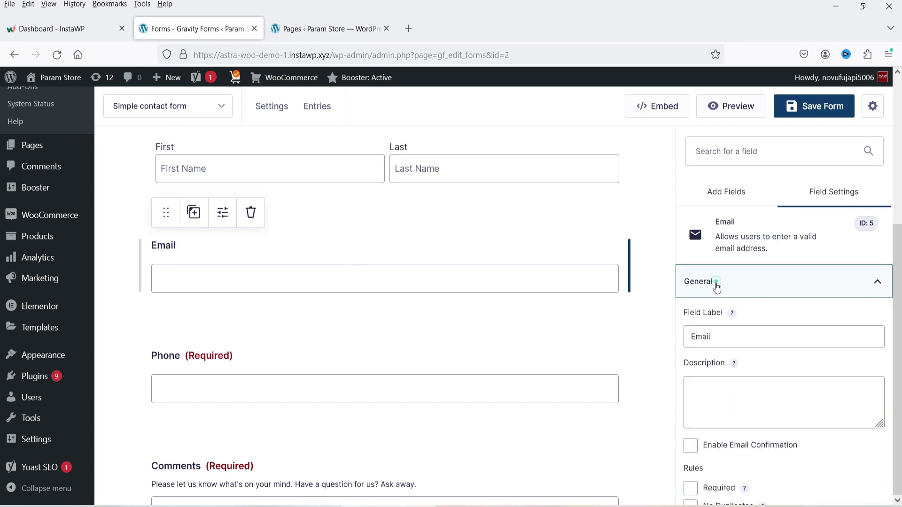
- Mark the new Email field (ID 5) required and return to the field palette
{"action": "left_click", "coordinate": [717, 283]}
{"action": "scroll", "coordinate": [778, 371], "scroll_direction": "down", "scroll_amount": 2}
{"action": "scroll", "coordinate": [399, 303], "scroll_direction": "down", "scroll_amount": 3}
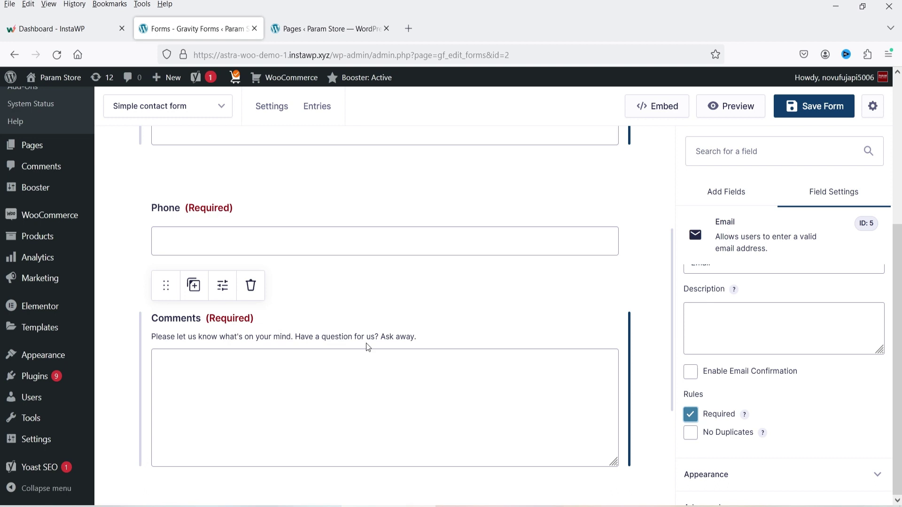
{"action": "left_click", "coordinate": [726, 190]}
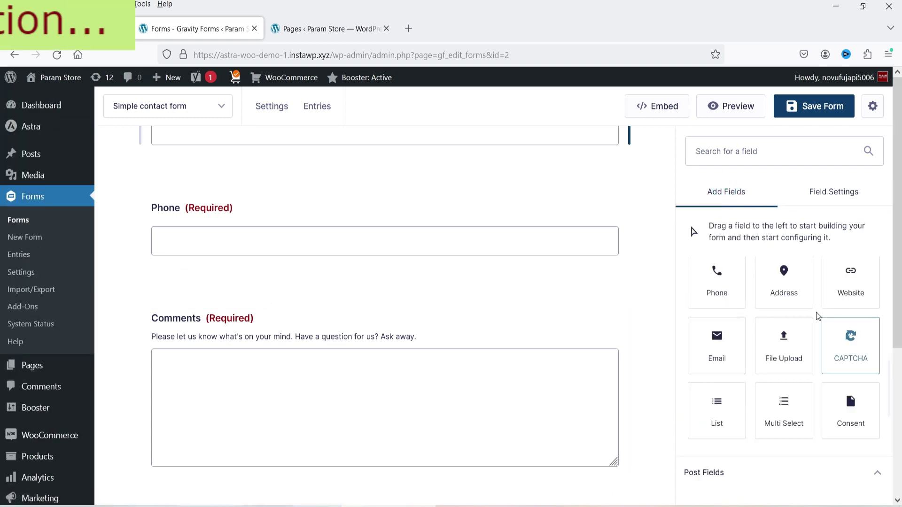
{"action": "scroll", "coordinate": [845, 329], "scroll_direction": "up", "scroll_amount": 5}
- Drag a Drop Down field above Comments and label it 'Service Required'
{"action": "left_click_drag", "start_coordinate": [858, 339], "coordinate": [287, 312]}
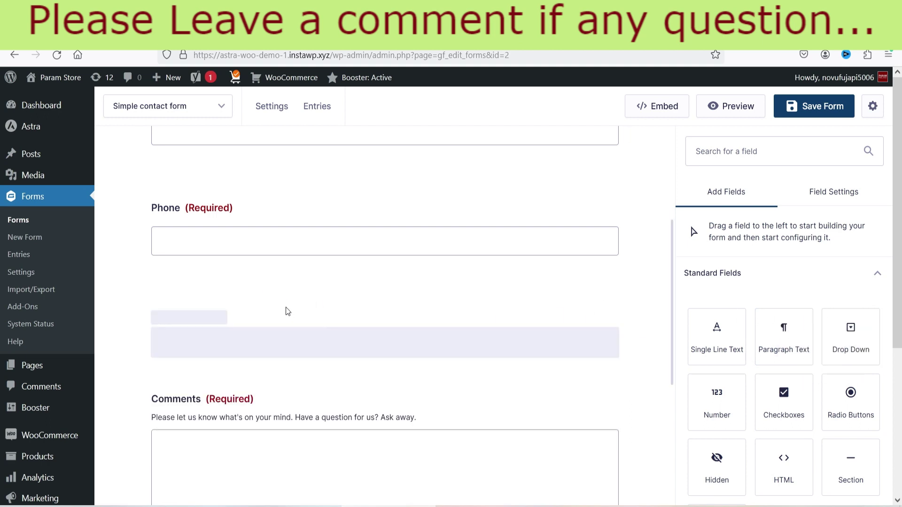
{"action": "left_click", "coordinate": [429, 324]}
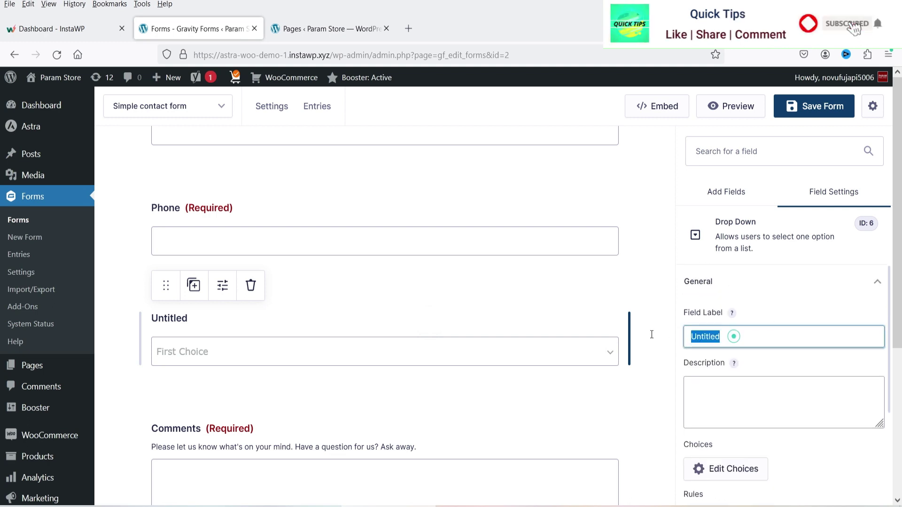
{"action": "type", "text": "Service Required"}
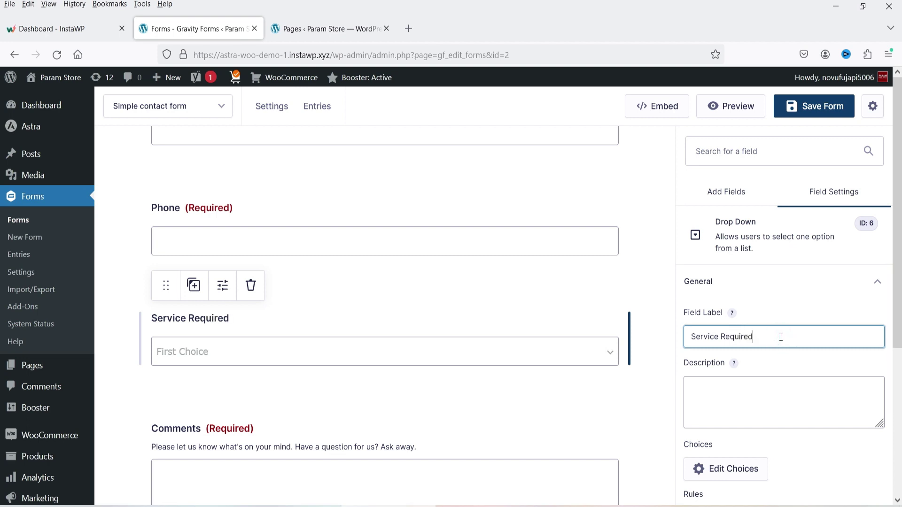
{"action": "scroll", "coordinate": [781, 336], "scroll_direction": "down", "scroll_amount": 3}
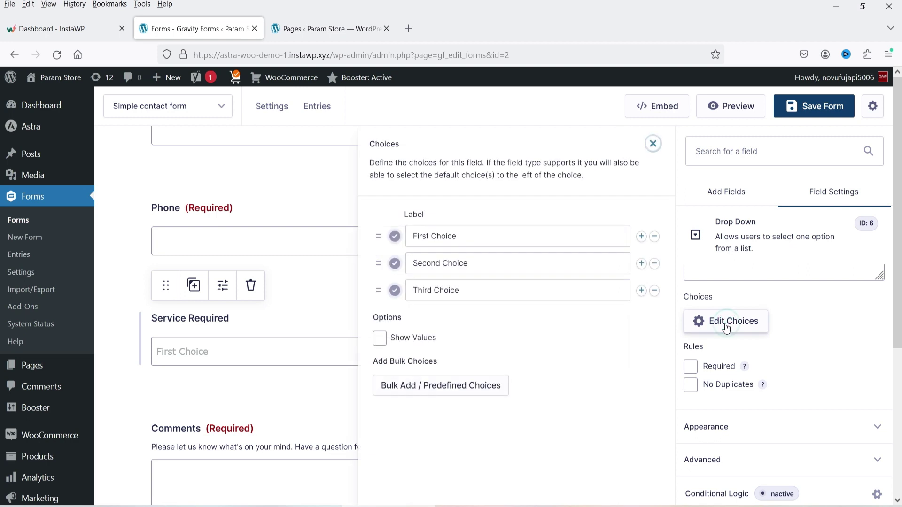
- Rename the choices to Website Desgn, Ecommerce website and Automation, and add a fourth, CRM
{"action": "left_click_drag", "start_coordinate": [487, 239], "coordinate": [378, 236]}
{"action": "type", "text": "Website Desgn"}
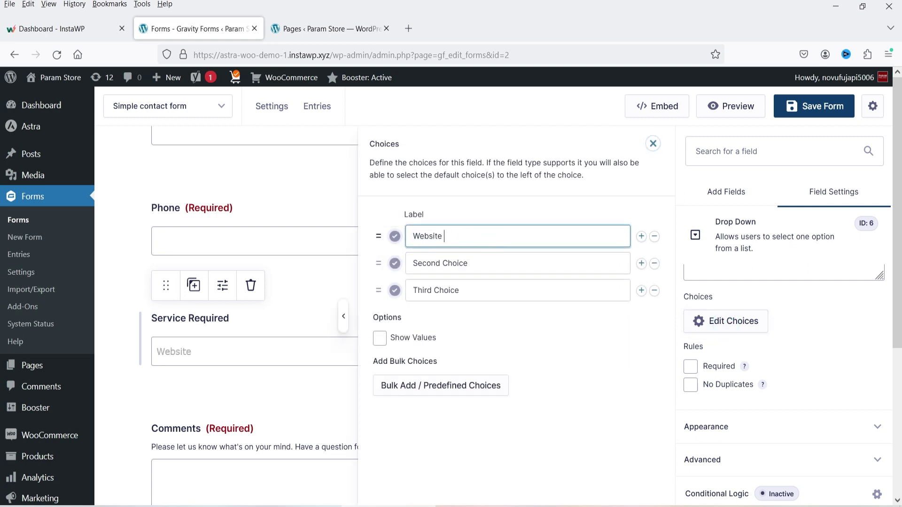
{"action": "left_click", "coordinate": [473, 262]}
{"action": "left_click_drag", "start_coordinate": [486, 262], "coordinate": [411, 262]}
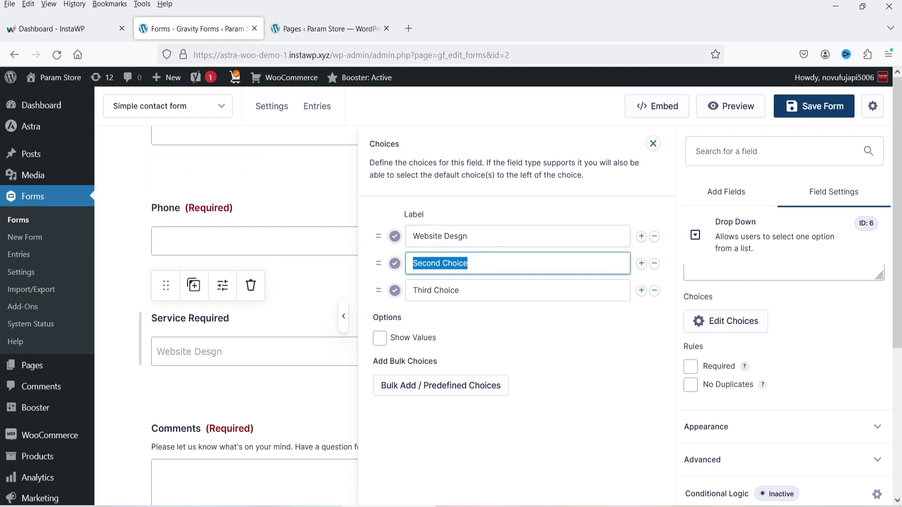
{"action": "type", "text": "Ecommerce webs"}
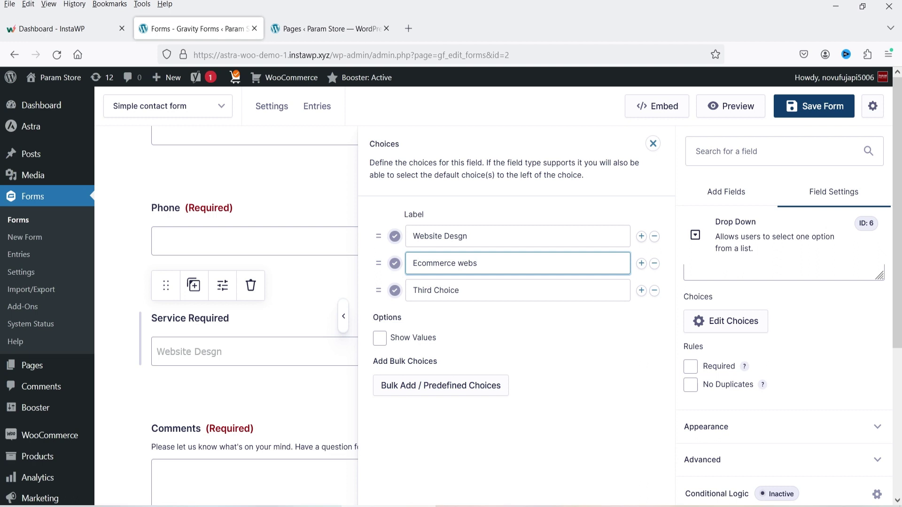
{"action": "triple_click", "coordinate": [485, 296]}
{"action": "type", "text": "Automation"}
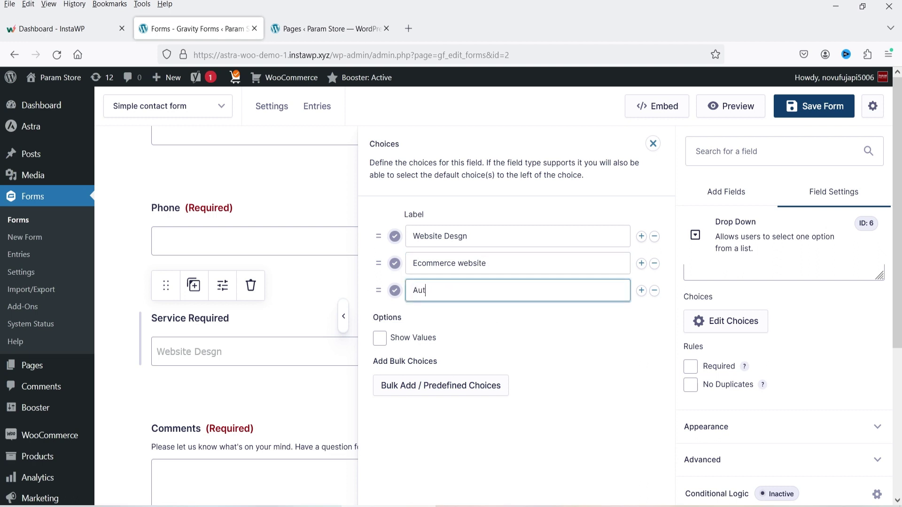
{"action": "left_click", "coordinate": [641, 290]}
{"action": "left_click", "coordinate": [450, 321]}
{"action": "type", "text": "CRM"}
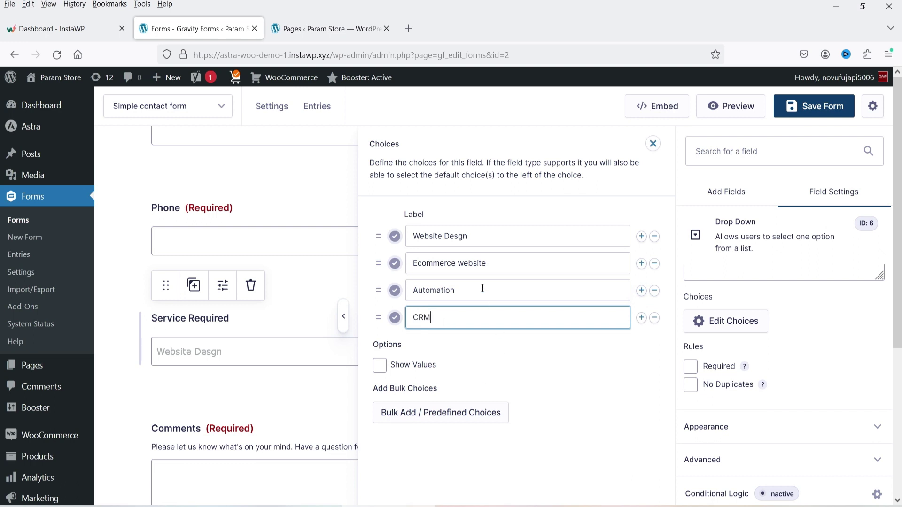
- Verify all four choices and mark Service Required as a required field
{"action": "left_click", "coordinate": [653, 143]}
{"action": "left_click", "coordinate": [348, 357]}
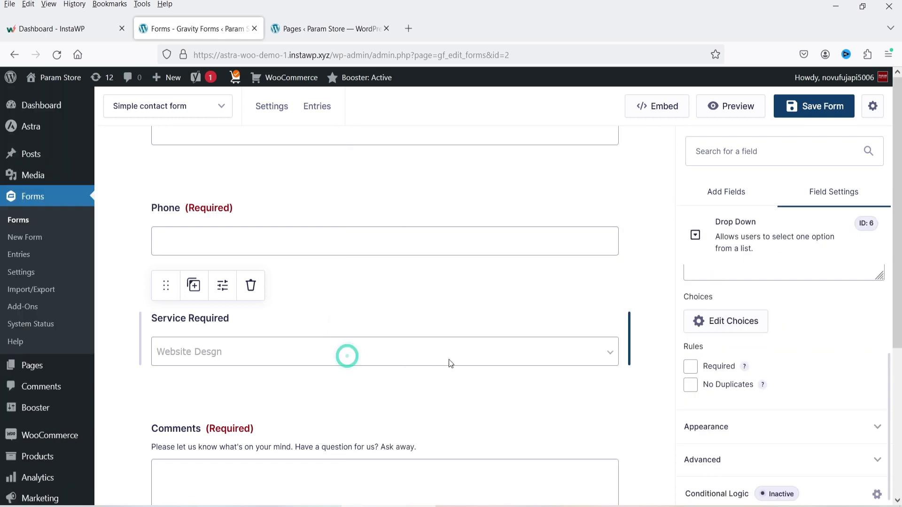
{"action": "left_click", "coordinate": [710, 318]}
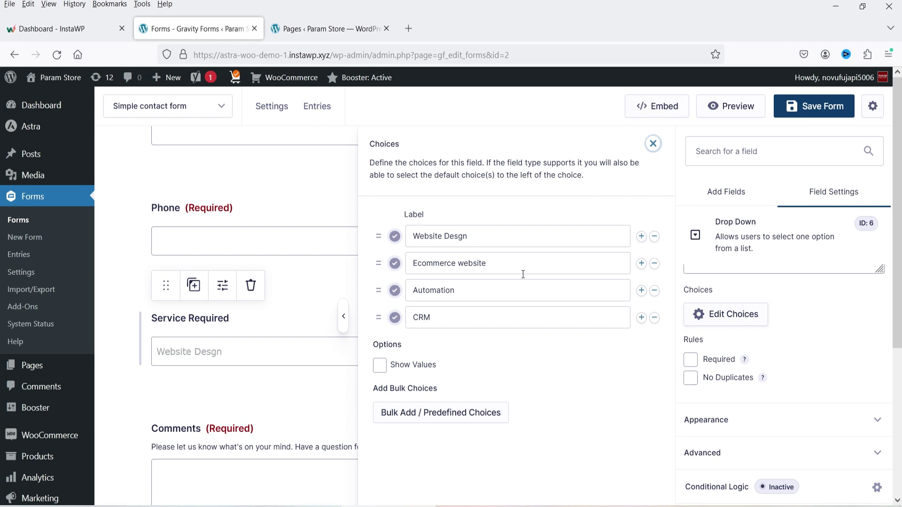
{"action": "left_click", "coordinate": [654, 144]}
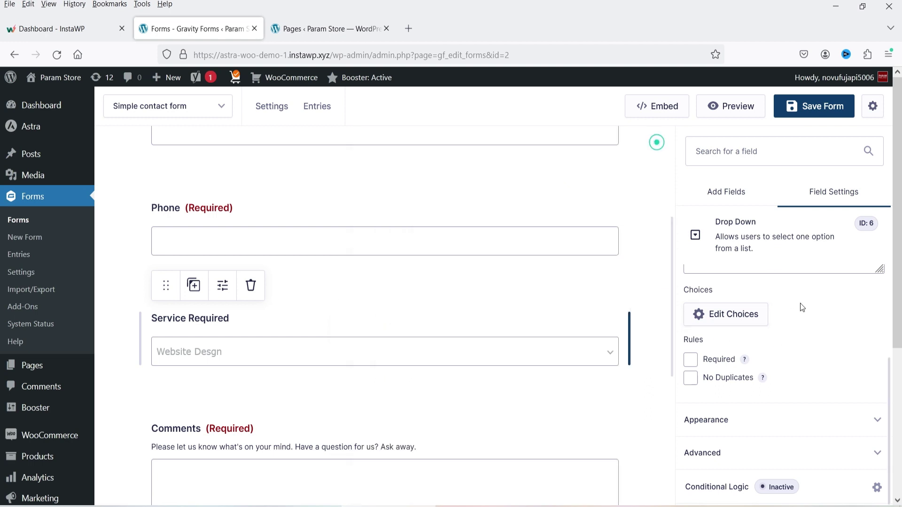
{"action": "left_click", "coordinate": [690, 359]}
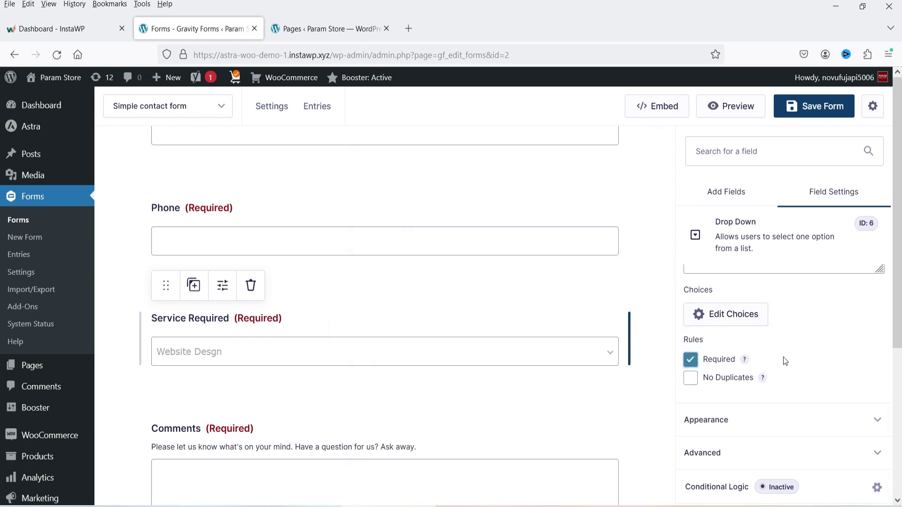
{"action": "left_click", "coordinate": [714, 191]}
{"action": "scroll", "coordinate": [876, 323], "scroll_direction": "down", "scroll_amount": 5}
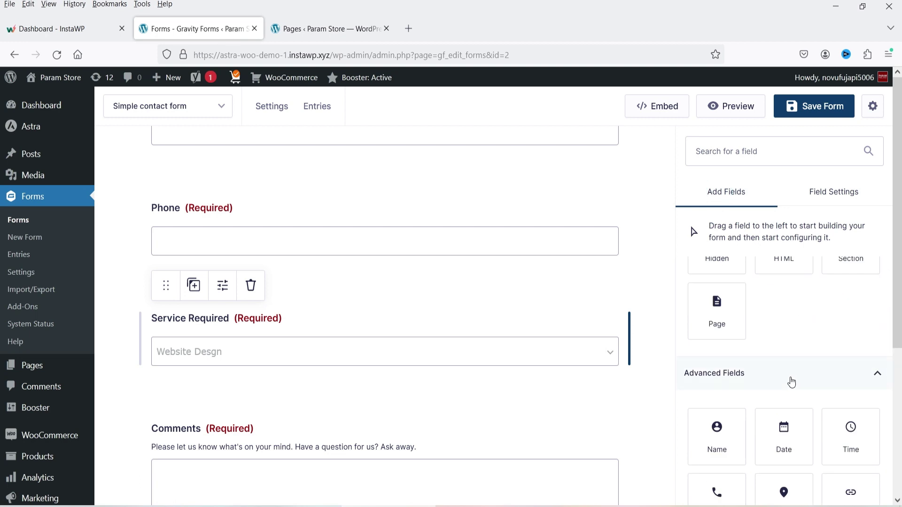
- Insert a Page break between Email and Phone, creating two pages with a Blue progress bar
{"action": "scroll", "coordinate": [397, 242], "scroll_direction": "up", "scroll_amount": 3}
{"action": "left_click_drag", "start_coordinate": [720, 307], "coordinate": [303, 327]}
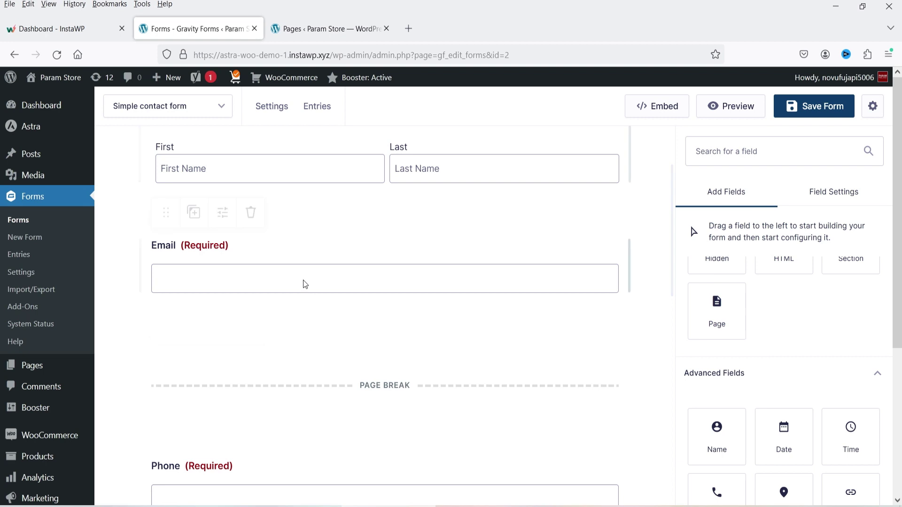
{"action": "scroll", "coordinate": [507, 271], "scroll_direction": "down", "scroll_amount": 3}
{"action": "scroll", "coordinate": [426, 389], "scroll_direction": "up", "scroll_amount": 5}
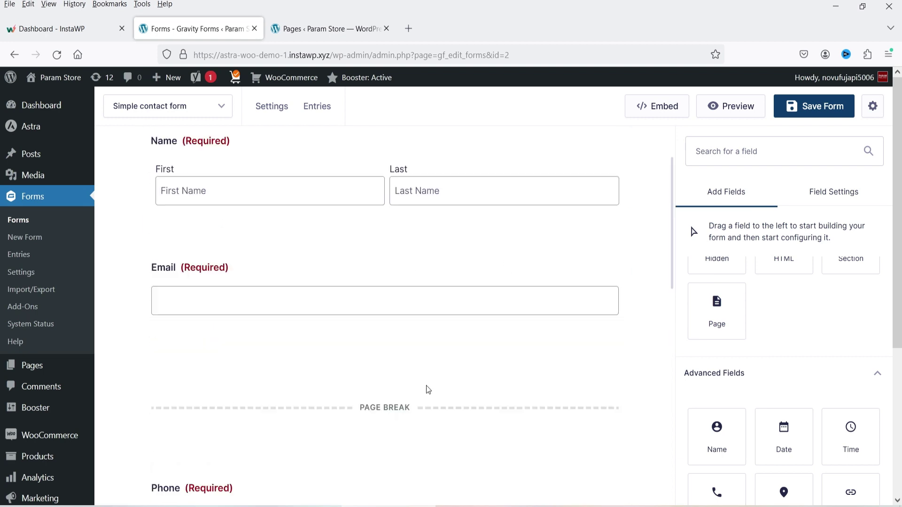
{"action": "scroll", "coordinate": [377, 433], "scroll_direction": "down", "scroll_amount": 3}
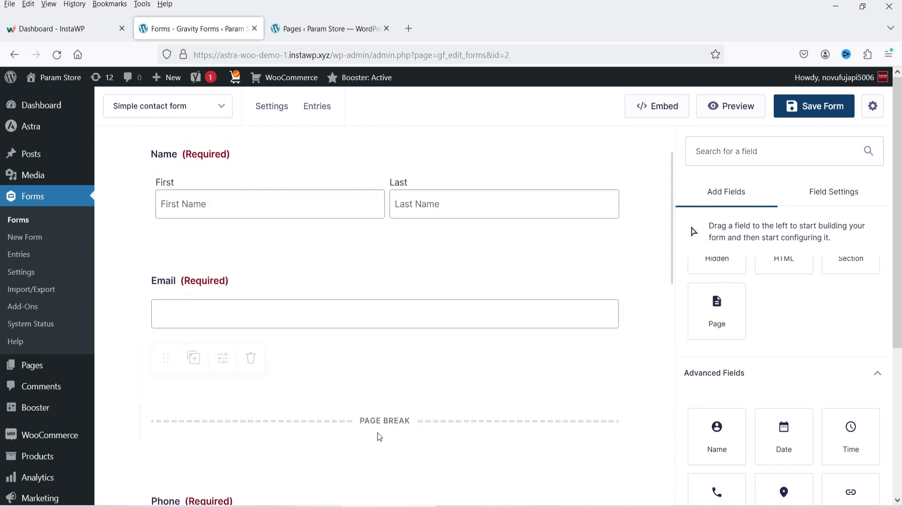
{"action": "scroll", "coordinate": [389, 329], "scroll_direction": "up", "scroll_amount": 3}
- In Pagination Options, try the Steps and None indicators, then return to Progress Bar
{"action": "left_click", "coordinate": [393, 181]}
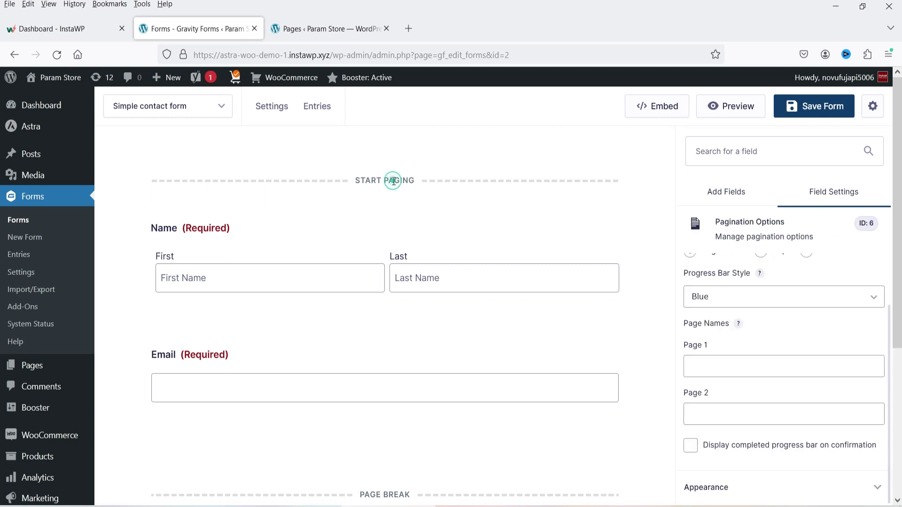
{"action": "scroll", "coordinate": [816, 353], "scroll_direction": "up", "scroll_amount": 2}
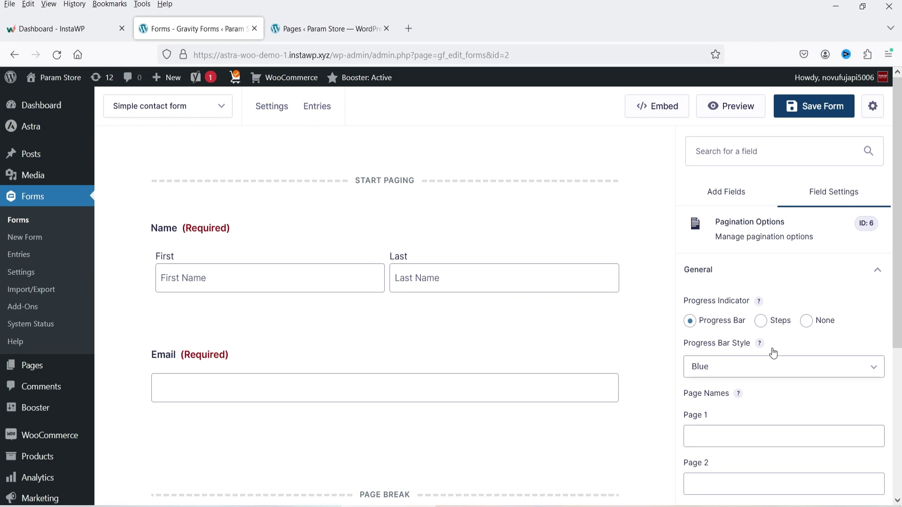
{"action": "left_click", "coordinate": [761, 321]}
{"action": "left_click", "coordinate": [726, 383]}
{"action": "left_click", "coordinate": [726, 428]}
{"action": "left_click", "coordinate": [806, 322]}
{"action": "left_click", "coordinate": [690, 324]}
- Set the progress bar style to Blue
{"action": "scroll", "coordinate": [747, 355], "scroll_direction": "down", "scroll_amount": 2}
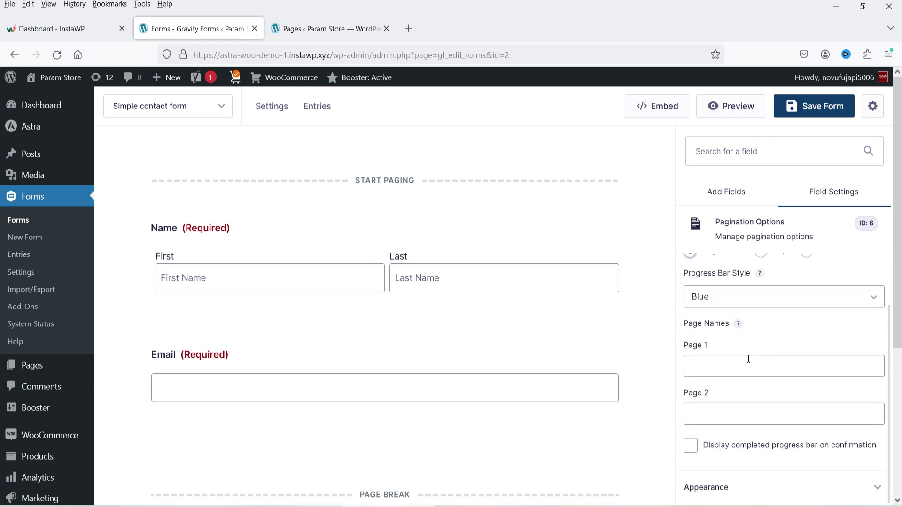
{"action": "left_click", "coordinate": [718, 310]}
{"action": "left_click", "coordinate": [715, 320]}
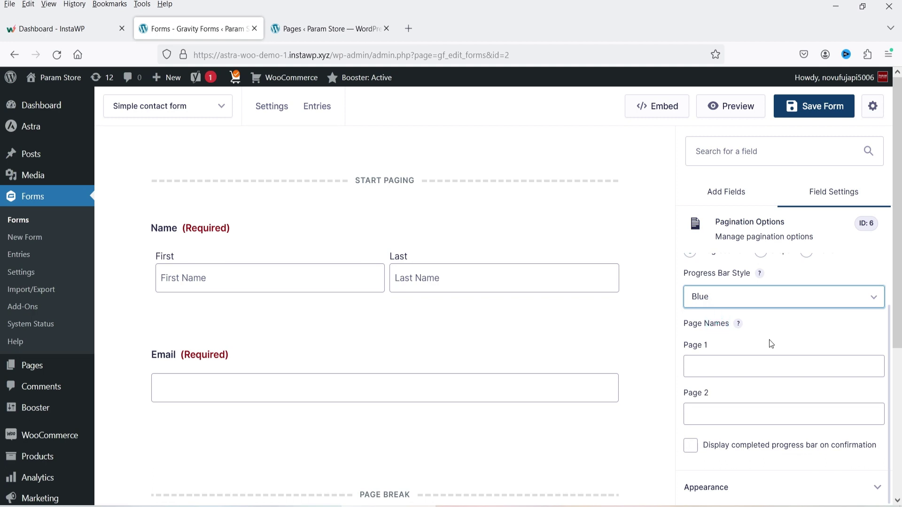
{"action": "scroll", "coordinate": [545, 290], "scroll_direction": "down", "scroll_amount": 6}
{"action": "scroll", "coordinate": [518, 295], "scroll_direction": "down", "scroll_amount": 3}
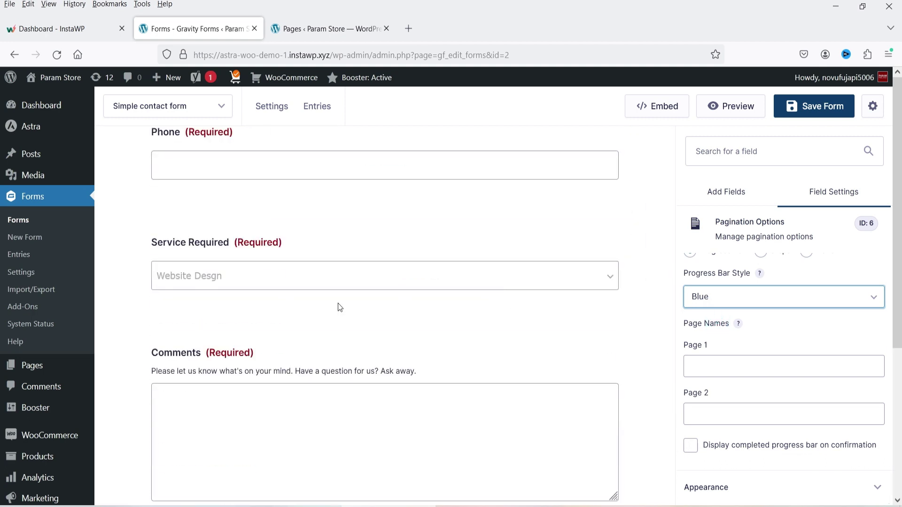
{"action": "scroll", "coordinate": [338, 303], "scroll_direction": "down", "scroll_amount": 5}
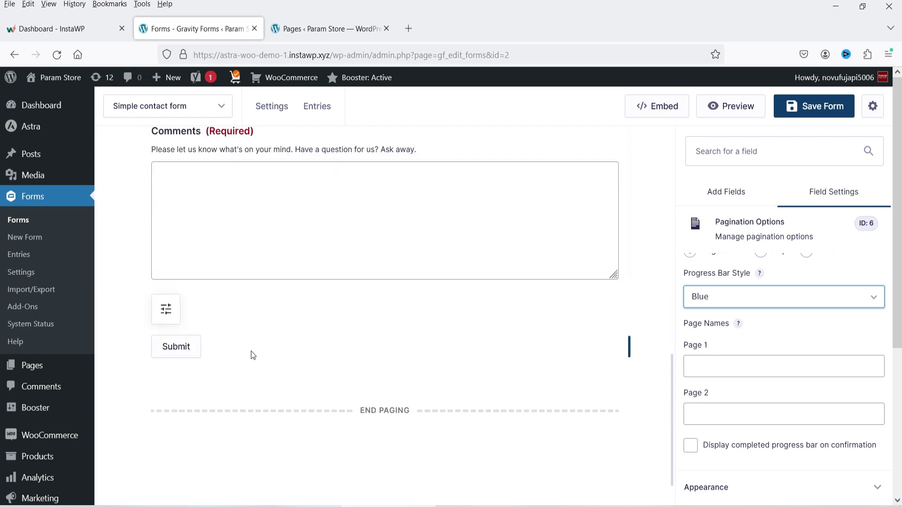
- Check the Submit button's 'Submit' text and appearance settings, then show the Add Fields palette again
{"action": "left_click", "coordinate": [251, 351]}
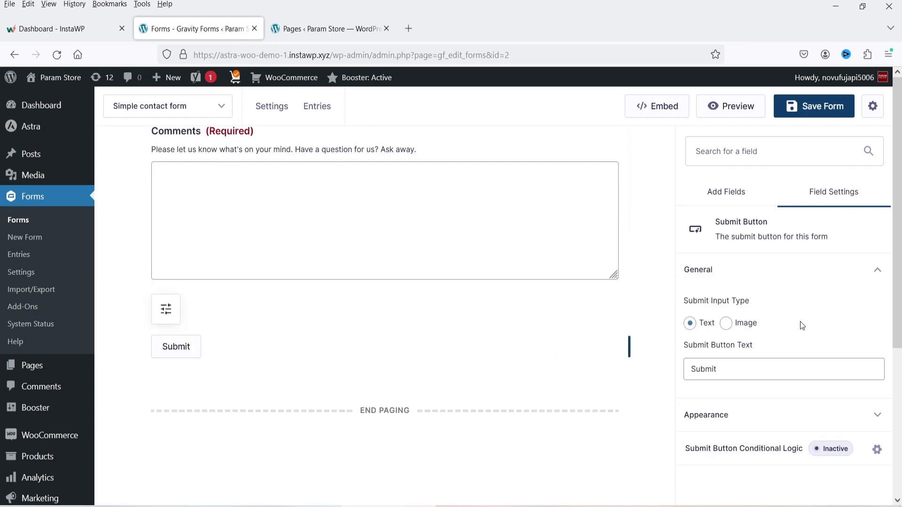
{"action": "left_click", "coordinate": [747, 375]}
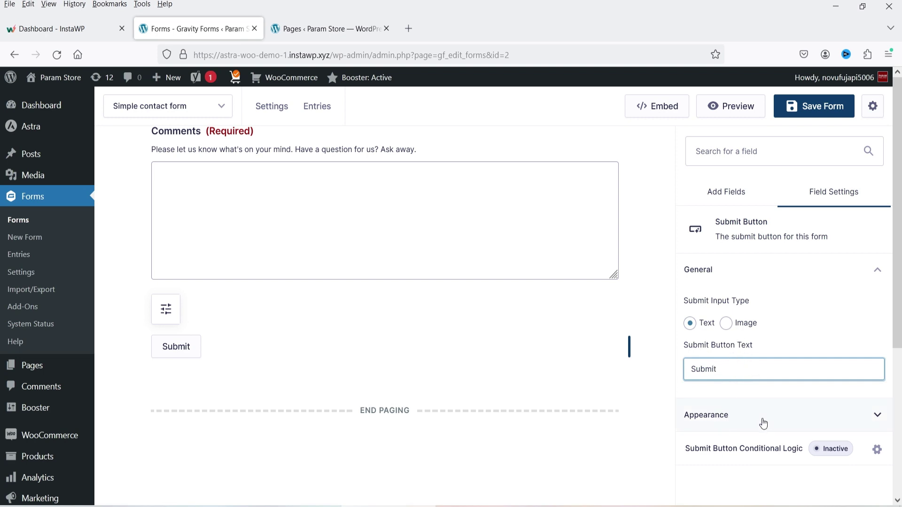
{"action": "left_click", "coordinate": [727, 416]}
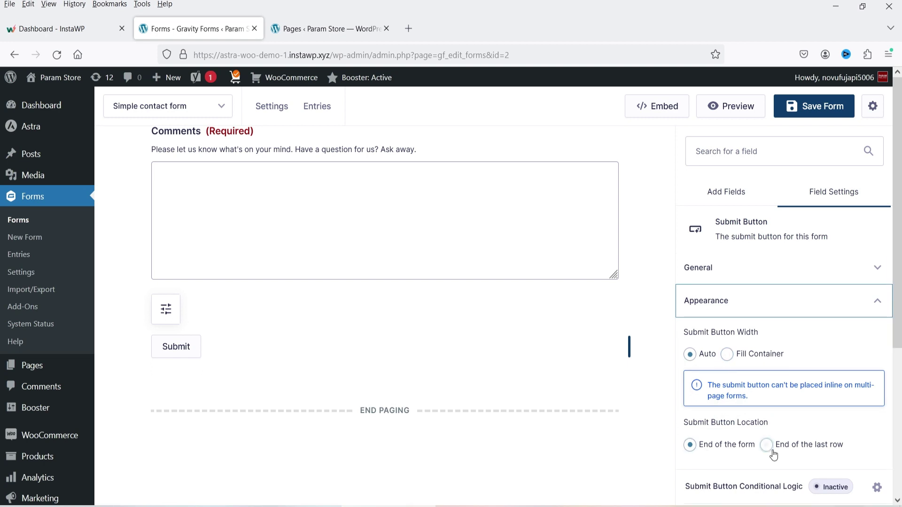
{"action": "left_click", "coordinate": [715, 192]}
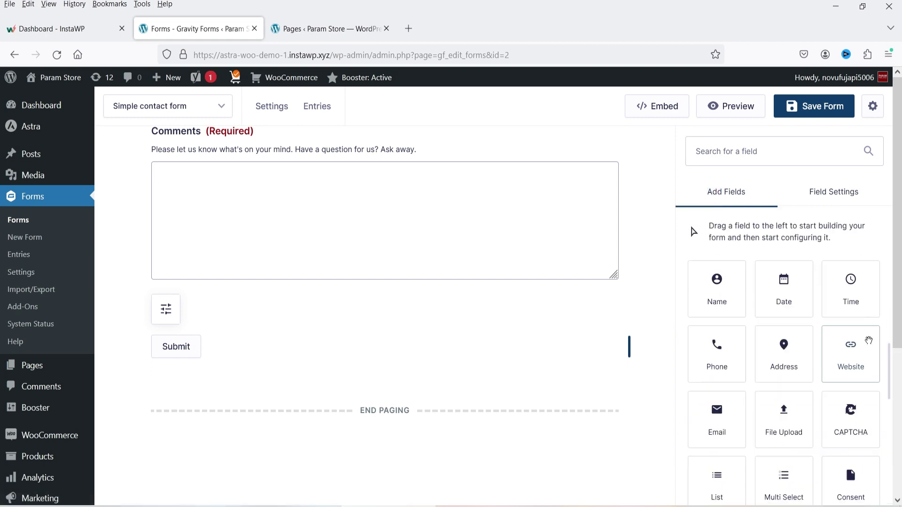
{"action": "scroll", "coordinate": [799, 357], "scroll_direction": "down", "scroll_amount": 6}
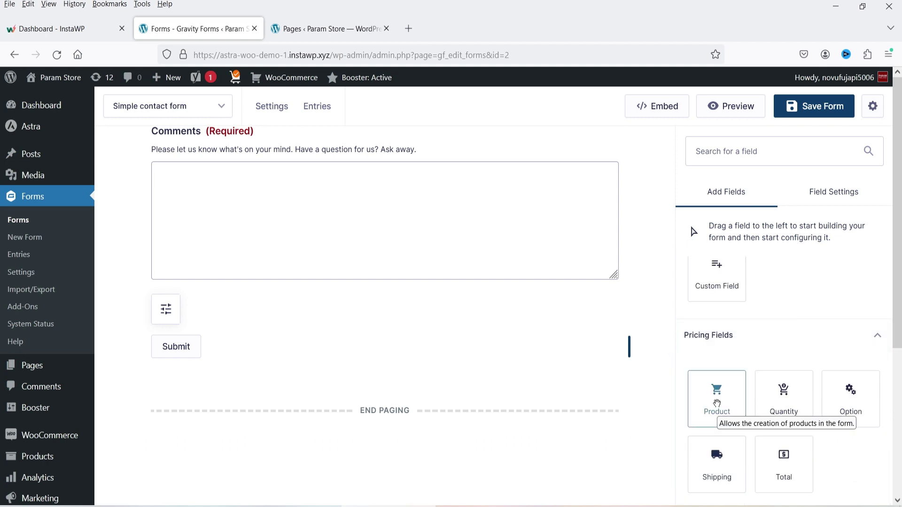
{"action": "left_click_drag", "start_coordinate": [721, 399], "coordinate": [284, 291]}
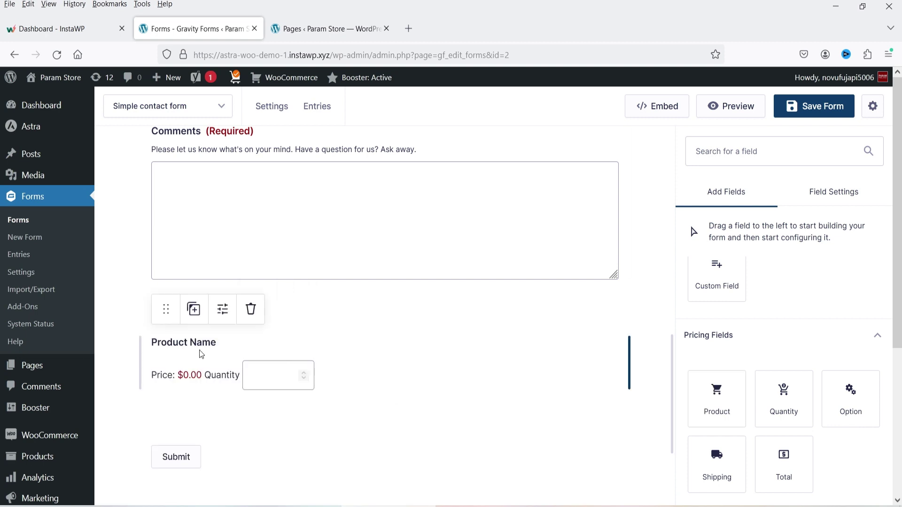
{"action": "left_click", "coordinate": [201, 350]}
{"action": "left_click", "coordinate": [722, 287]}
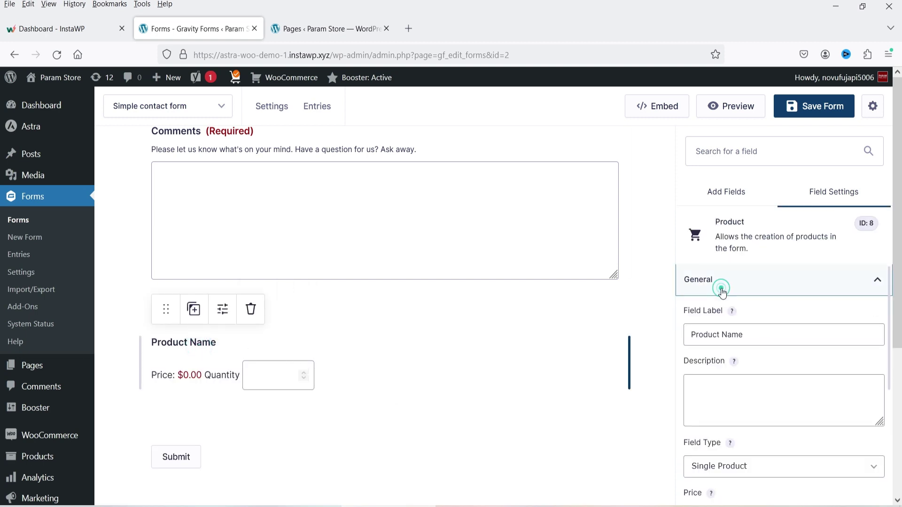
{"action": "left_click_drag", "start_coordinate": [771, 334], "coordinate": [687, 335]}
{"action": "left_click", "coordinate": [761, 395]}
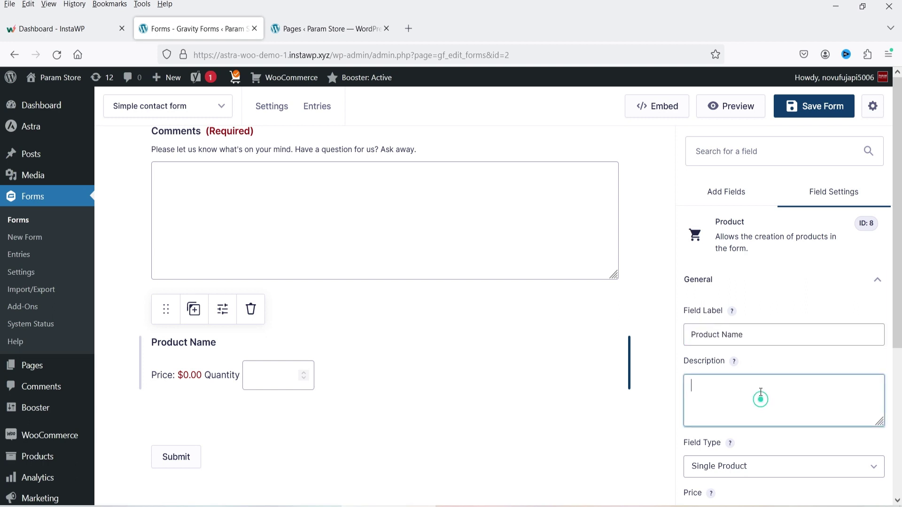
{"action": "scroll", "coordinate": [761, 397], "scroll_direction": "down", "scroll_amount": 3}
{"action": "left_click", "coordinate": [765, 328]}
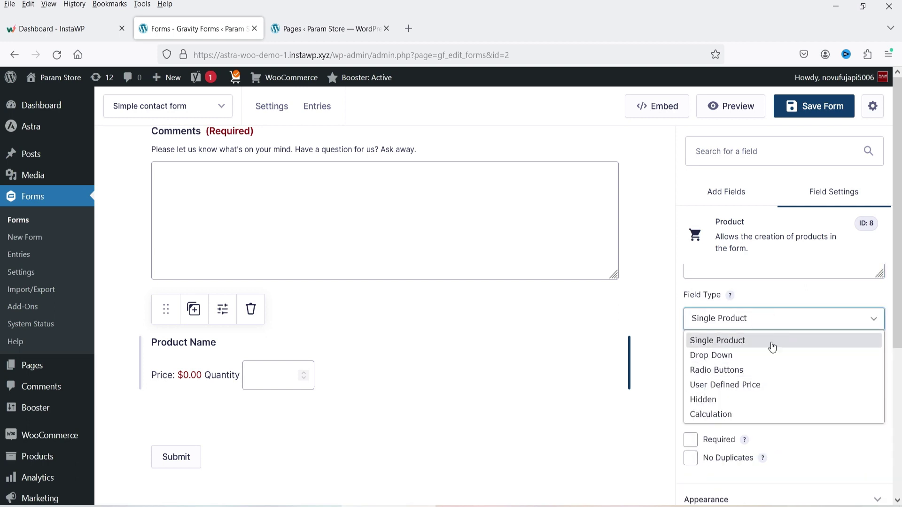
{"action": "left_click", "coordinate": [771, 341]}
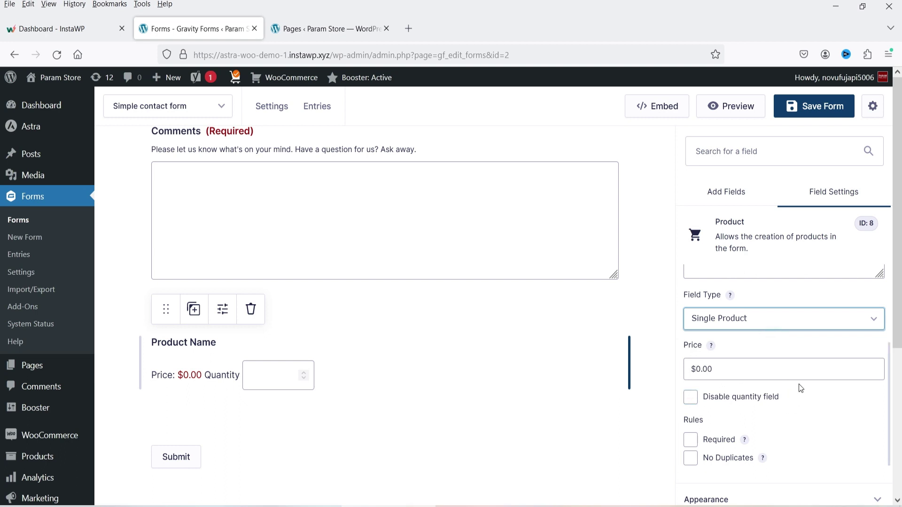
{"action": "scroll", "coordinate": [794, 386], "scroll_direction": "down", "scroll_amount": 2}
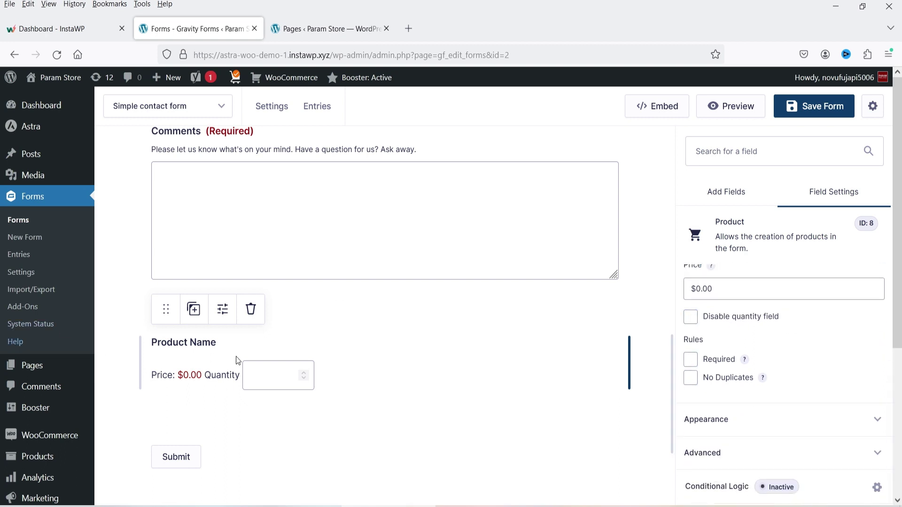
{"action": "left_click", "coordinate": [690, 359]}
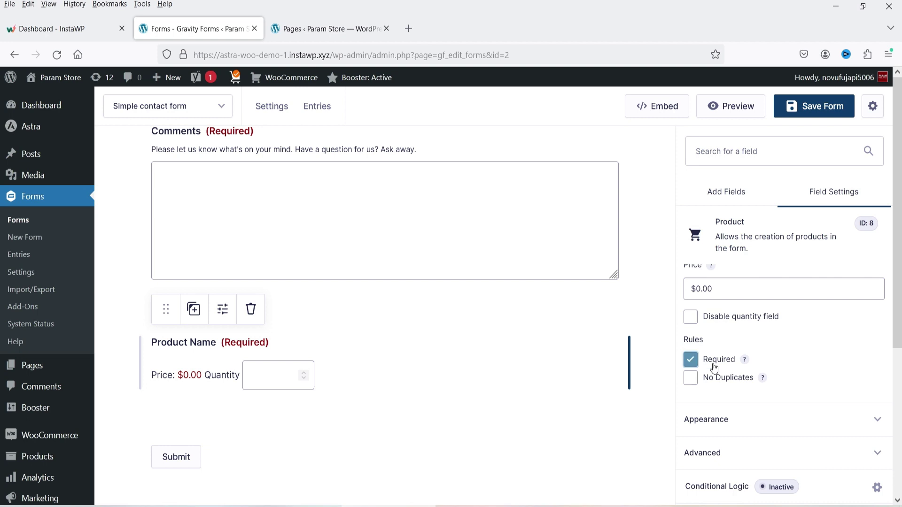
{"action": "scroll", "coordinate": [382, 360], "scroll_direction": "down", "scroll_amount": 3}
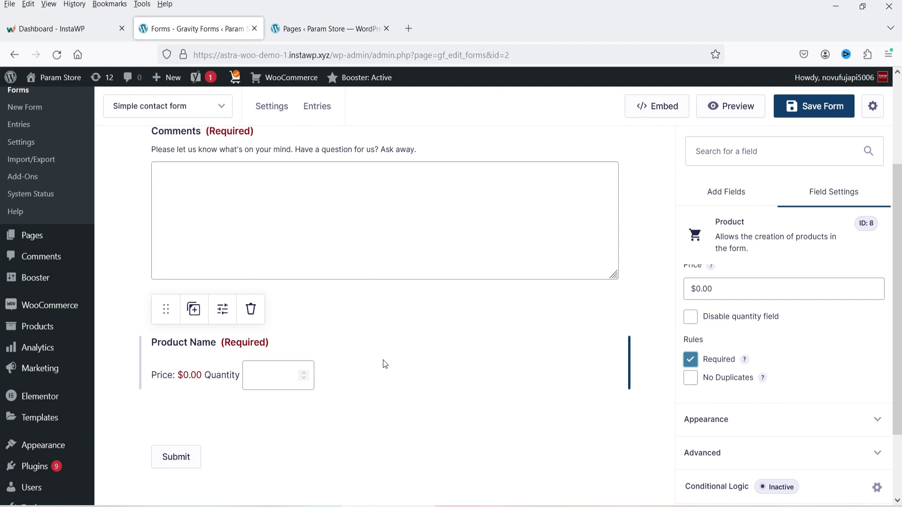
{"action": "left_click", "coordinate": [254, 310]}
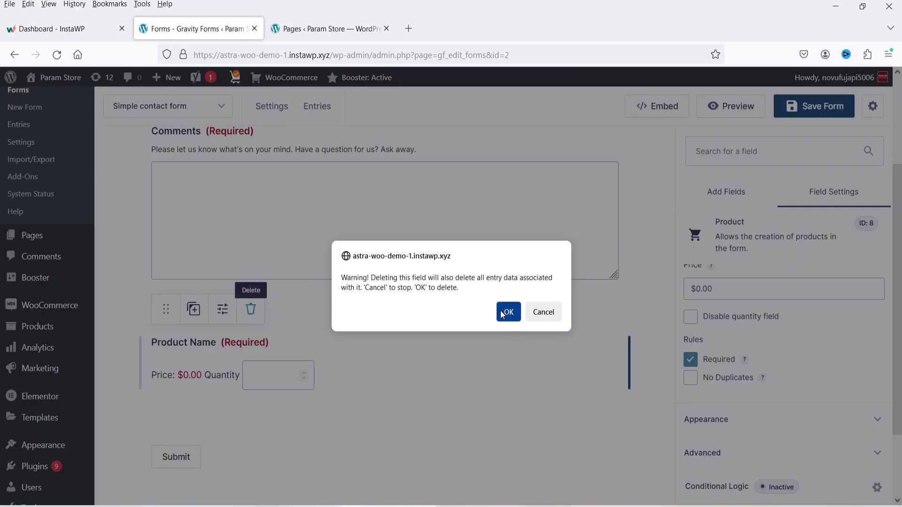
{"action": "left_click", "coordinate": [502, 313]}
{"action": "scroll", "coordinate": [459, 337], "scroll_direction": "up", "scroll_amount": 10}
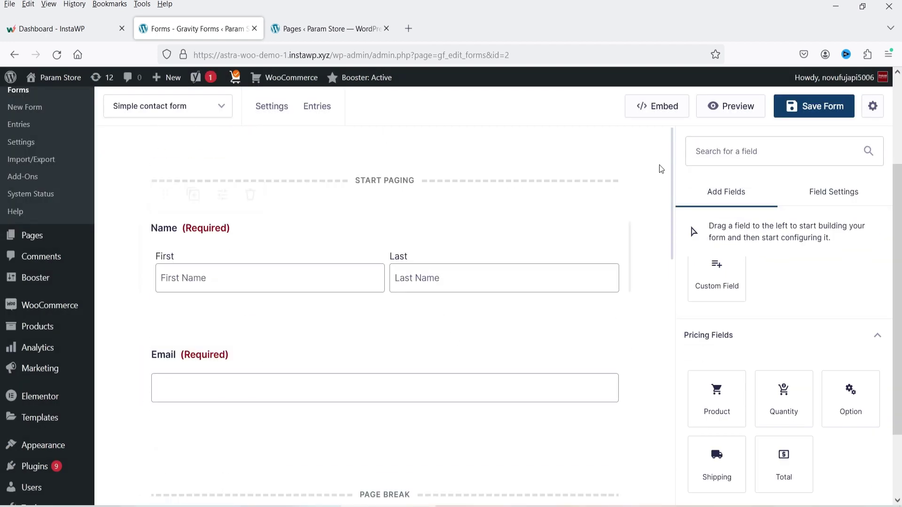
- Save the form, open its preview, scroll the editor's fields, then switch back to the preview
{"action": "left_click", "coordinate": [818, 106]}
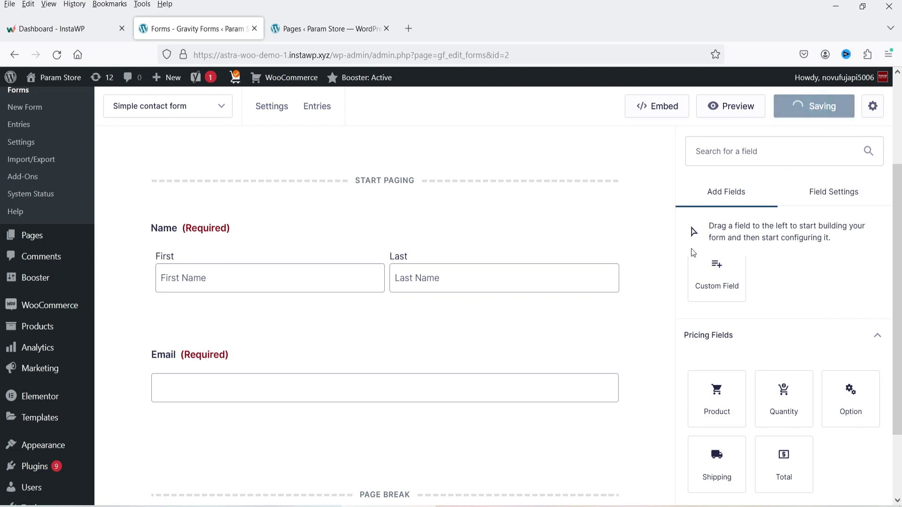
{"action": "left_click", "coordinate": [734, 106]}
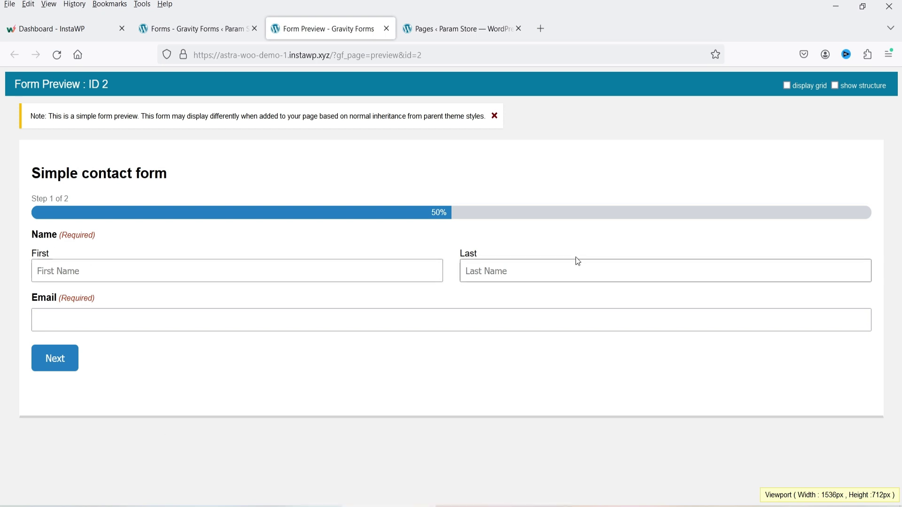
{"action": "left_click", "coordinate": [202, 30]}
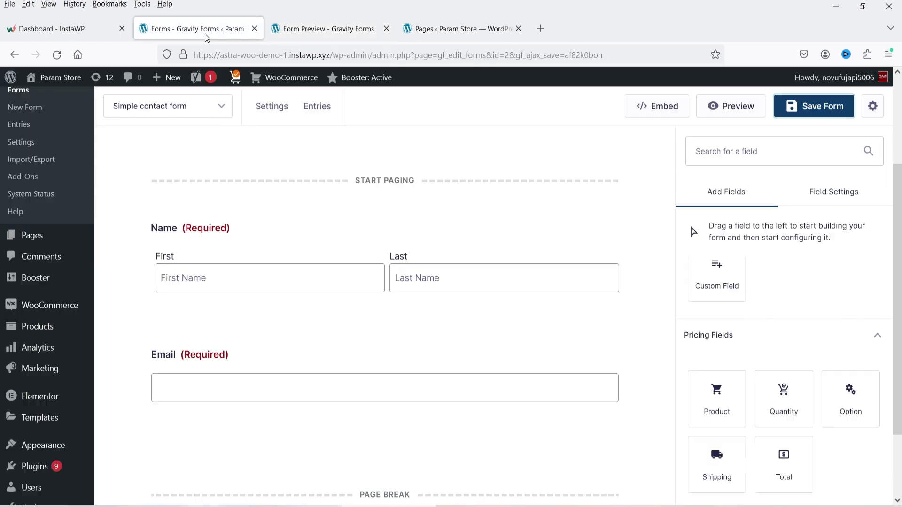
{"action": "scroll", "coordinate": [405, 338], "scroll_direction": "down", "scroll_amount": 3}
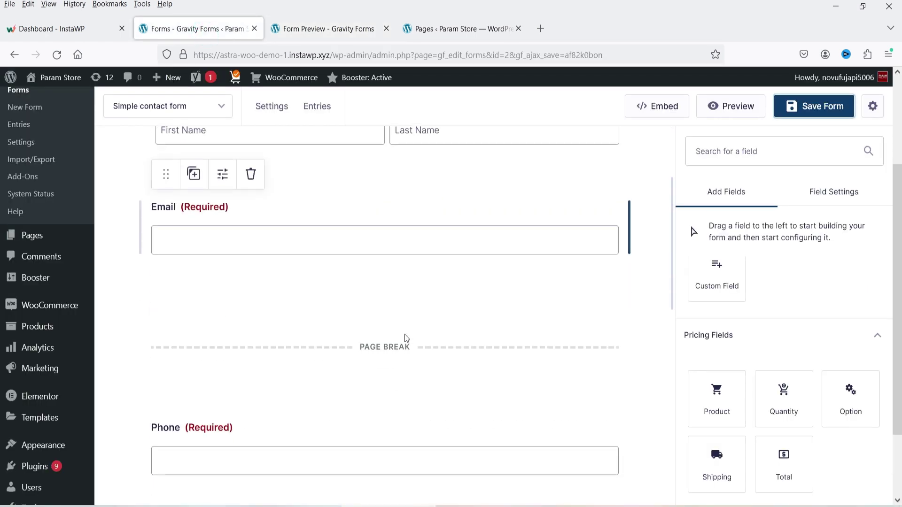
{"action": "scroll", "coordinate": [422, 361], "scroll_direction": "down", "scroll_amount": 4}
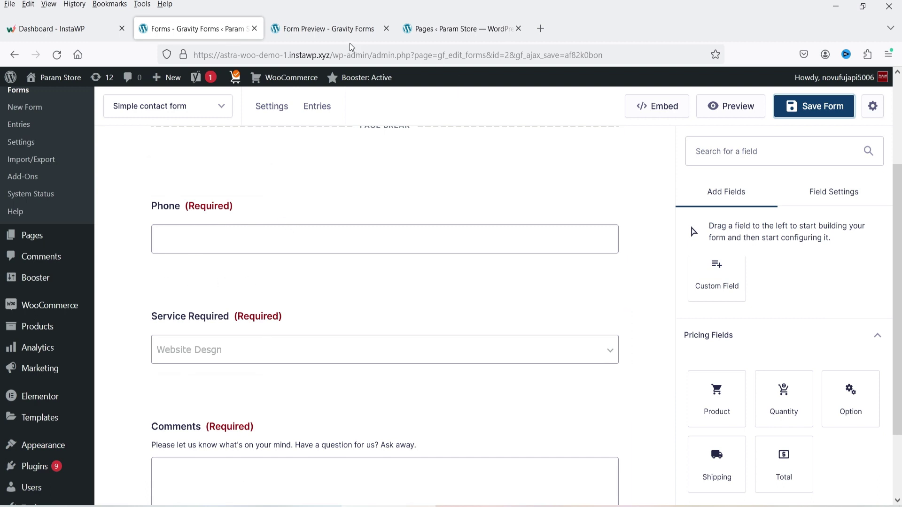
{"action": "left_click", "coordinate": [334, 28]}
- Fill page one with a sample first name, last name and e-mail, then advance to step 2
{"action": "left_click", "coordinate": [100, 263]}
{"action": "type", "text": "jim"}
{"action": "key", "text": "Tab"}
{"action": "type", "text": "w"}
{"action": "key", "text": "Tab"}
{"action": "type", "text": "jim@example.com"}
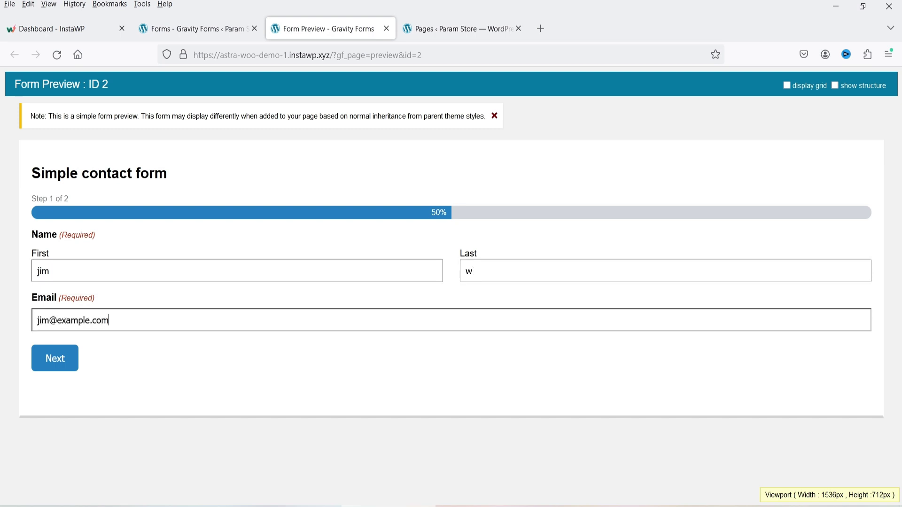
{"action": "left_click", "coordinate": [60, 372]}
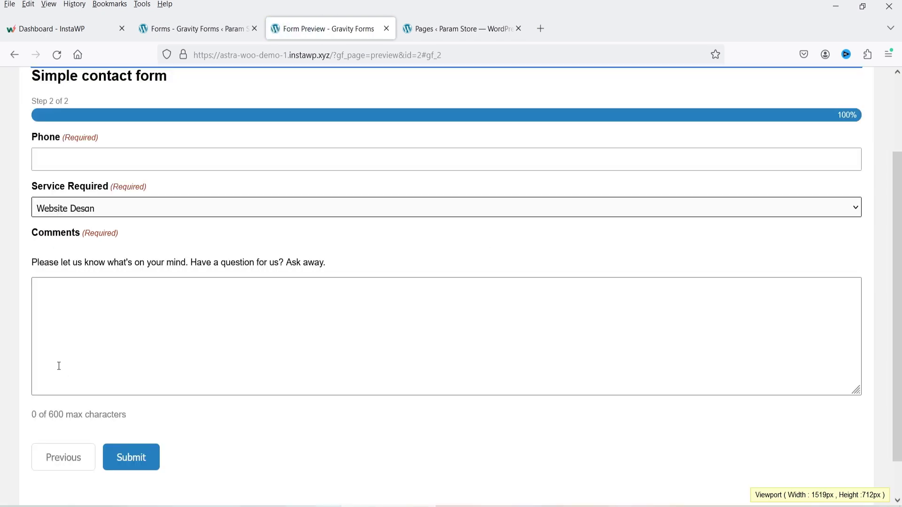
- Check the Service Required and Comments fields on step 2, then close the preview
{"action": "left_click", "coordinate": [106, 213]}
{"action": "left_click", "coordinate": [106, 213]}
{"action": "left_click", "coordinate": [150, 338]}
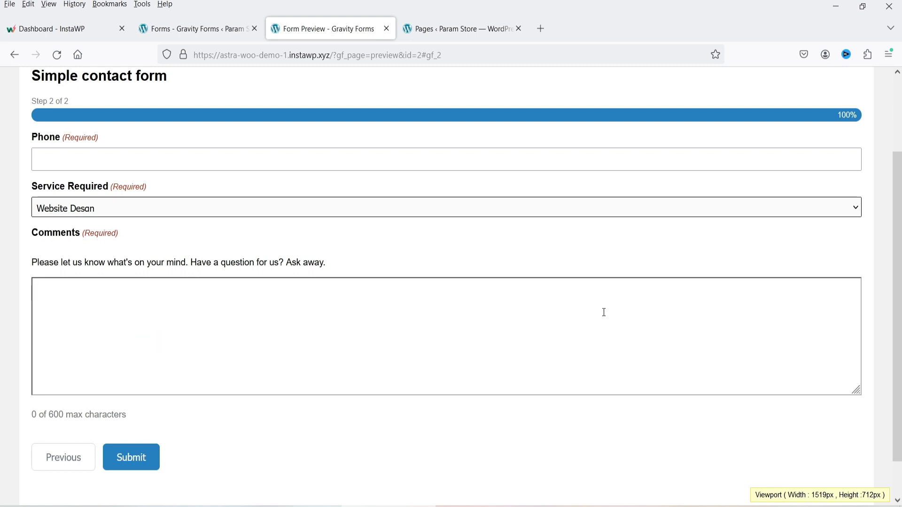
{"action": "left_click", "coordinate": [386, 28]}
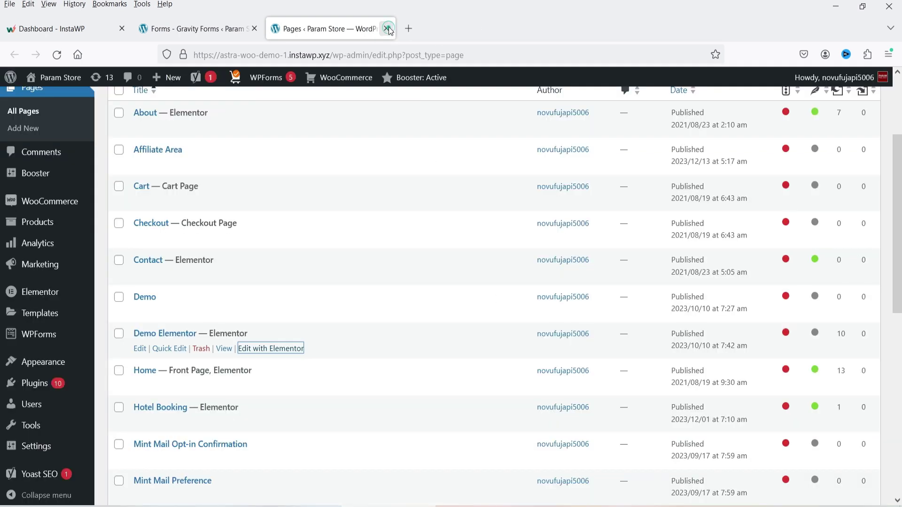
{"action": "left_click", "coordinate": [187, 29]}
{"action": "scroll", "coordinate": [517, 352], "scroll_direction": "up", "scroll_amount": 5}
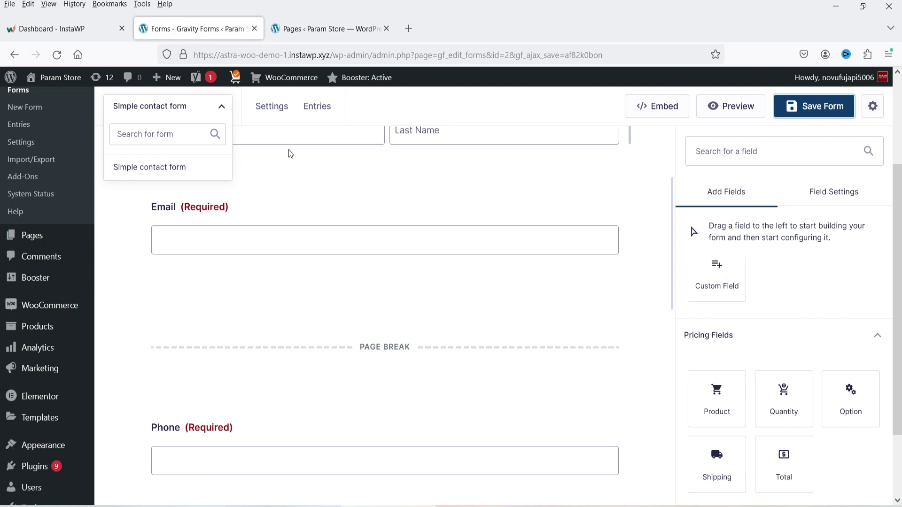
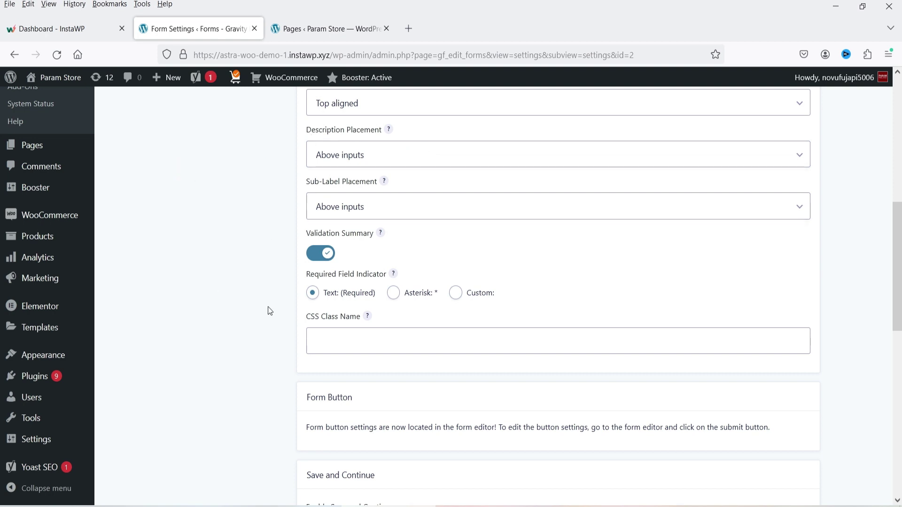
- Briefly enable the form's entry limit, then switch it back off
{"action": "scroll", "coordinate": [334, 310], "scroll_direction": "down", "scroll_amount": 3}
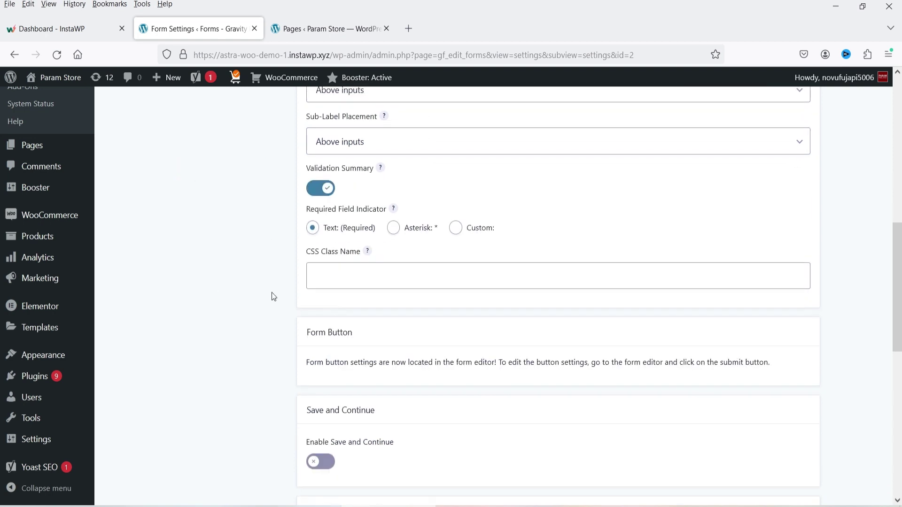
{"action": "scroll", "coordinate": [312, 268], "scroll_direction": "down", "scroll_amount": 3}
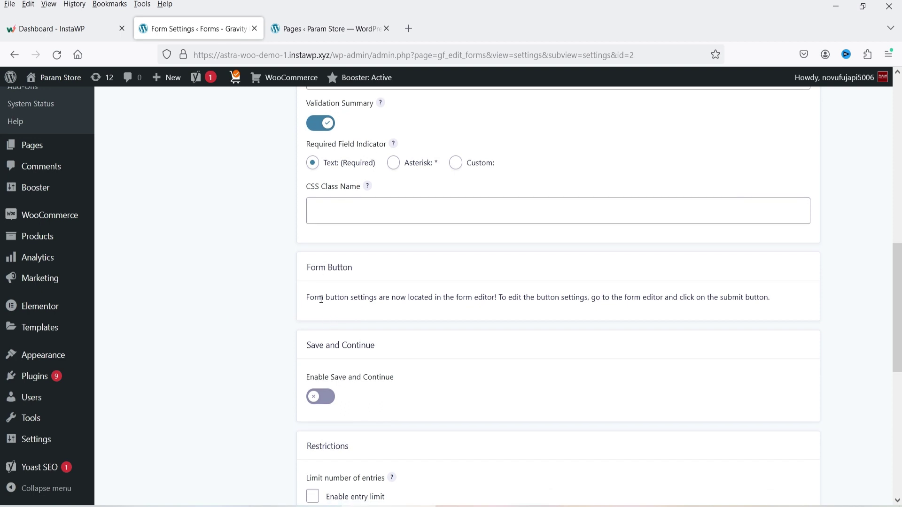
{"action": "left_click_drag", "start_coordinate": [314, 298], "coordinate": [498, 297]}
{"action": "left_click", "coordinate": [570, 303]}
{"action": "left_click", "coordinate": [544, 301]}
{"action": "scroll", "coordinate": [348, 282], "scroll_direction": "down", "scroll_amount": 3}
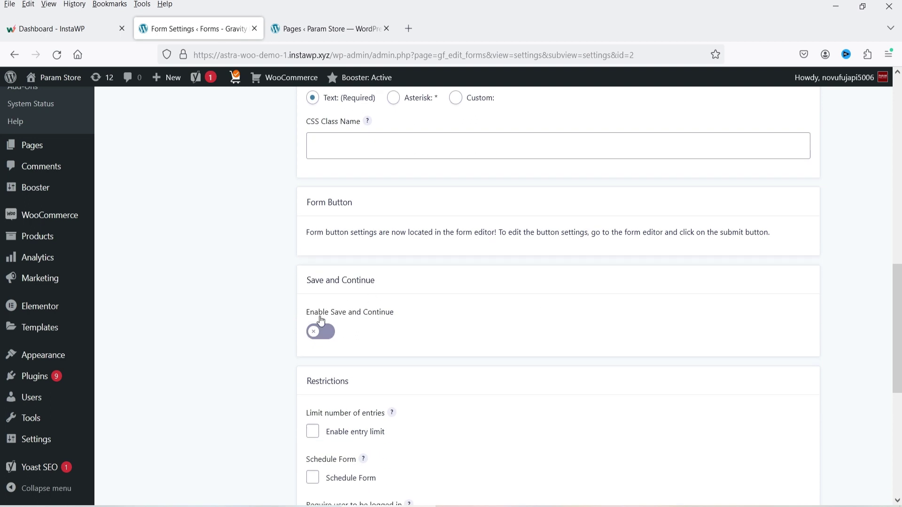
{"action": "scroll", "coordinate": [221, 322], "scroll_direction": "down", "scroll_amount": 3}
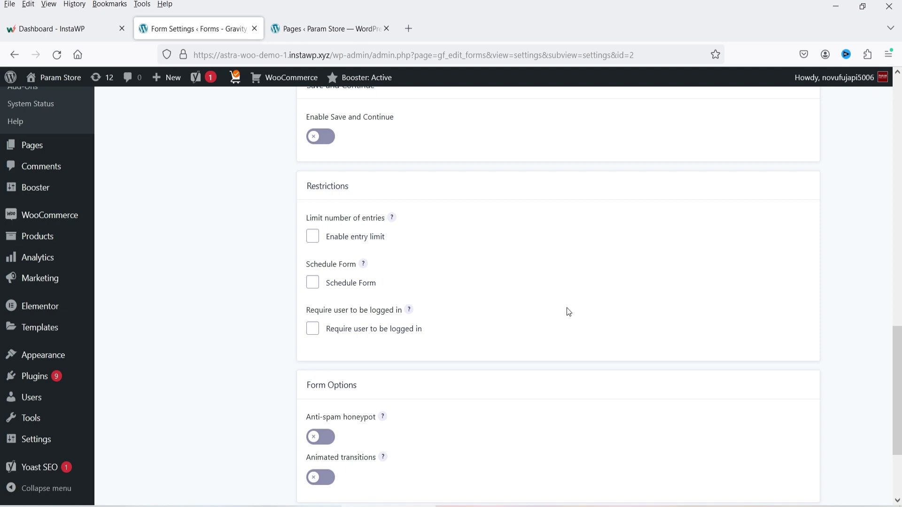
{"action": "left_click", "coordinate": [312, 237]}
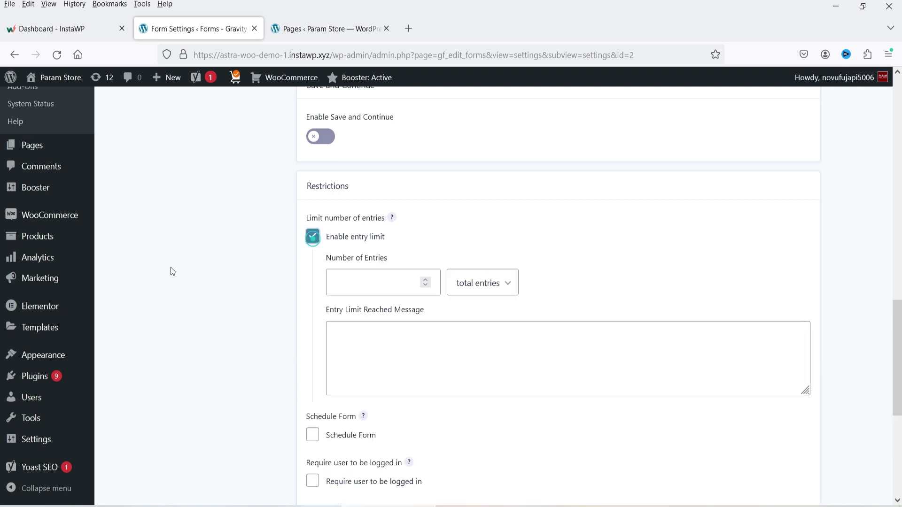
{"action": "left_click", "coordinate": [383, 282]}
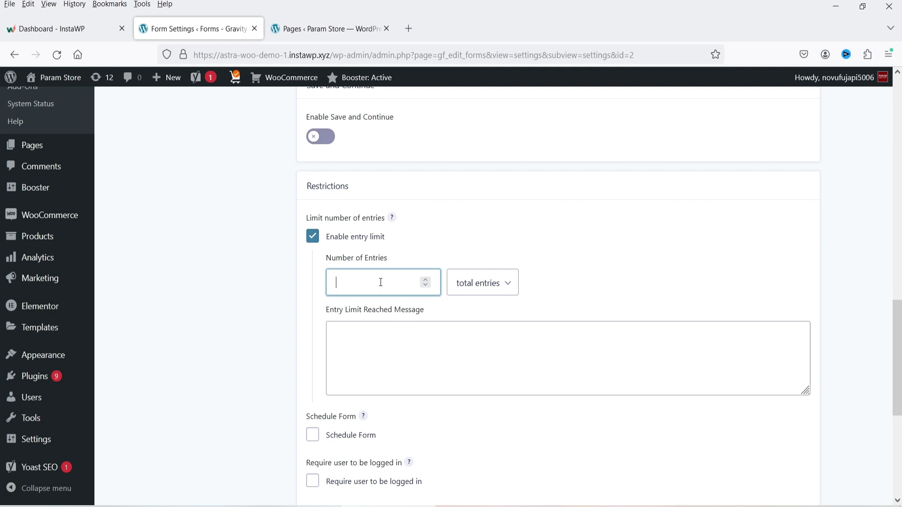
{"action": "left_click", "coordinate": [314, 238]}
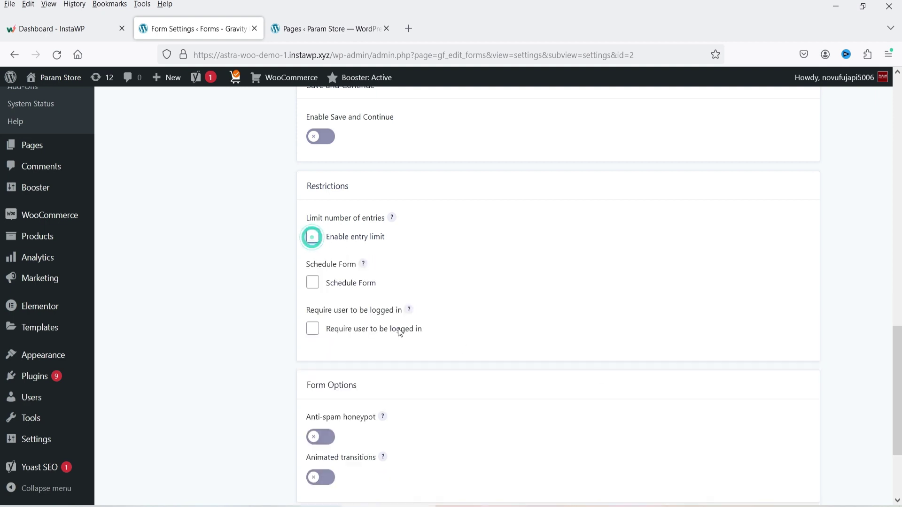
- Toggle form scheduling on and back off, then enable animated transitions
{"action": "left_click", "coordinate": [313, 283]}
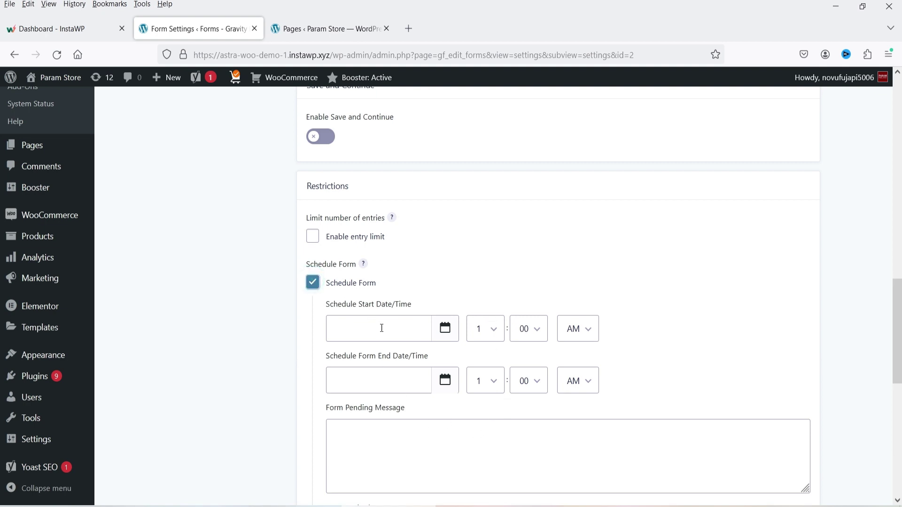
{"action": "mouse_move", "coordinate": [364, 264]}
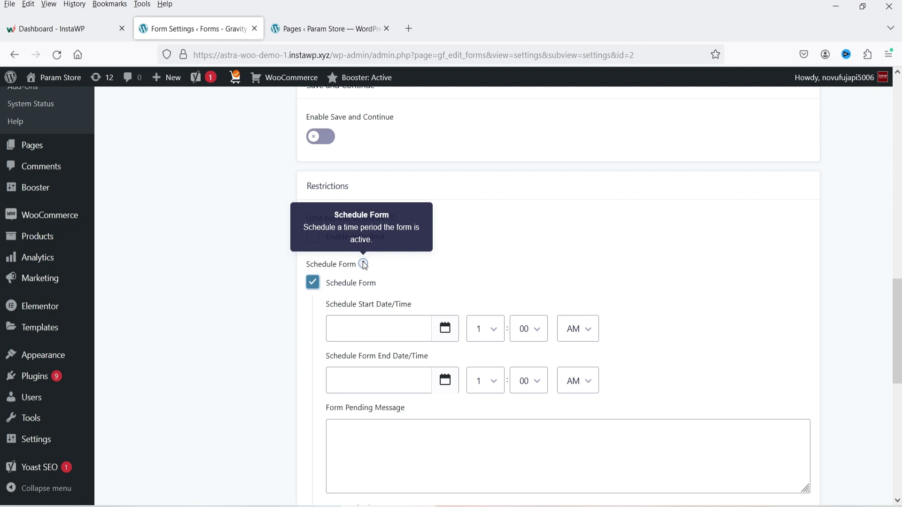
{"action": "left_click", "coordinate": [313, 283]}
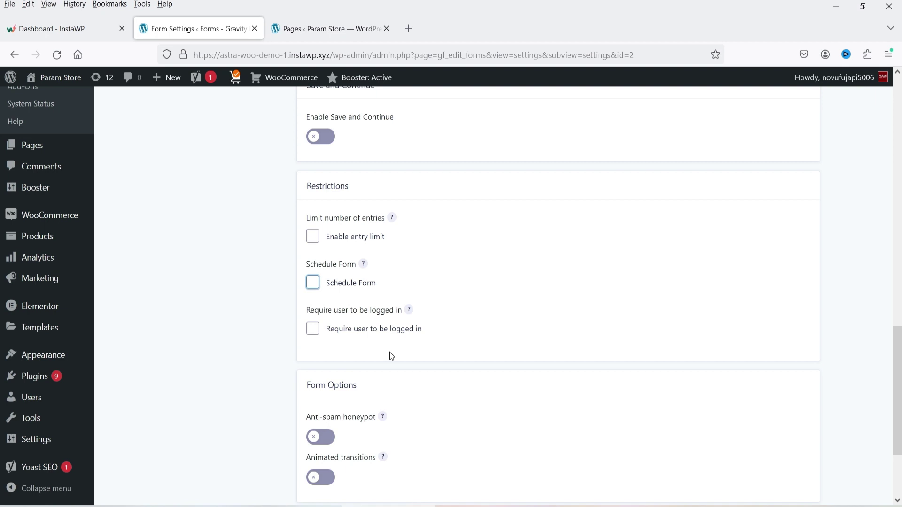
{"action": "scroll", "coordinate": [390, 353], "scroll_direction": "down", "scroll_amount": 3}
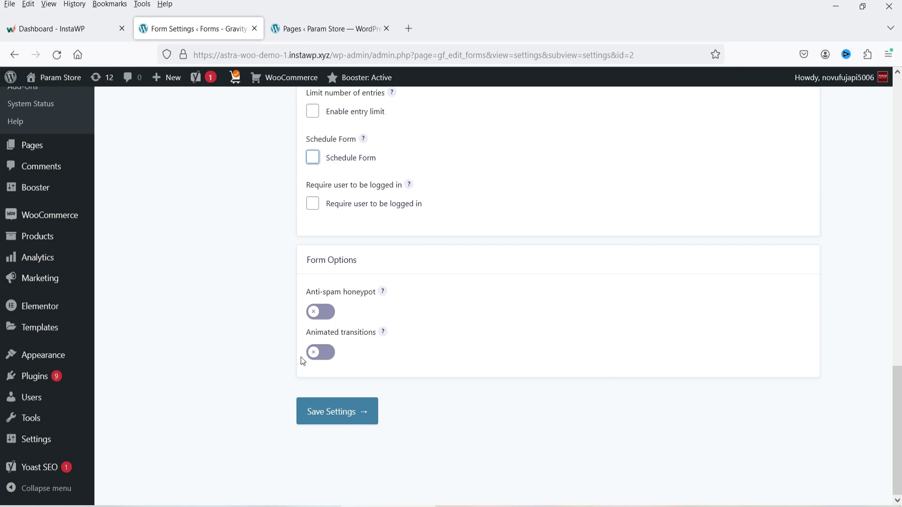
{"action": "left_click", "coordinate": [321, 355]}
- Save the form settings and open the Default Confirmation for editing
{"action": "left_click", "coordinate": [339, 425]}
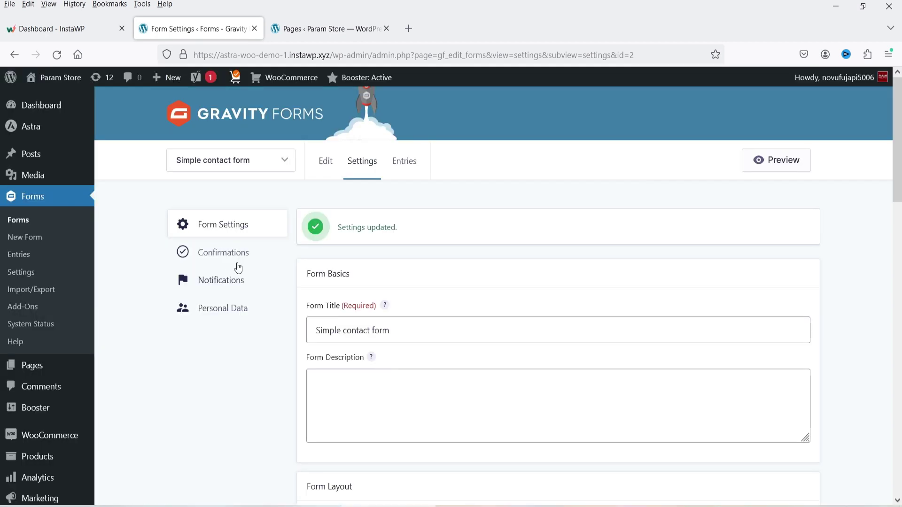
{"action": "left_click", "coordinate": [224, 258]}
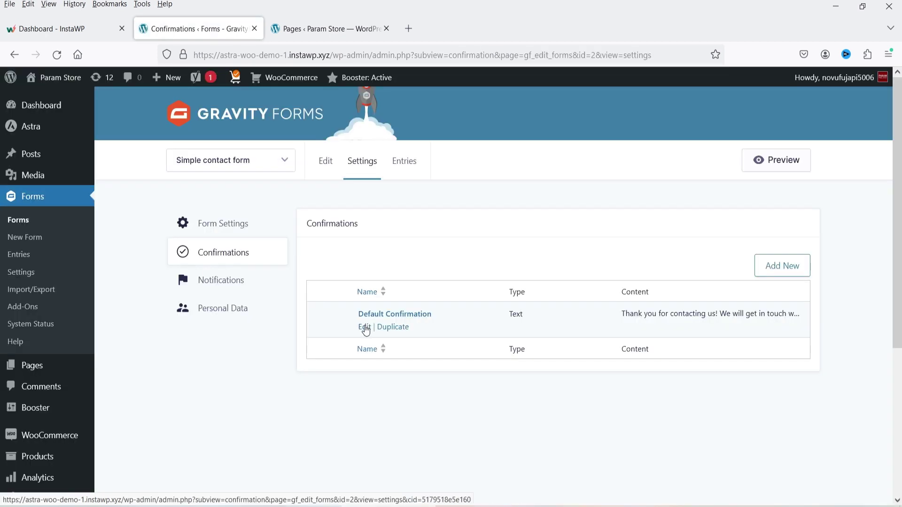
{"action": "left_click", "coordinate": [365, 328]}
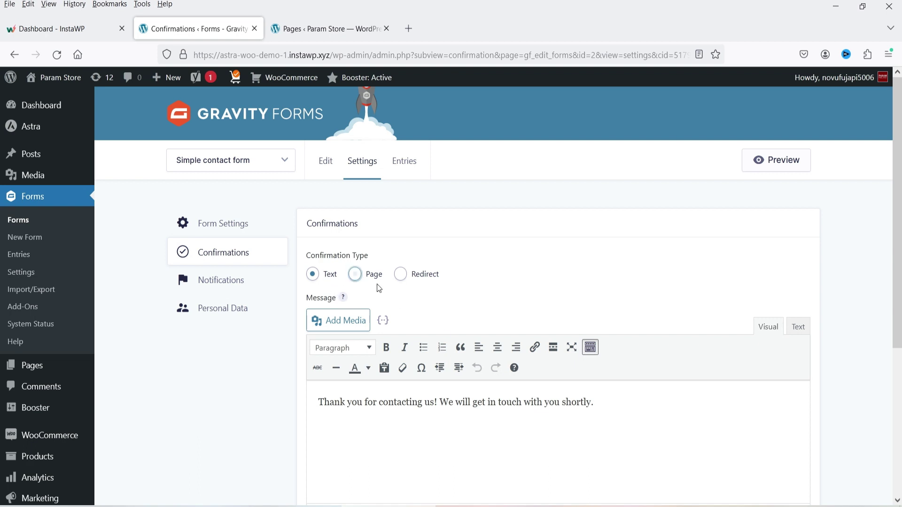
- Try the Page confirmation type with Hotel Booking as the target page
{"action": "scroll", "coordinate": [321, 150], "scroll_direction": "down", "scroll_amount": 3}
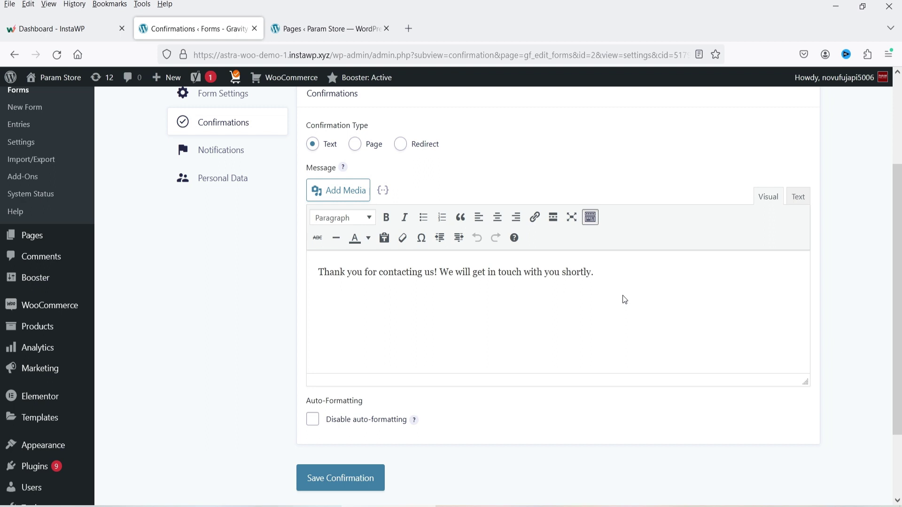
{"action": "left_click", "coordinate": [355, 144]}
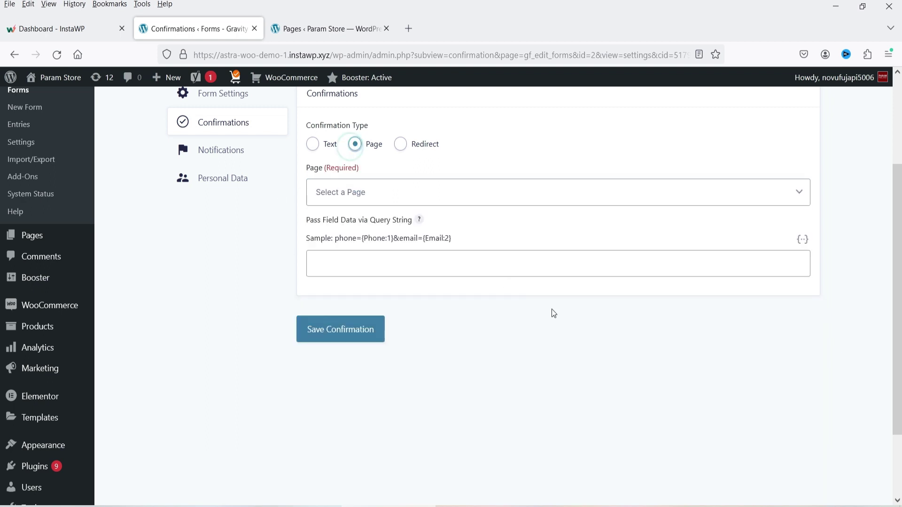
{"action": "left_click", "coordinate": [424, 191]}
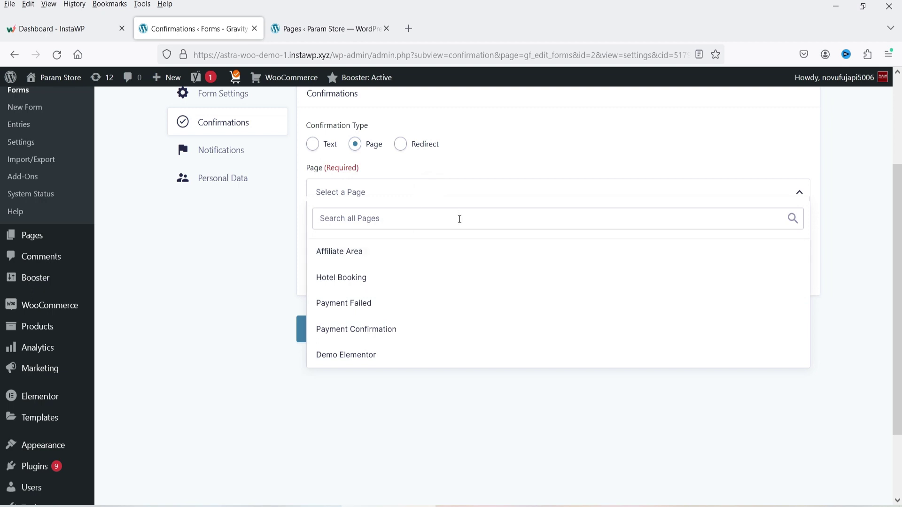
{"action": "scroll", "coordinate": [465, 278], "scroll_direction": "down", "scroll_amount": 3}
{"action": "scroll", "coordinate": [354, 191], "scroll_direction": "up", "scroll_amount": 2}
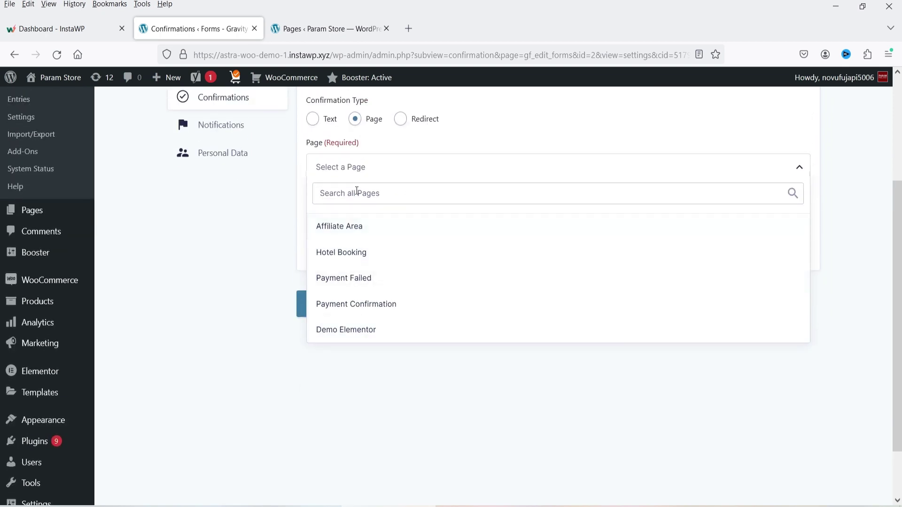
{"action": "left_click", "coordinate": [397, 252]}
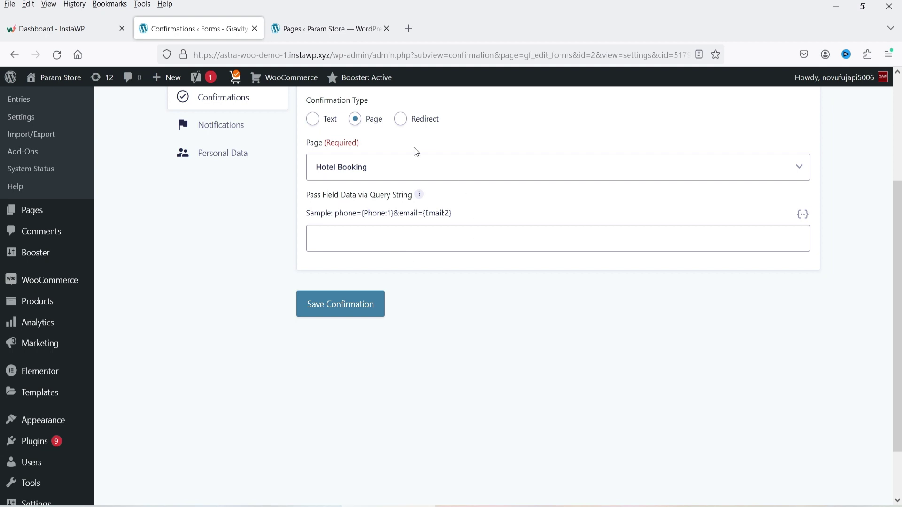
- Try the Redirect type, then revert to a Text confirmation and save it
{"action": "left_click", "coordinate": [400, 119]}
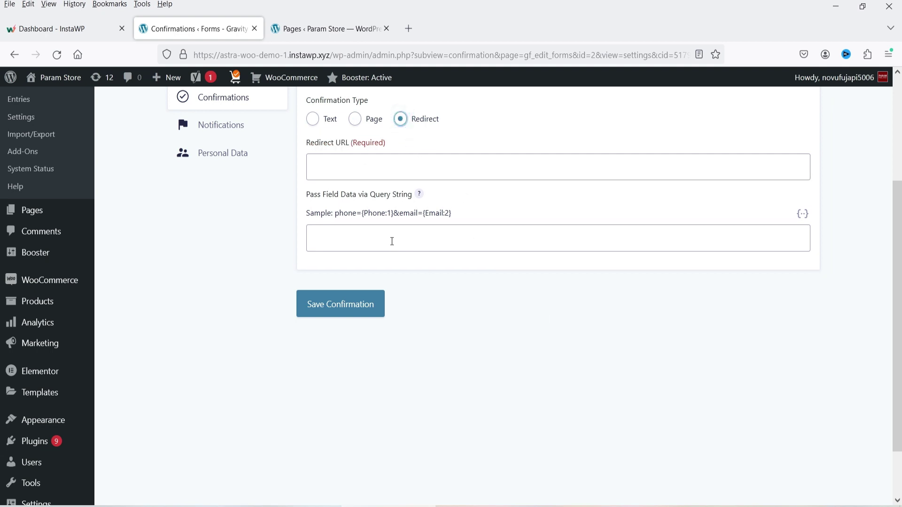
{"action": "left_click", "coordinate": [386, 178]}
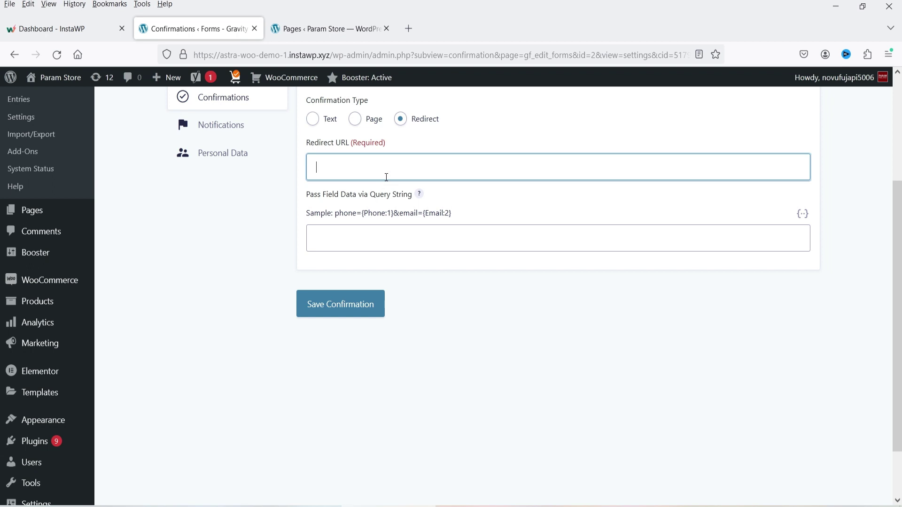
{"action": "left_click", "coordinate": [312, 119]}
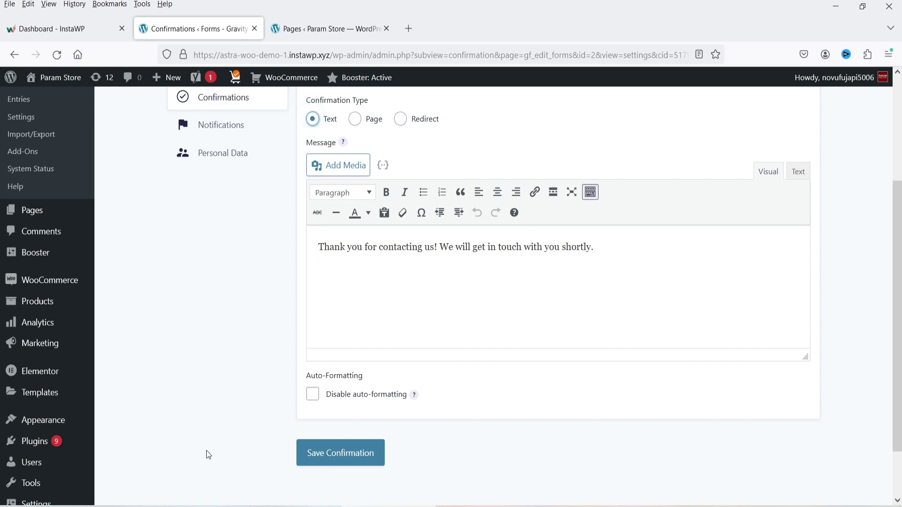
{"action": "left_click", "coordinate": [319, 458]}
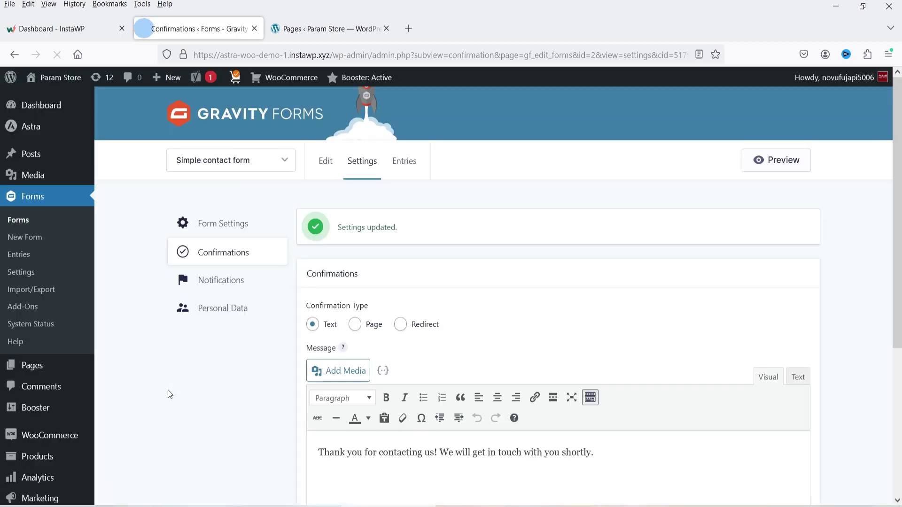
{"action": "left_click", "coordinate": [221, 283]}
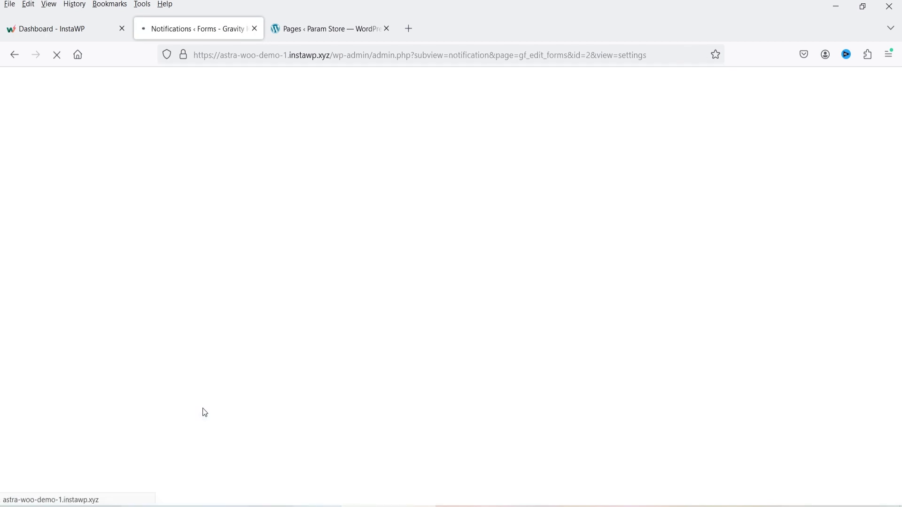
- Open the User Notification and review its subject line
{"action": "mouse_move", "coordinate": [353, 335]}
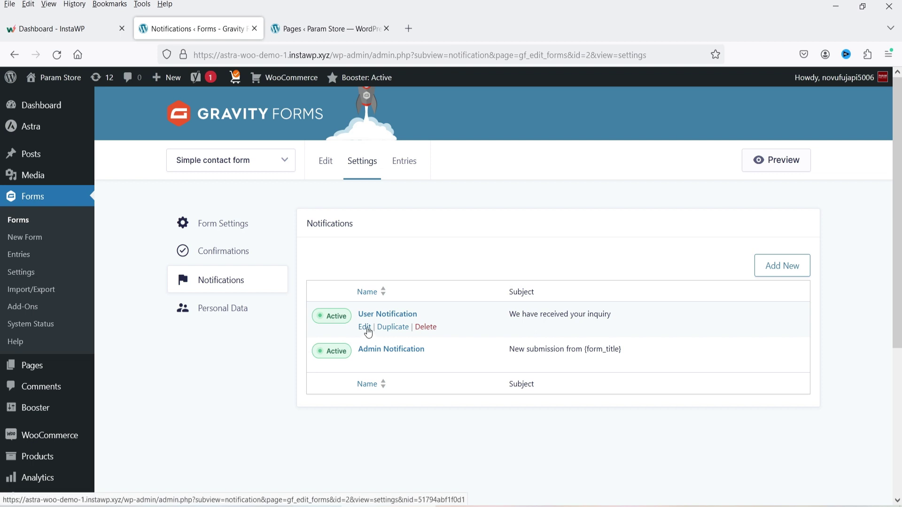
{"action": "left_click", "coordinate": [368, 332]}
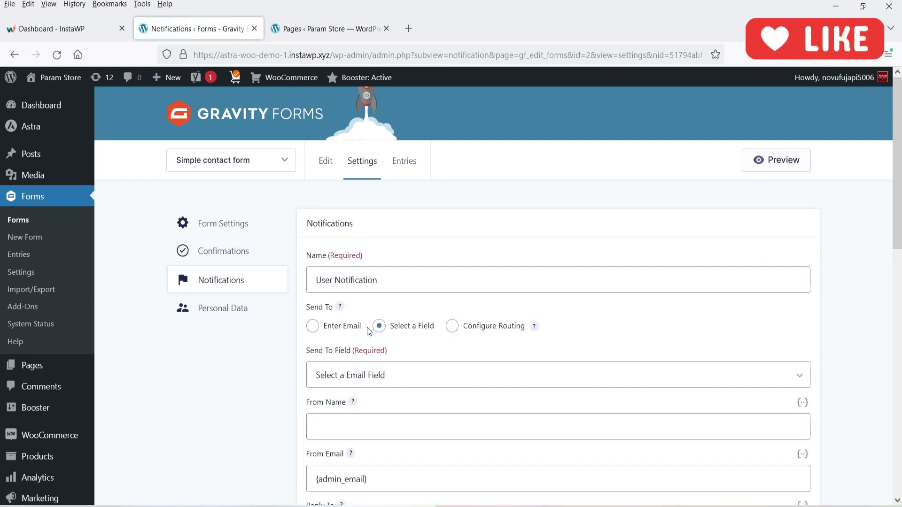
{"action": "scroll", "coordinate": [586, 298], "scroll_direction": "down", "scroll_amount": 3}
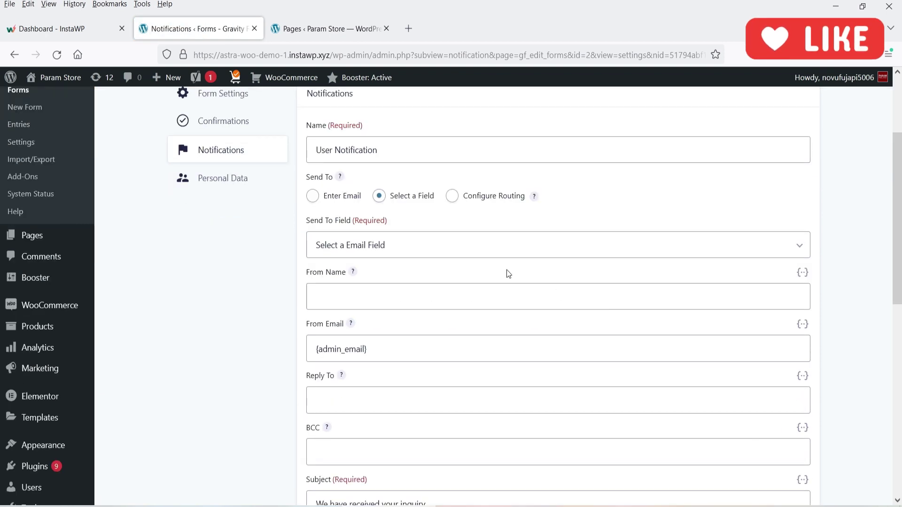
{"action": "scroll", "coordinate": [506, 274], "scroll_direction": "down", "scroll_amount": 9}
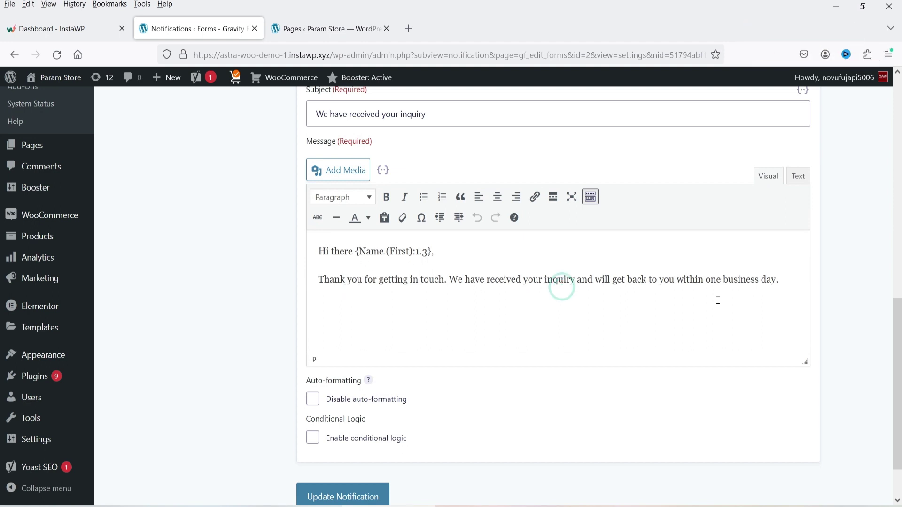
{"action": "scroll", "coordinate": [609, 268], "scroll_direction": "up", "scroll_amount": 5}
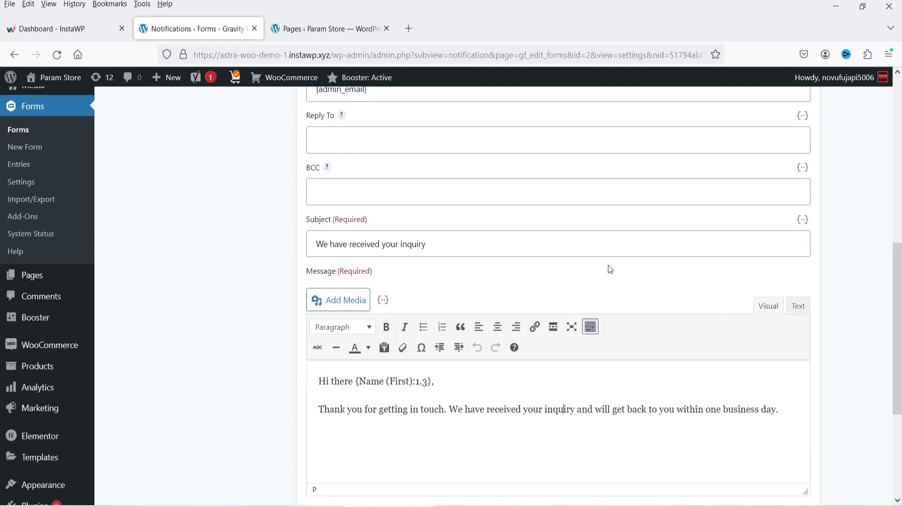
{"action": "left_click", "coordinate": [428, 376]}
{"action": "left_click_drag", "start_coordinate": [452, 375], "coordinate": [302, 374]}
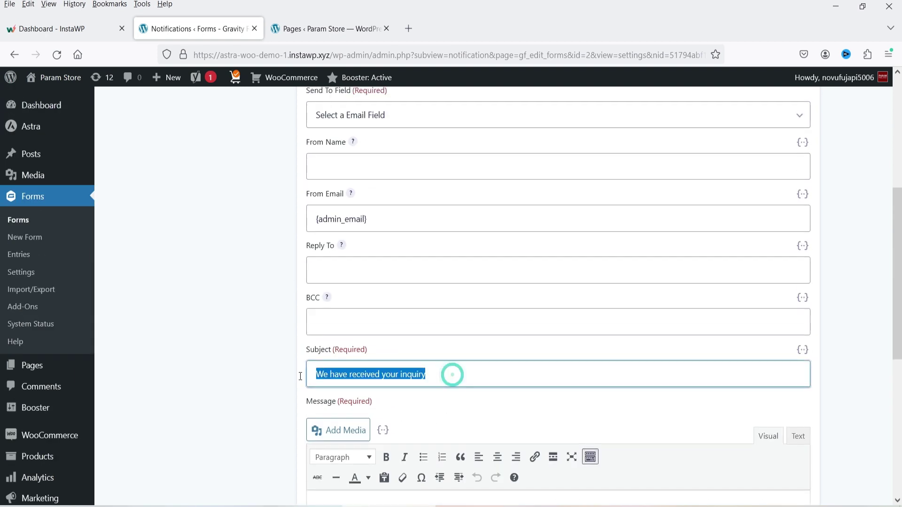
{"action": "left_click", "coordinate": [373, 374]}
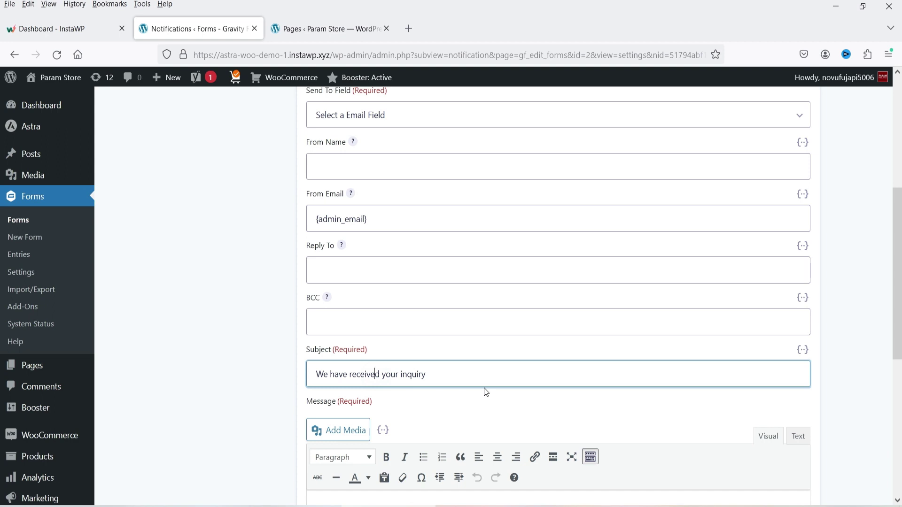
{"action": "scroll", "coordinate": [485, 393], "scroll_direction": "up", "scroll_amount": 3}
{"action": "scroll", "coordinate": [474, 379], "scroll_direction": "down", "scroll_amount": 2}
- Set the User Notification's Send To Field to the form's Email field
{"action": "left_click", "coordinate": [388, 292]}
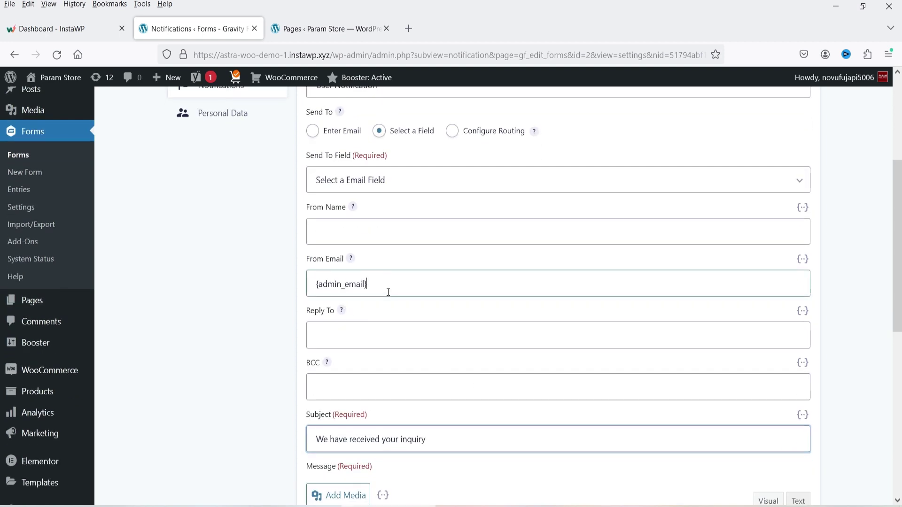
{"action": "left_click", "coordinate": [231, 293]}
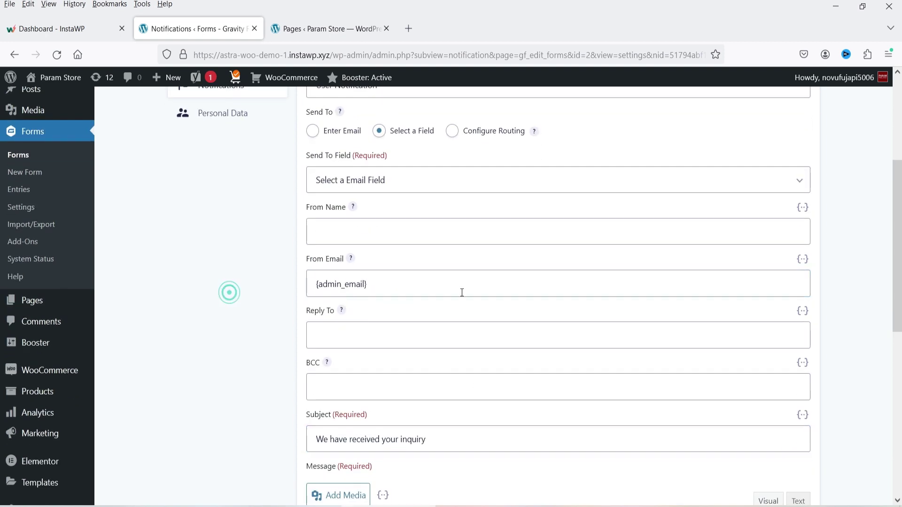
{"action": "left_click", "coordinate": [458, 285]}
{"action": "left_click", "coordinate": [258, 271]}
{"action": "left_click", "coordinate": [188, 313]}
{"action": "left_click", "coordinate": [376, 184]}
{"action": "left_click", "coordinate": [375, 227]}
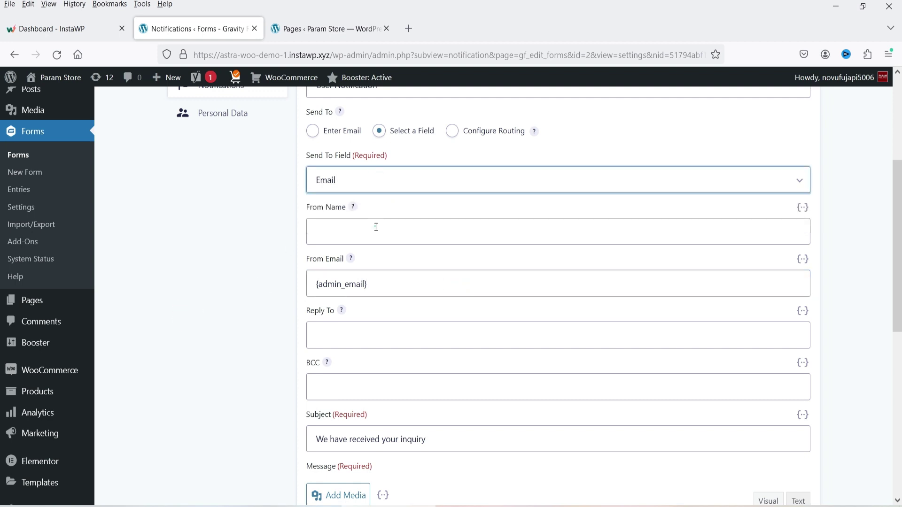
{"action": "left_click", "coordinate": [196, 221]}
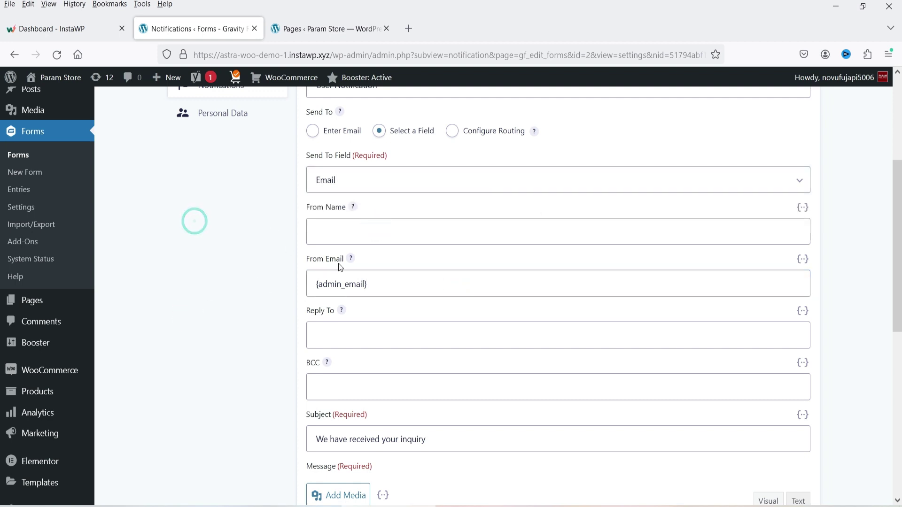
- Update the User Notification and return to the notifications list
{"action": "scroll", "coordinate": [511, 262], "scroll_direction": "down", "scroll_amount": 8}
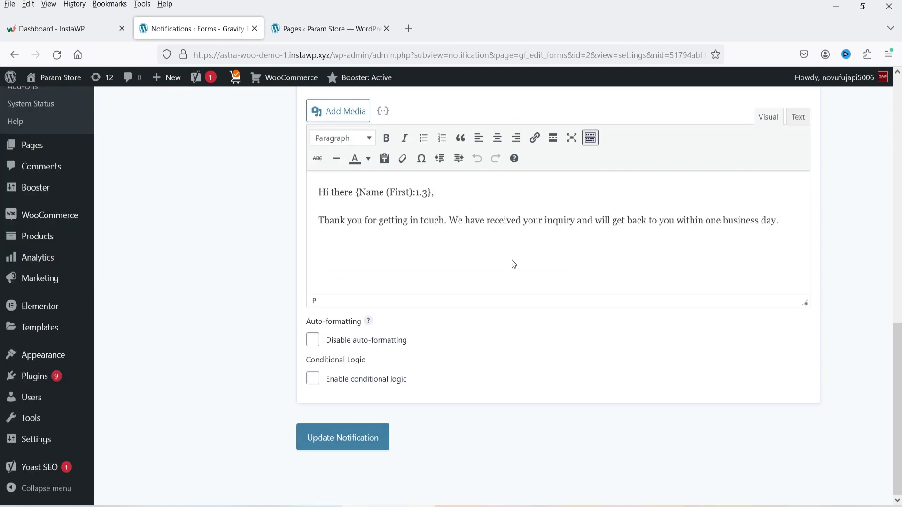
{"action": "left_click", "coordinate": [343, 444]}
{"action": "left_click", "coordinate": [236, 281]}
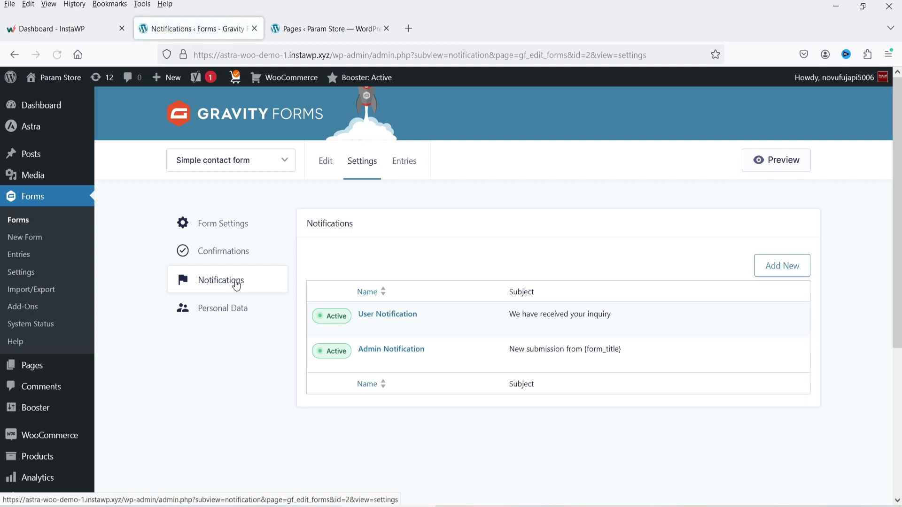
{"action": "left_click", "coordinate": [365, 363]}
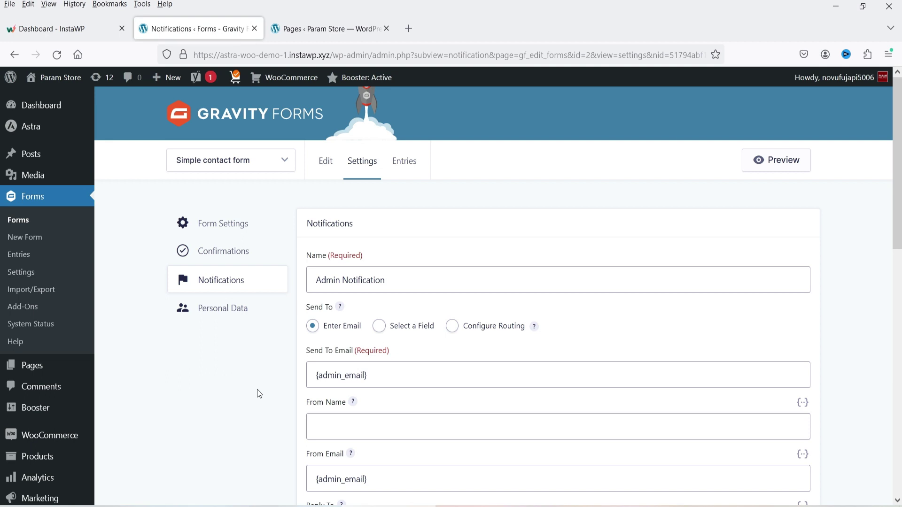
- Review the Admin Notification's recipient address and {all_fields} message body
{"action": "scroll", "coordinate": [259, 390], "scroll_direction": "down", "scroll_amount": 4}
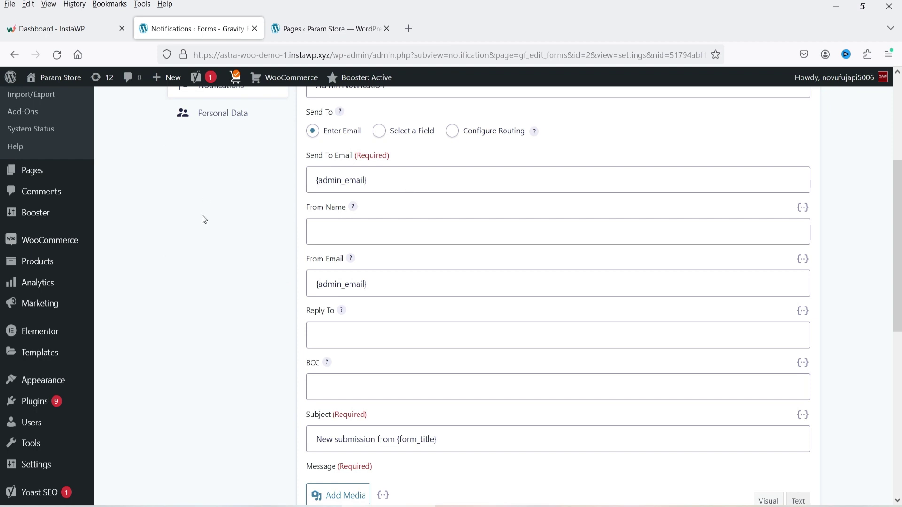
{"action": "left_click", "coordinate": [391, 170]}
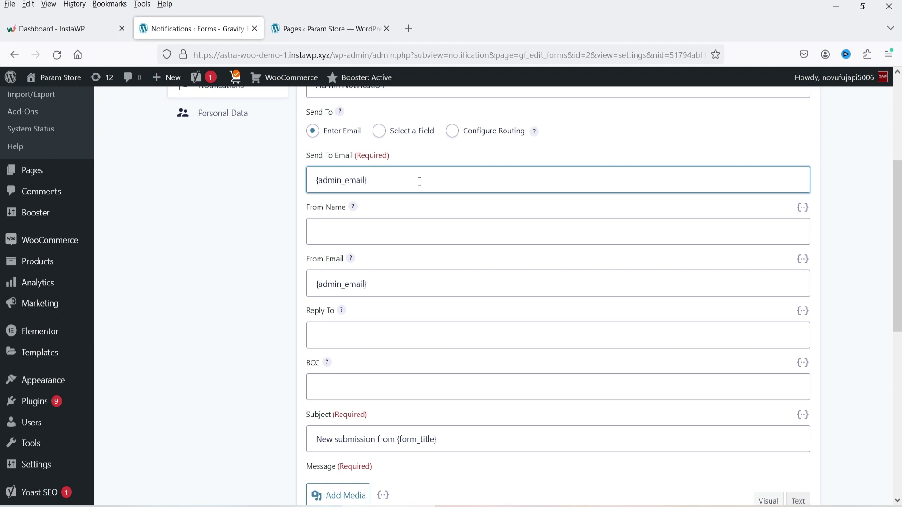
{"action": "scroll", "coordinate": [316, 190], "scroll_direction": "down", "scroll_amount": 3}
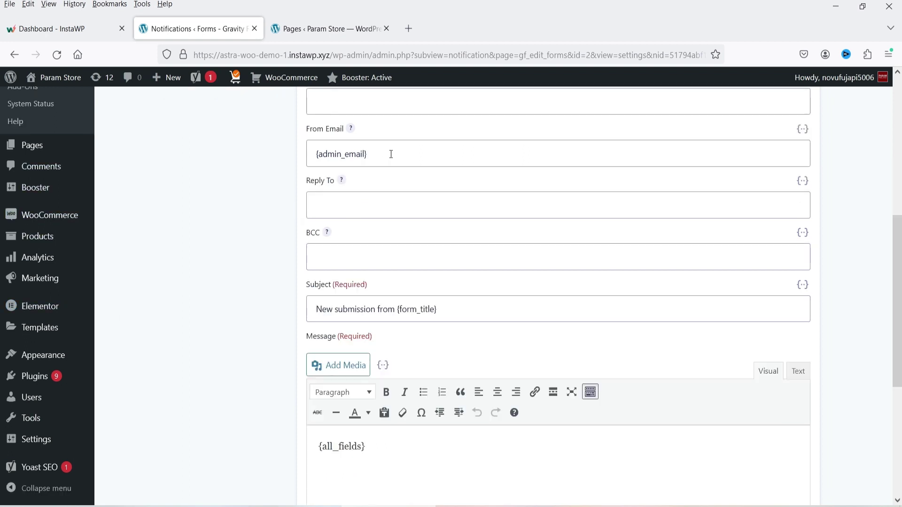
{"action": "scroll", "coordinate": [179, 218], "scroll_direction": "down", "scroll_amount": 4}
{"action": "left_click_drag", "start_coordinate": [438, 256], "coordinate": [259, 254]}
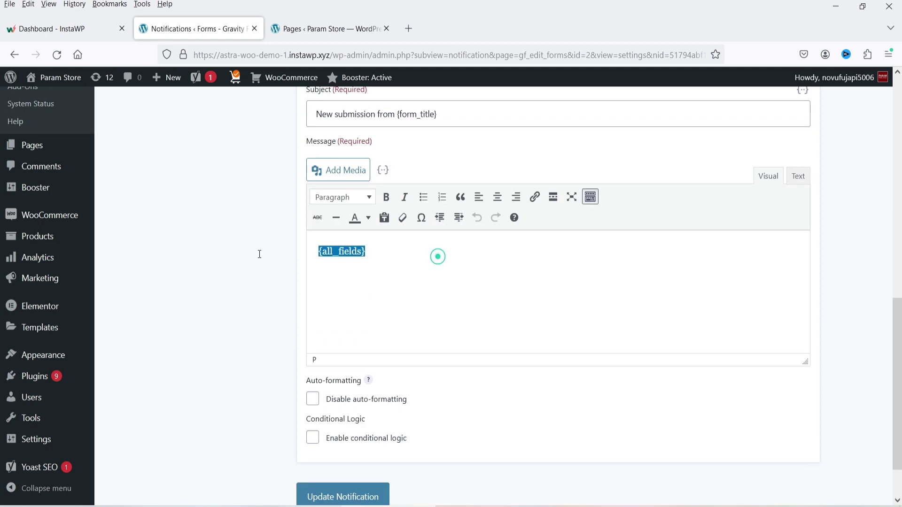
{"action": "left_click", "coordinate": [487, 263]}
{"action": "left_click_drag", "start_coordinate": [461, 262], "coordinate": [280, 255]}
{"action": "left_click", "coordinate": [334, 122]}
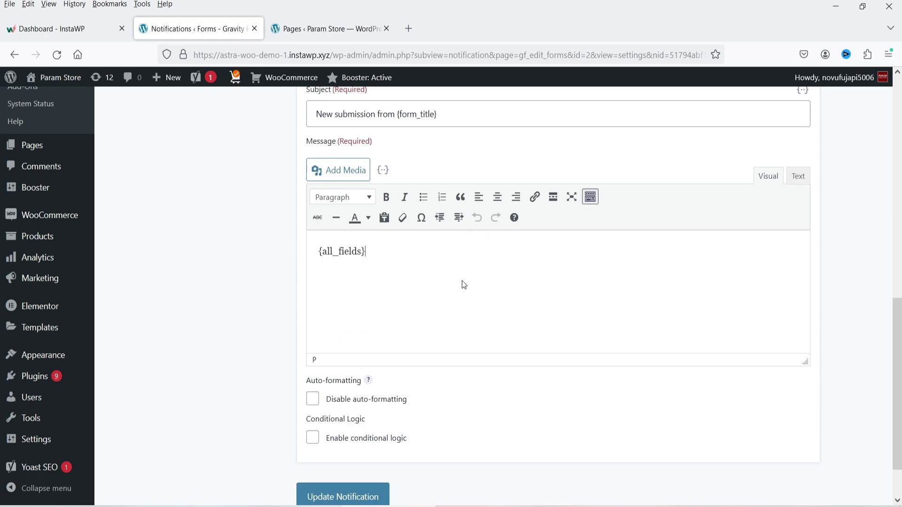
- Check the {form_title} subject, save the notification unchanged, and open Personal Data
{"action": "double_click", "coordinate": [397, 115]}
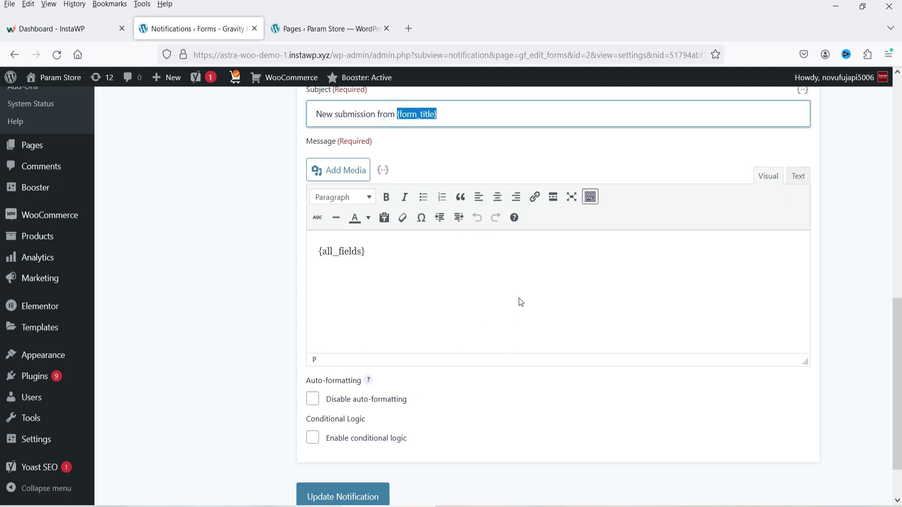
{"action": "key", "text": "Return"}
{"action": "left_click", "coordinate": [229, 310]}
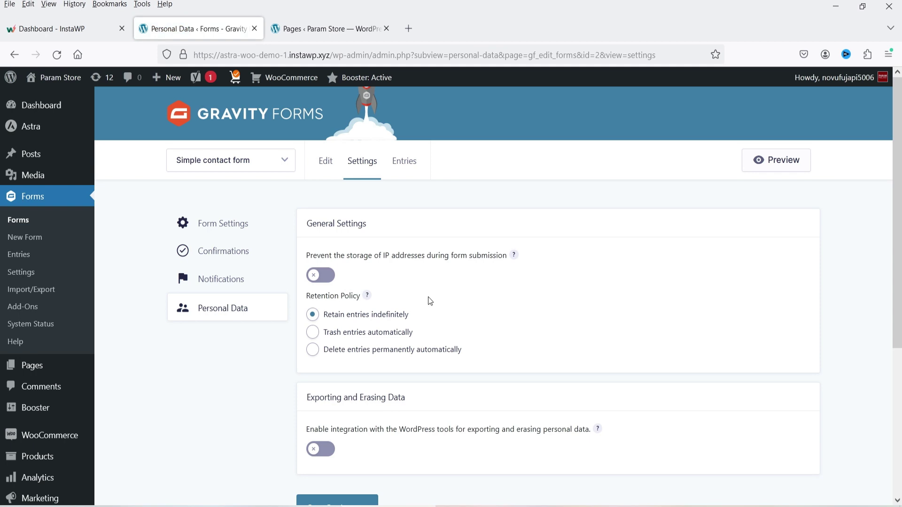
- Go back to the Forms list and open Simple contact form in the editor
{"action": "scroll", "coordinate": [506, 232], "scroll_direction": "down", "scroll_amount": 2}
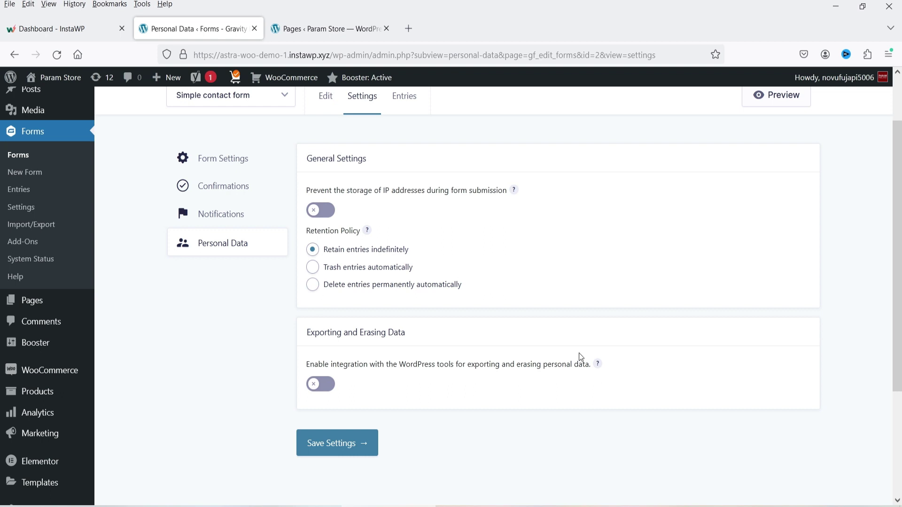
{"action": "scroll", "coordinate": [579, 354], "scroll_direction": "up", "scroll_amount": 2}
{"action": "left_click", "coordinate": [28, 225]}
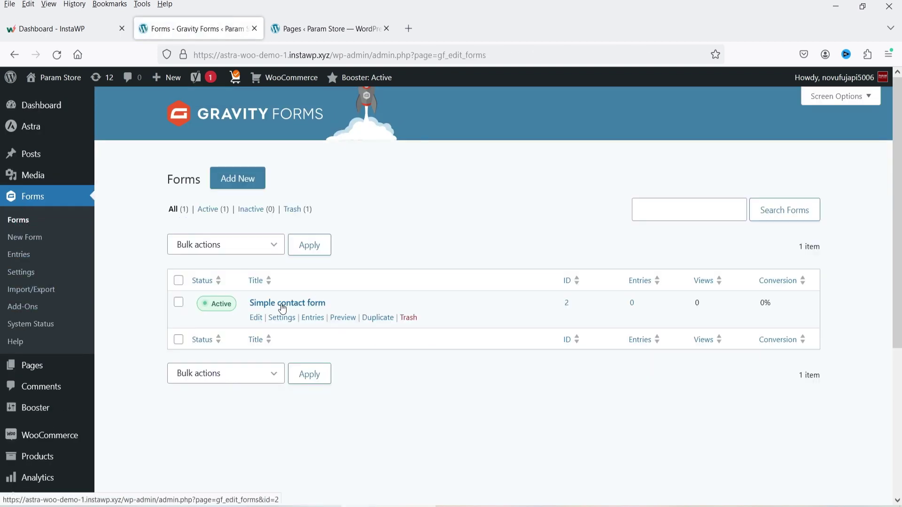
{"action": "left_click", "coordinate": [256, 318]}
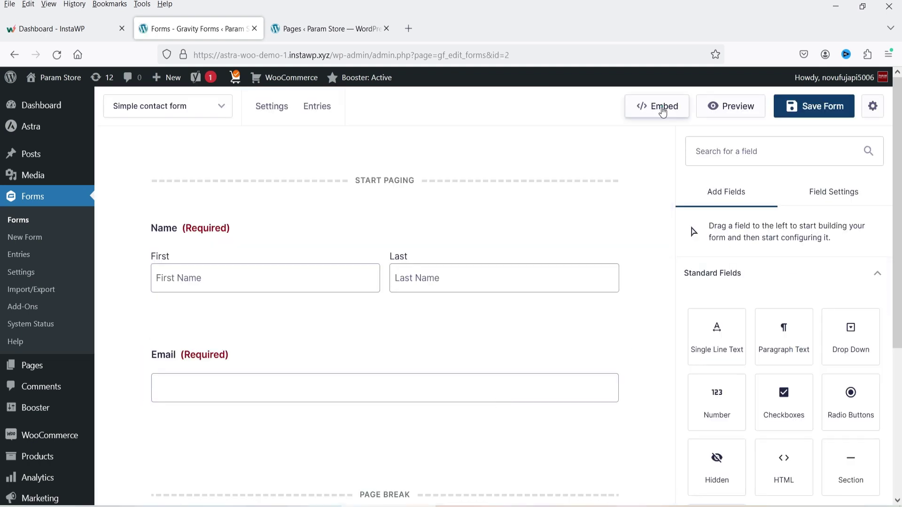
- View the embed options for Form ID 2, then switch to the Pages tab
{"action": "left_click", "coordinate": [663, 112]}
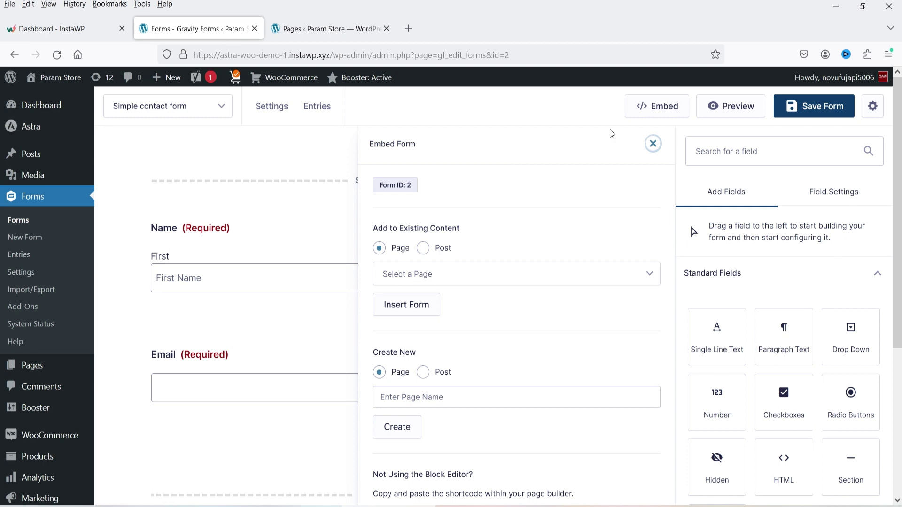
{"action": "scroll", "coordinate": [548, 289], "scroll_direction": "down", "scroll_amount": 1}
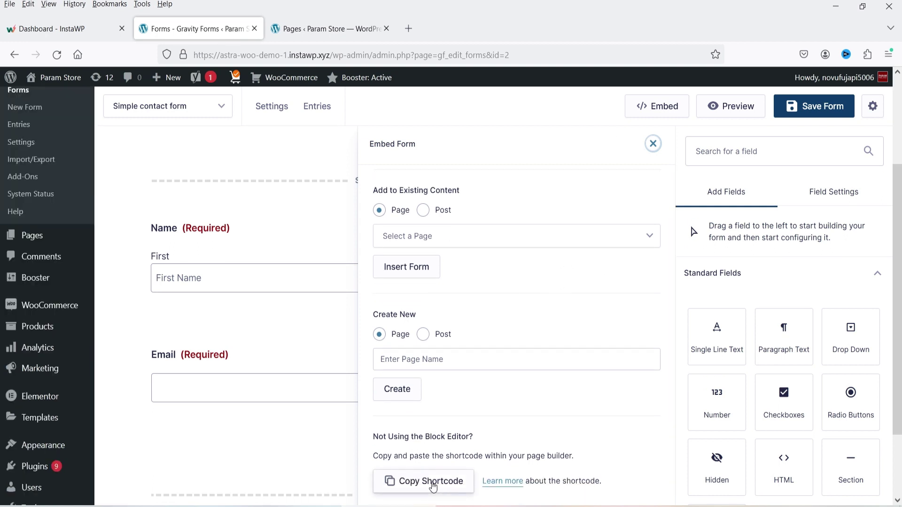
{"action": "scroll", "coordinate": [483, 344], "scroll_direction": "up", "scroll_amount": 2}
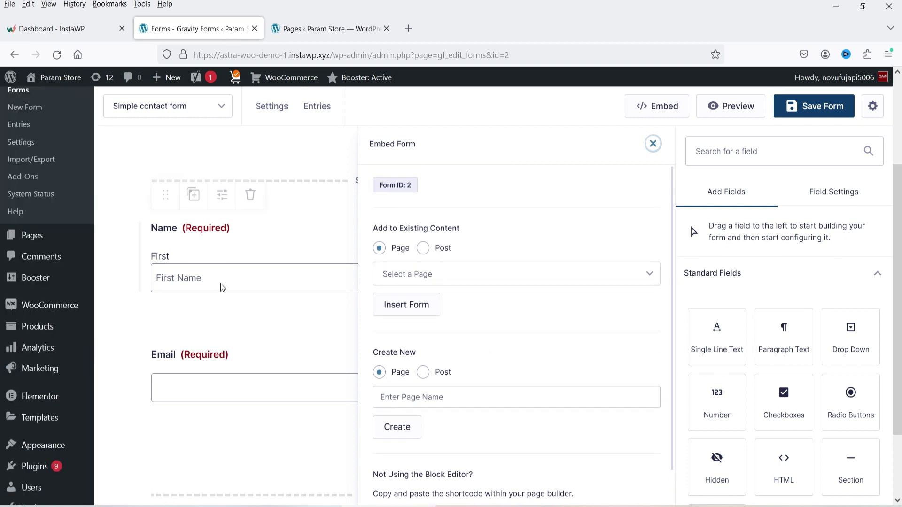
{"action": "scroll", "coordinate": [281, 244], "scroll_direction": "up", "scroll_amount": 3}
{"action": "key", "text": "ctrl+Tab"}
{"action": "scroll", "coordinate": [653, 226], "scroll_direction": "up", "scroll_amount": 3}
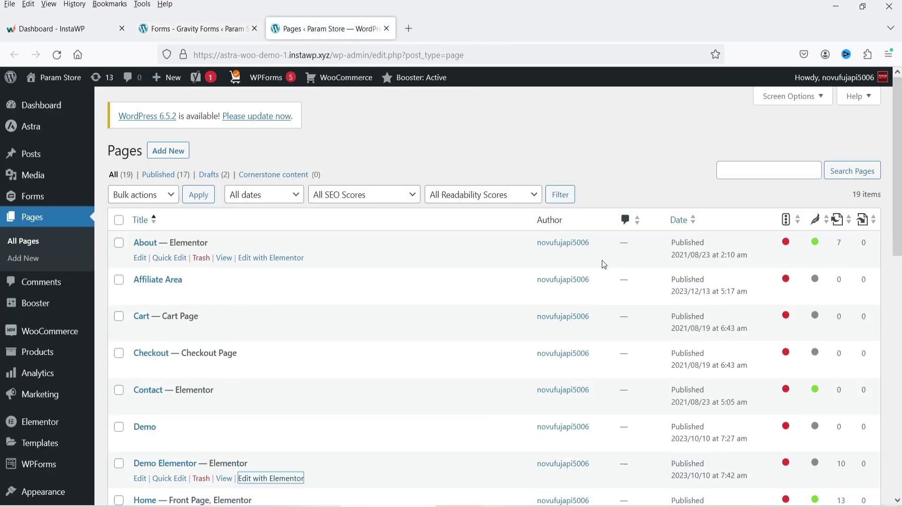
- Open the Demo page's editor in a new browser tab and switch to it
{"action": "scroll", "coordinate": [583, 251], "scroll_direction": "down", "scroll_amount": 3}
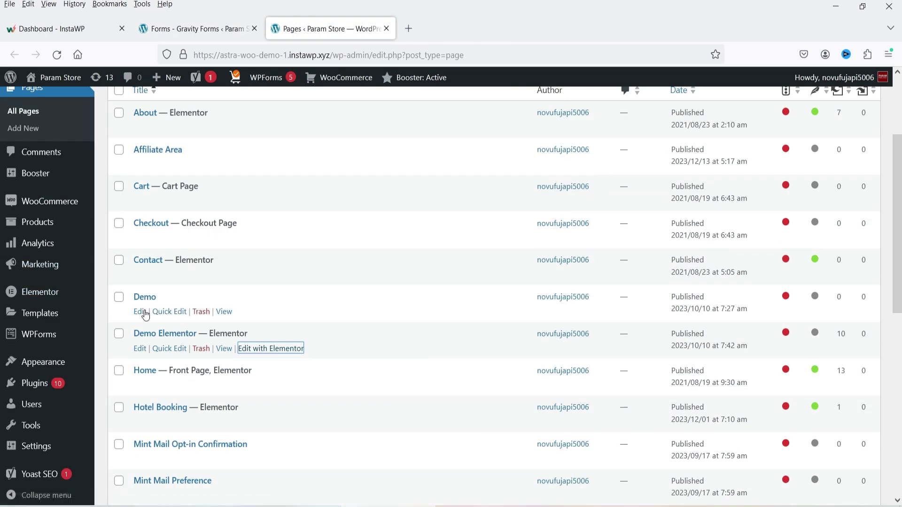
{"action": "right_click", "coordinate": [140, 312]}
{"action": "left_click", "coordinate": [199, 101]}
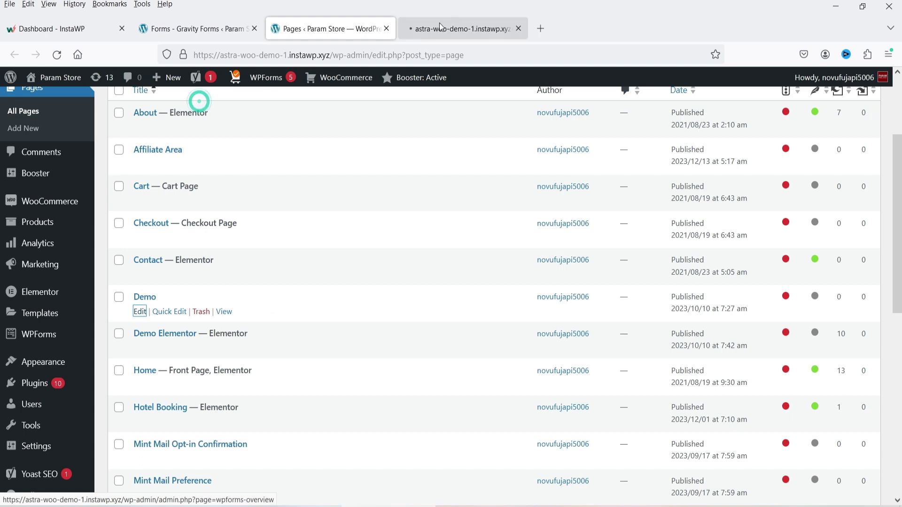
{"action": "left_click", "coordinate": [439, 27]}
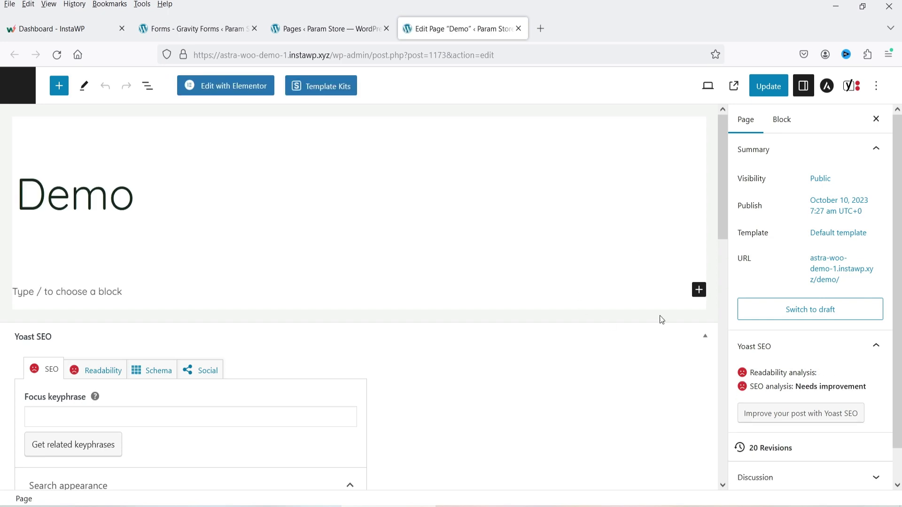
- Insert a Gravity Forms block set to Simple contact form and update the Demo page
{"action": "left_click", "coordinate": [699, 290]}
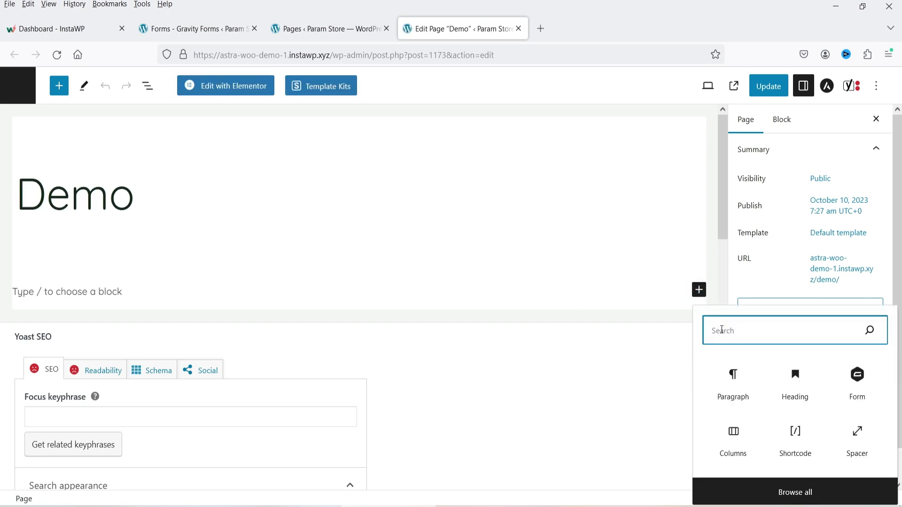
{"action": "type", "text": "form"}
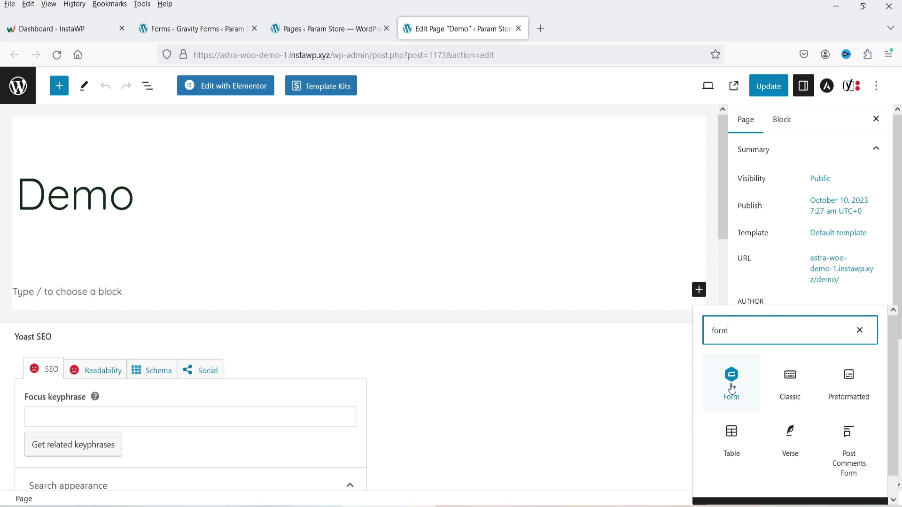
{"action": "left_click", "coordinate": [732, 386]}
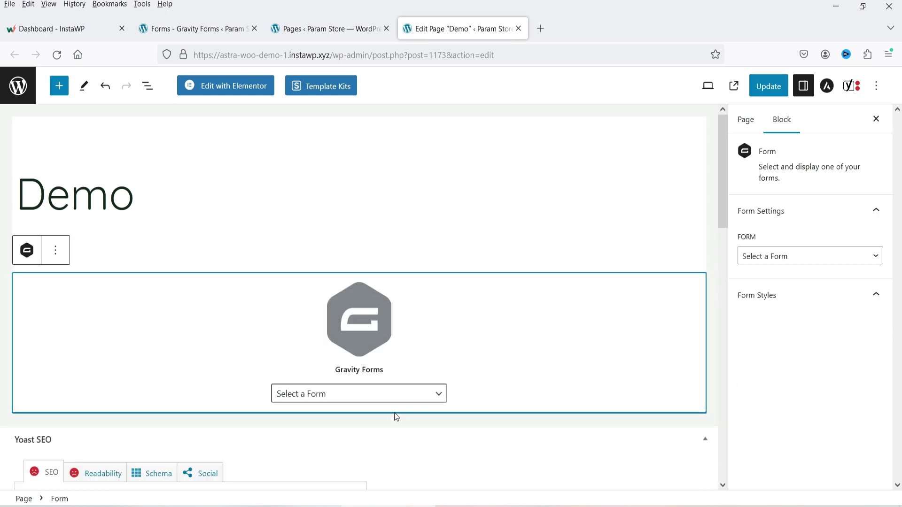
{"action": "left_click", "coordinate": [386, 396]}
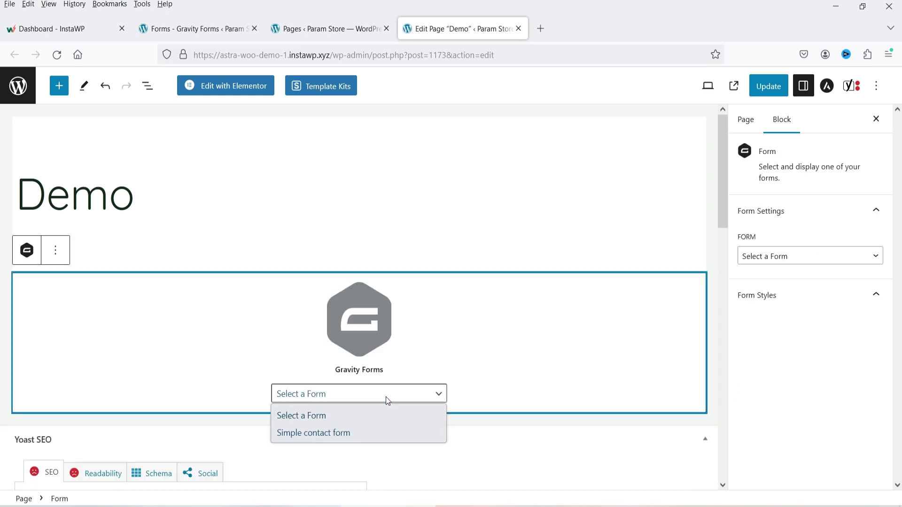
{"action": "left_click", "coordinate": [349, 436]}
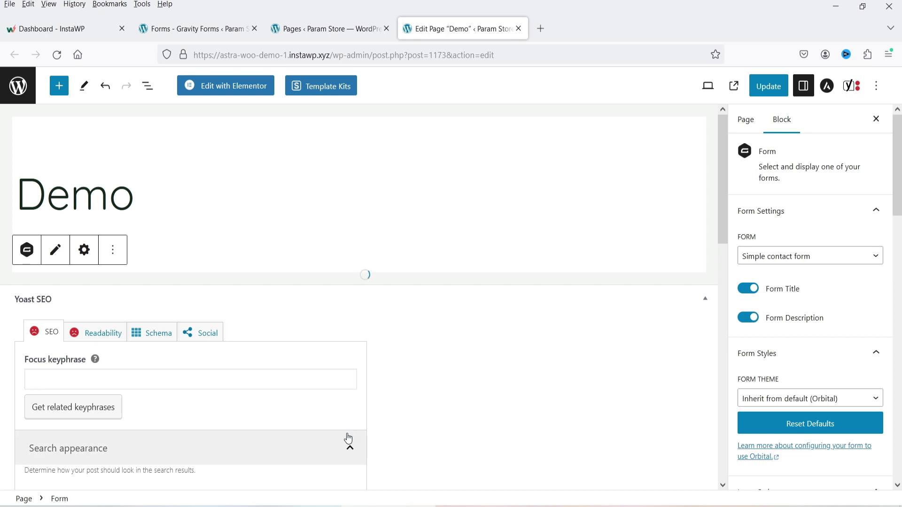
{"action": "scroll", "coordinate": [135, 270], "scroll_direction": "down", "scroll_amount": 3}
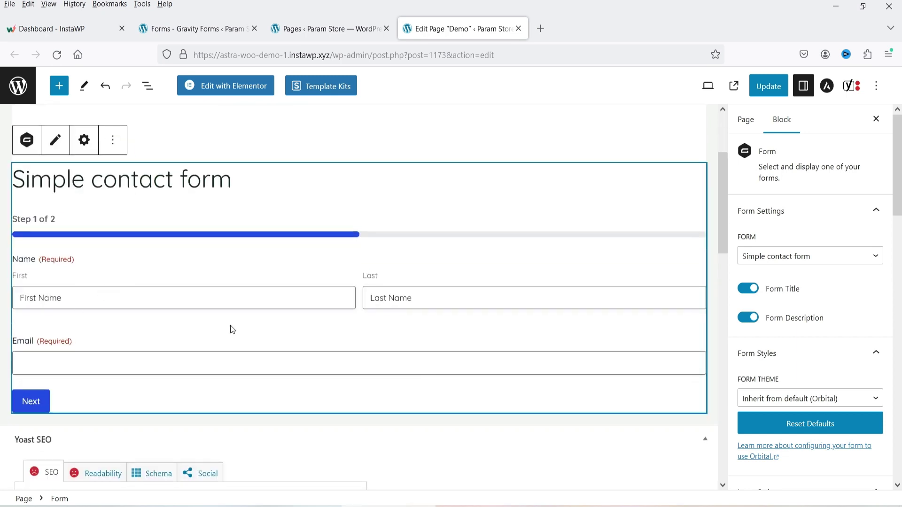
{"action": "left_click", "coordinate": [768, 86]}
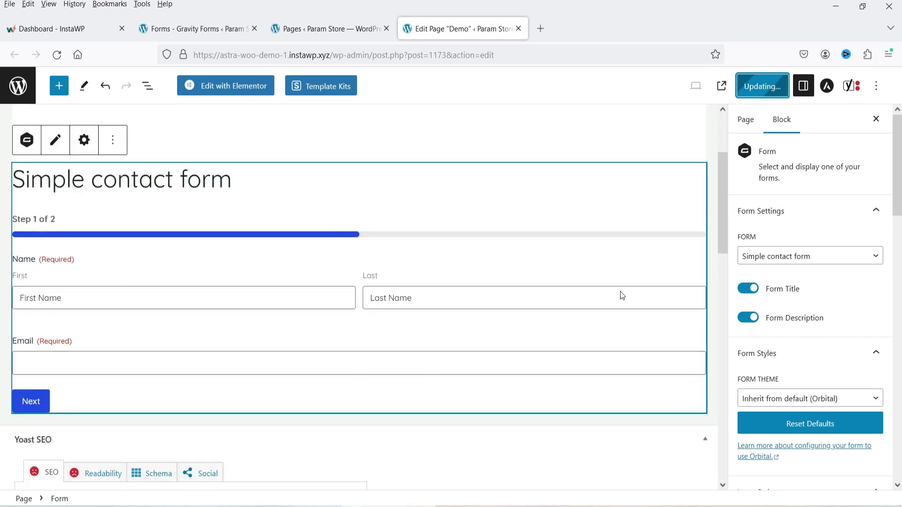
- View the Demo page and fill the form's first step with a name and email
{"action": "left_click", "coordinate": [108, 470]}
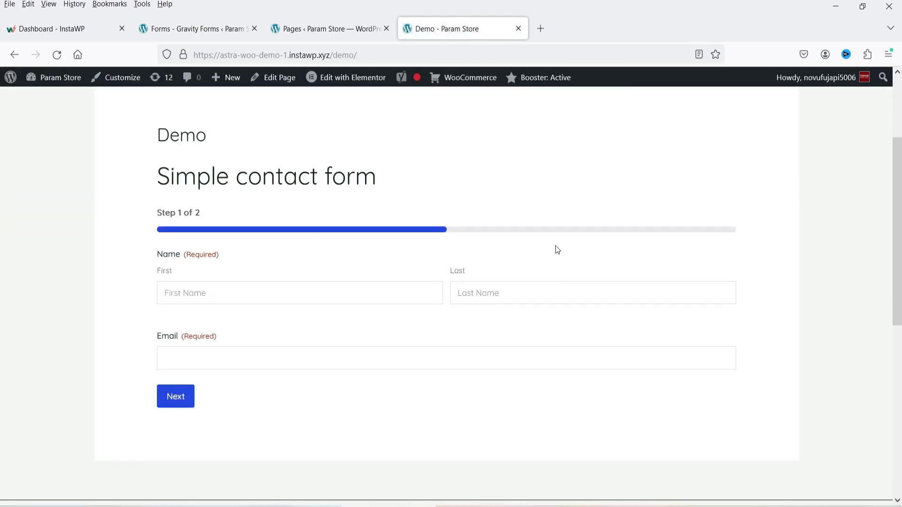
{"action": "scroll", "coordinate": [252, 189], "scroll_direction": "up", "scroll_amount": 3}
{"action": "scroll", "coordinate": [378, 269], "scroll_direction": "down", "scroll_amount": 3}
{"action": "left_click", "coordinate": [213, 294]}
{"action": "type", "text": "jim"}
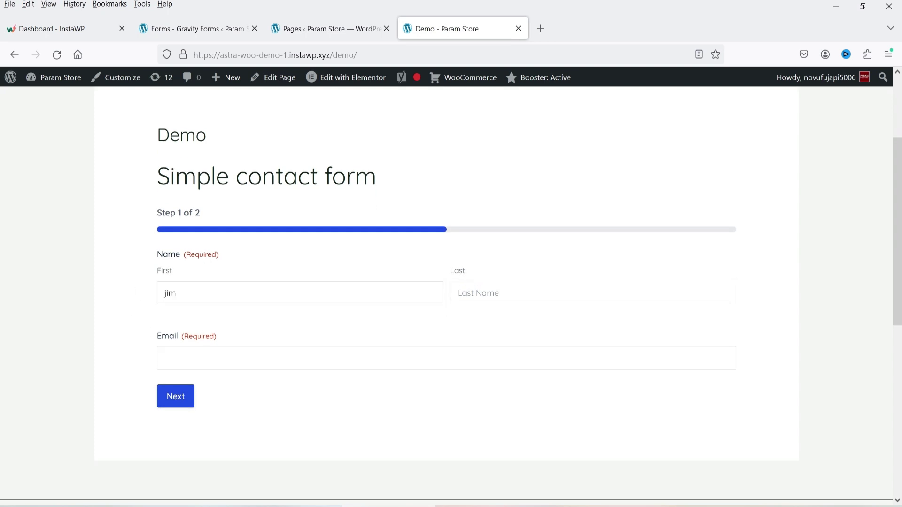
{"action": "key", "text": "Tab"}
{"action": "type", "text": "w"}
{"action": "key", "text": "Tab"}
{"action": "type", "text": "jim"}
{"action": "left_click", "coordinate": [204, 377]}
{"action": "left_click", "coordinate": [188, 402]}
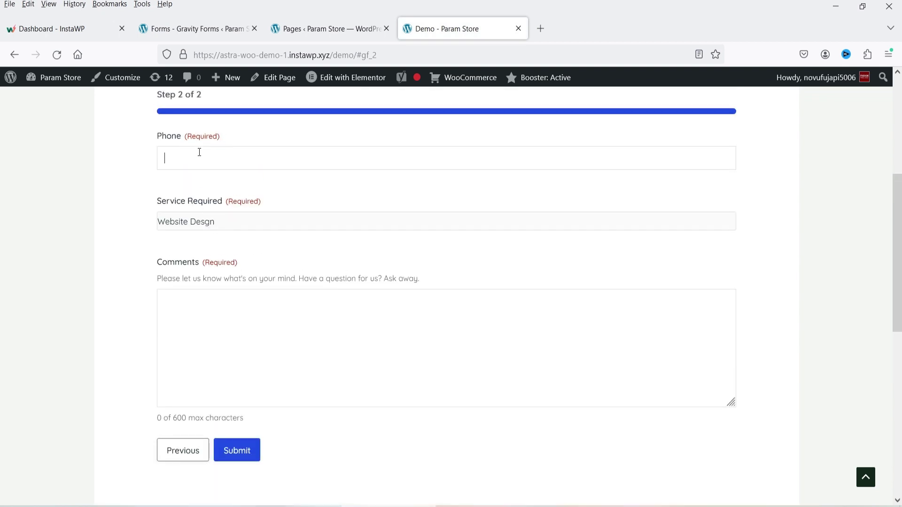
- Enter a phone number, choose Ecommerce website, comment 'Testing the for', and submit
{"action": "left_click", "coordinate": [199, 151]}
{"action": "left_click", "coordinate": [240, 221]}
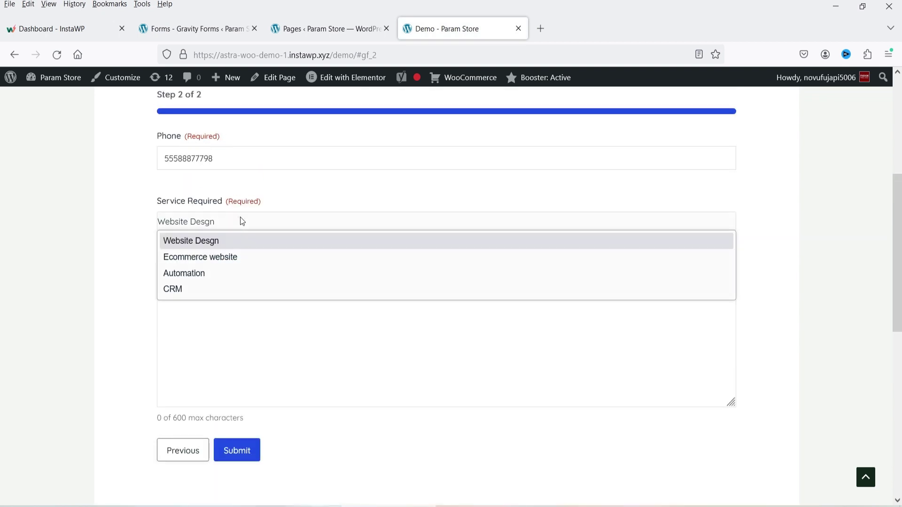
{"action": "left_click", "coordinate": [242, 256]}
{"action": "left_click", "coordinate": [313, 362]}
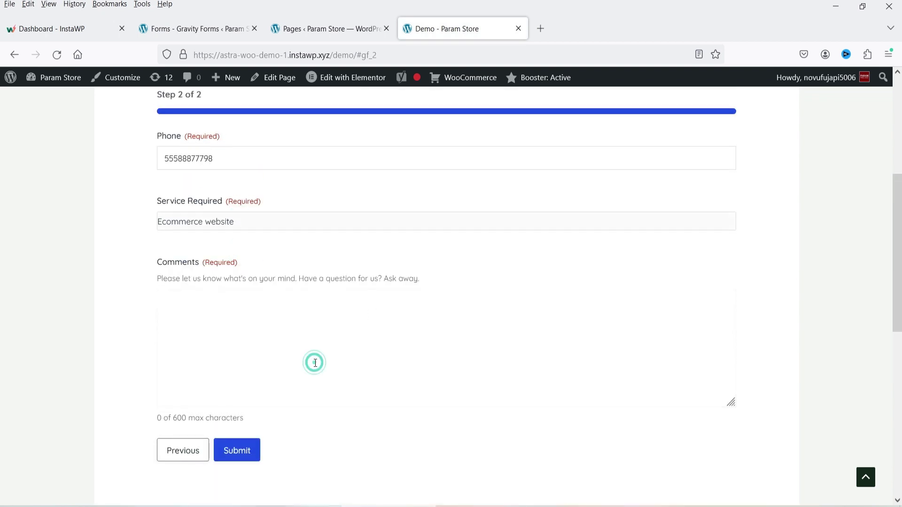
{"action": "type", "text": "Testing t"}
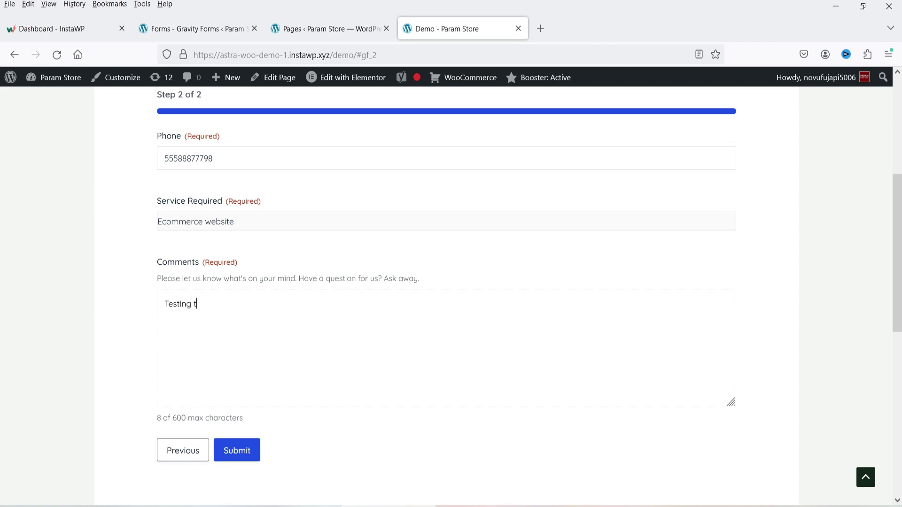
{"action": "type", "text": "he form"}
{"action": "left_click", "coordinate": [235, 452]}
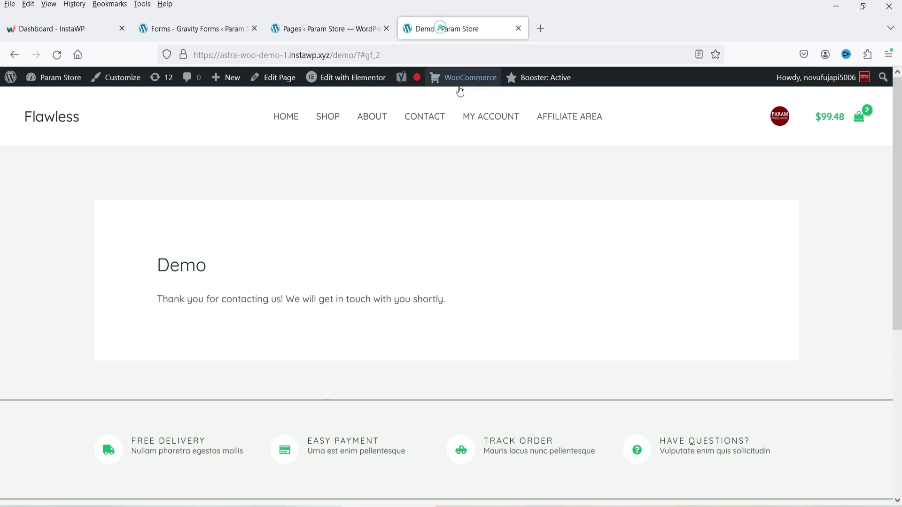
{"action": "left_click", "coordinate": [324, 28]}
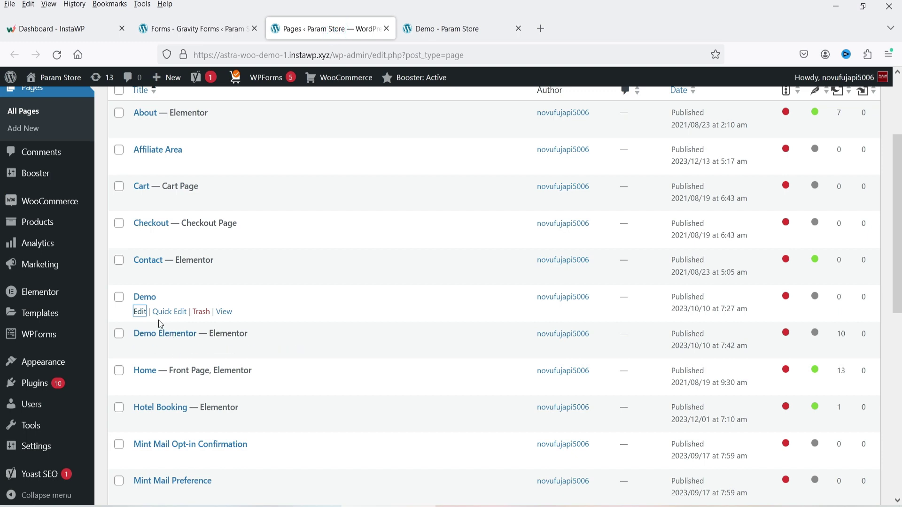
- Open Demo Elementor in Elementor in a new tab and add a Shortcode widget
{"action": "left_click", "coordinate": [276, 353]}
{"action": "right_click", "coordinate": [276, 353]}
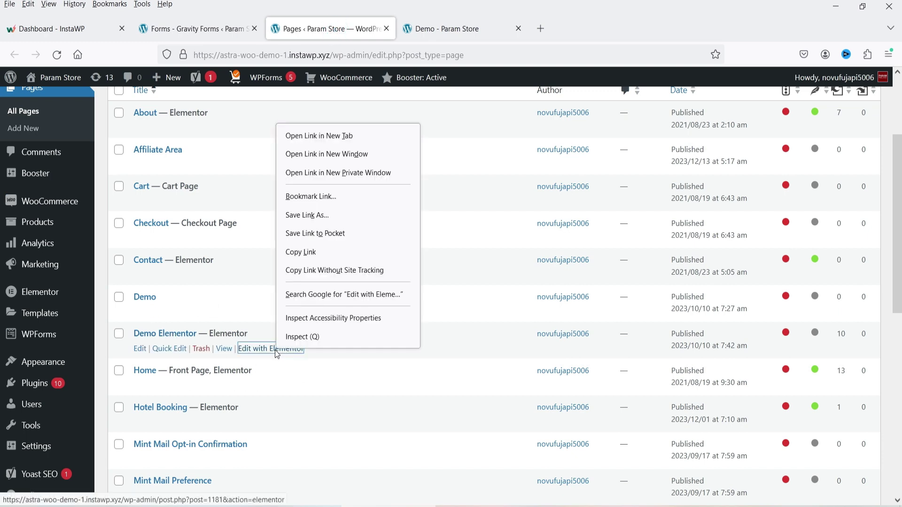
{"action": "left_click", "coordinate": [348, 139]}
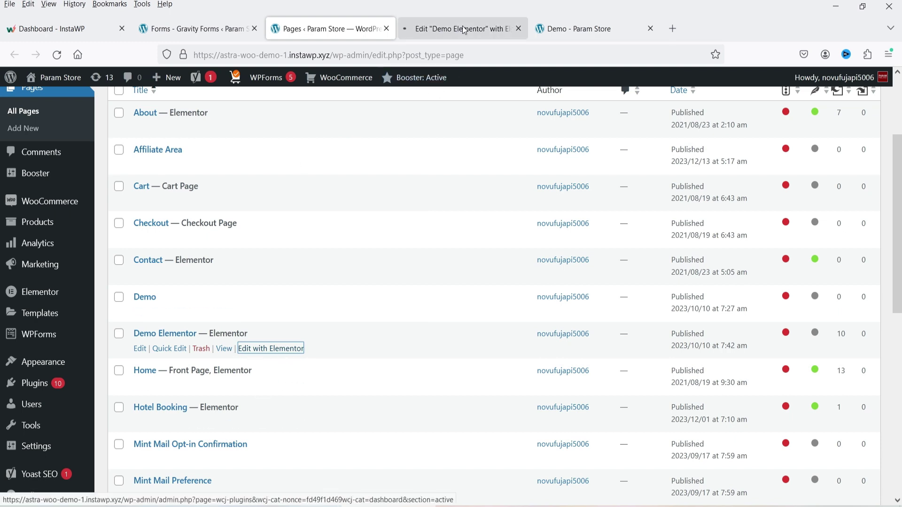
{"action": "key", "text": "ctrl+Tab"}
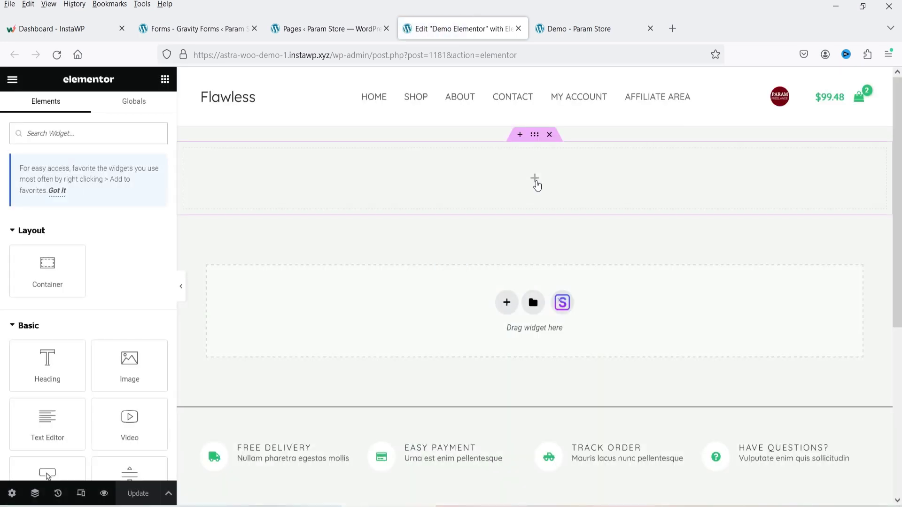
{"action": "left_click", "coordinate": [82, 134]}
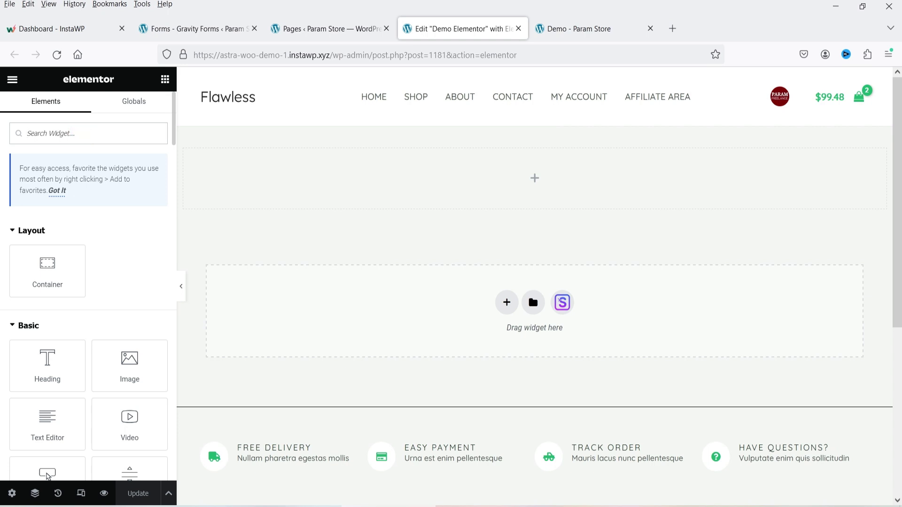
{"action": "type", "text": "short"}
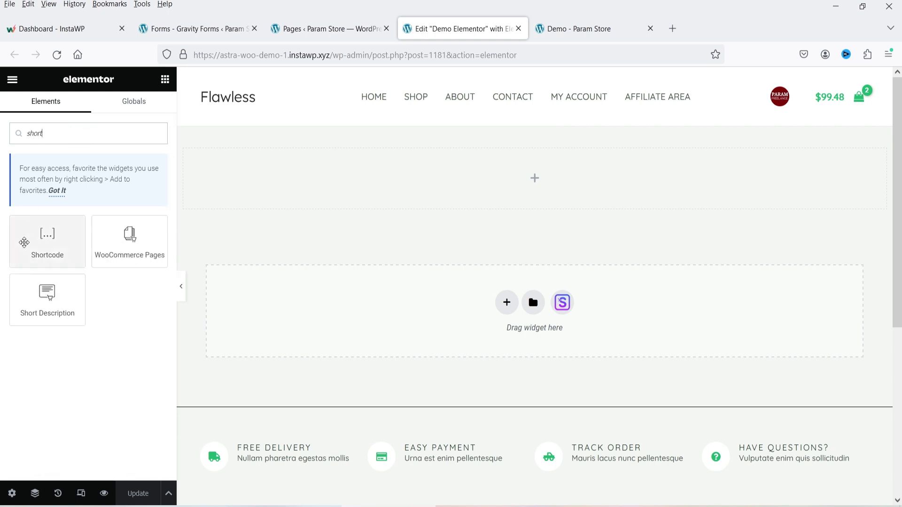
{"action": "left_click_drag", "start_coordinate": [21, 237], "coordinate": [465, 245]}
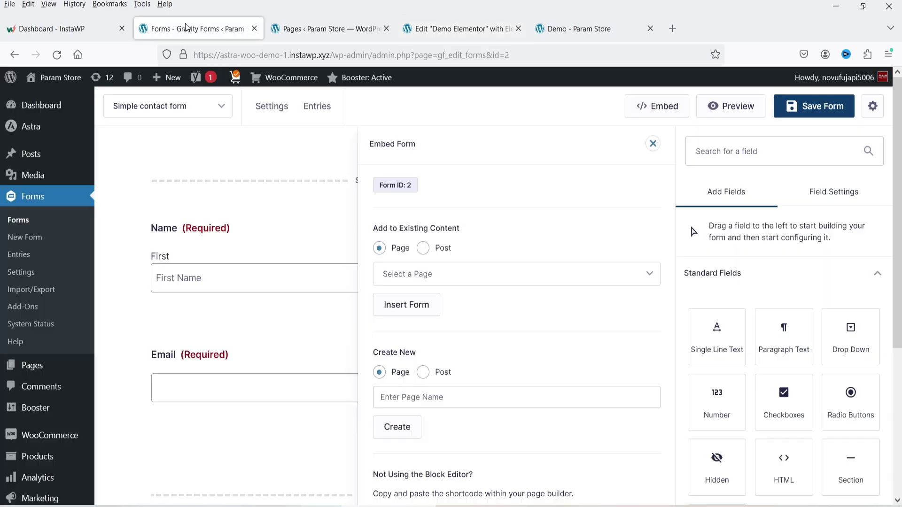
- Paste the shortcode [gravityform id="2" title="true"] into the widget and update the page
{"action": "left_click", "coordinate": [183, 27]}
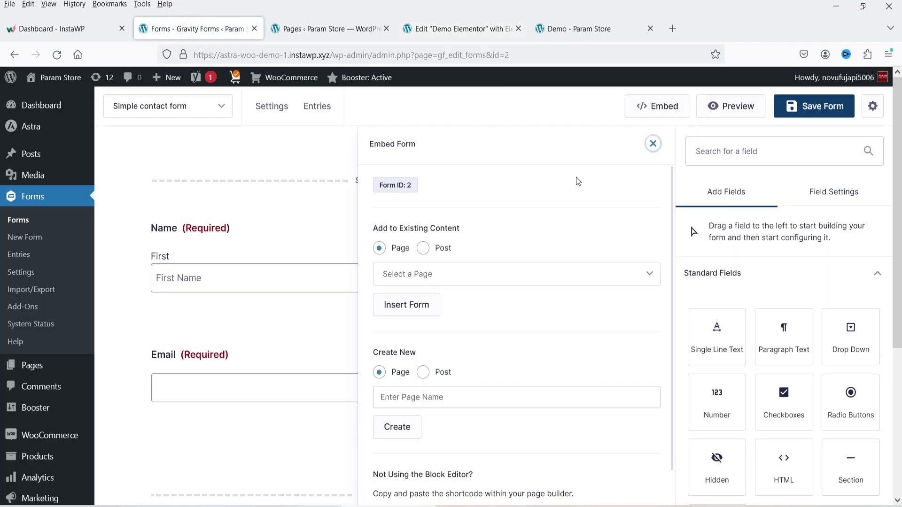
{"action": "left_click", "coordinate": [660, 111]}
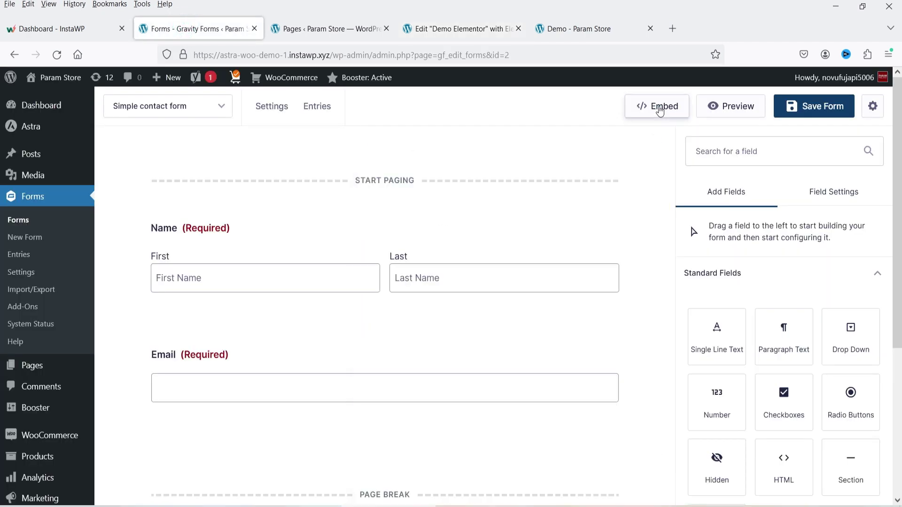
{"action": "left_click", "coordinate": [660, 111]}
{"action": "scroll", "coordinate": [503, 306], "scroll_direction": "down", "scroll_amount": 1}
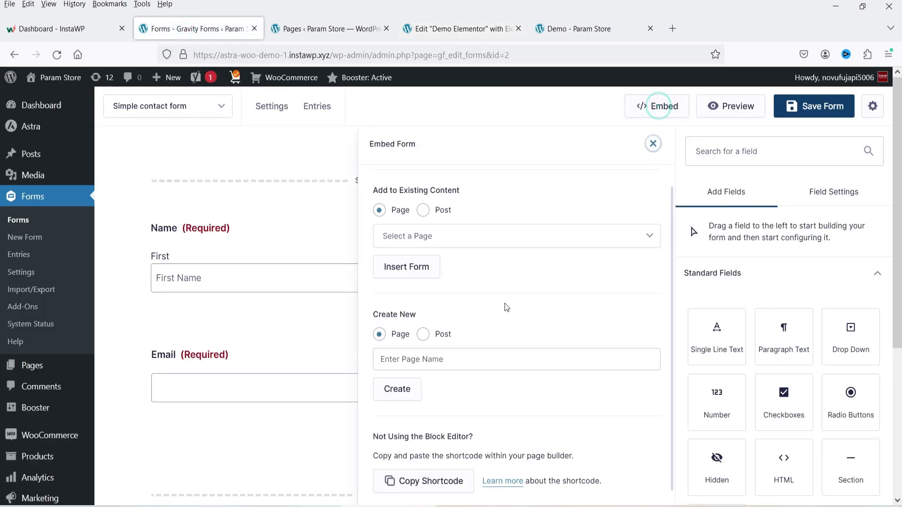
{"action": "left_click", "coordinate": [415, 481]}
{"action": "left_click", "coordinate": [464, 27]}
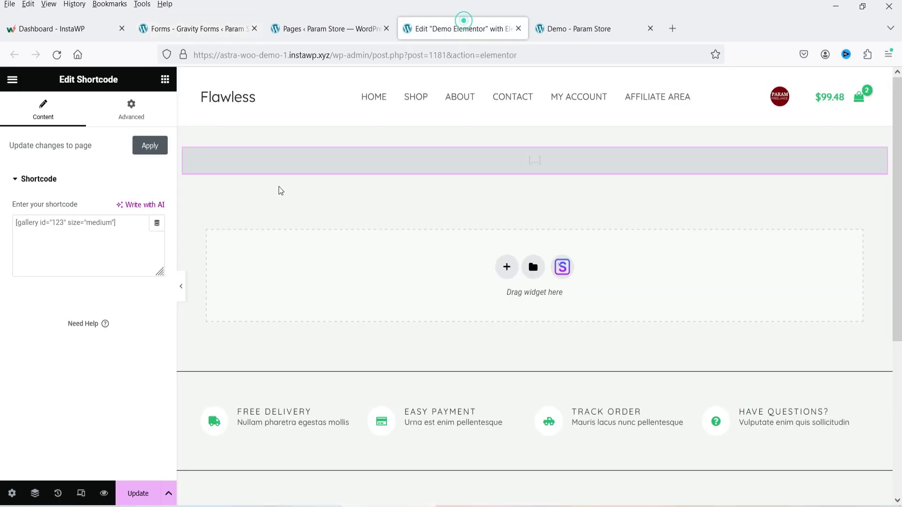
{"action": "left_click", "coordinate": [100, 233]}
{"action": "key", "text": "ctrl+v"}
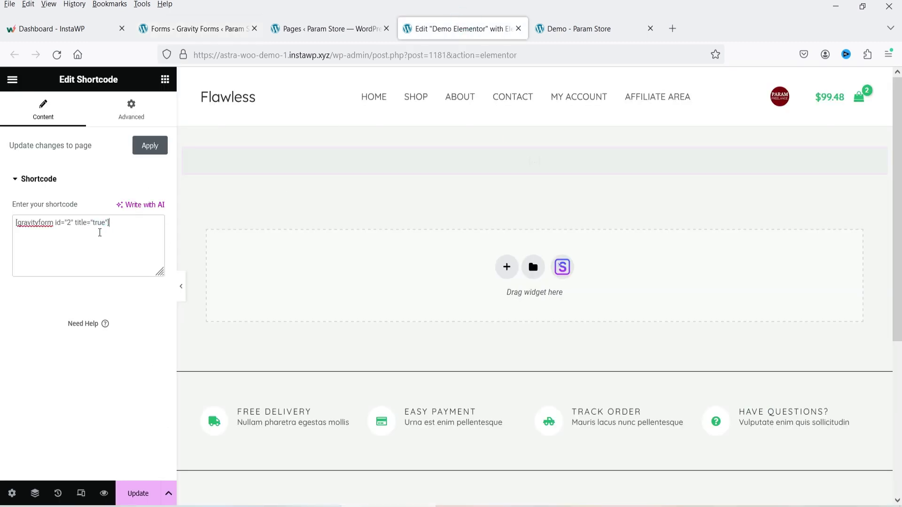
{"action": "left_click", "coordinate": [130, 494]}
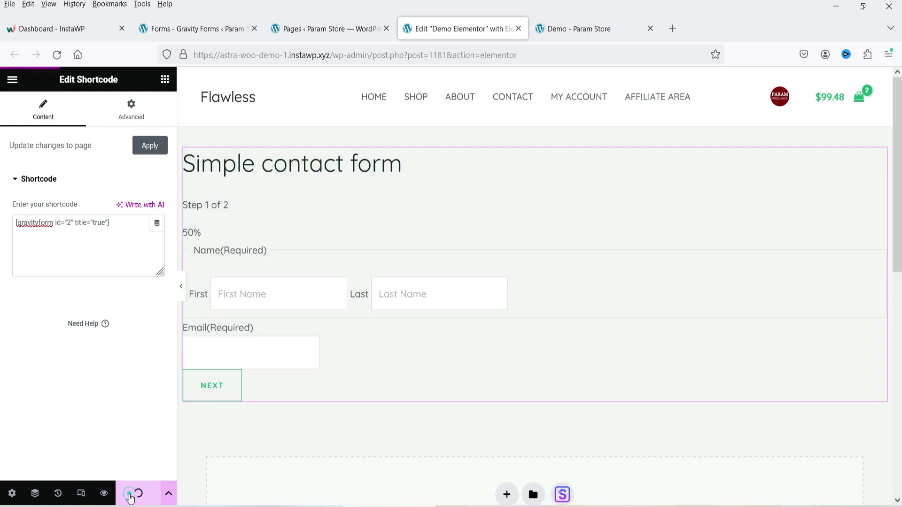
- View the published Demo Elementor page, then show the Basic $59, Pro $159 and Elite $259 plans
{"action": "left_click", "coordinate": [12, 79]}
{"action": "left_click", "coordinate": [57, 348]}
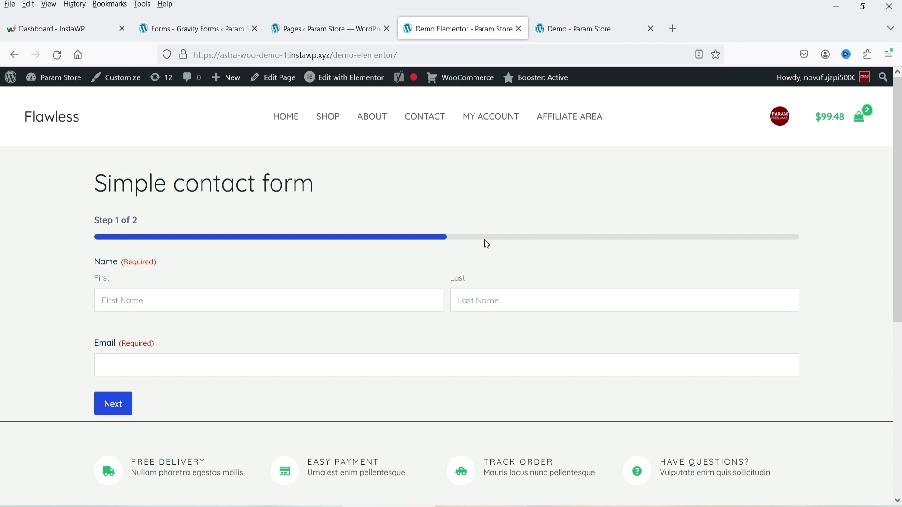
{"action": "key", "text": "ctrl+2"}
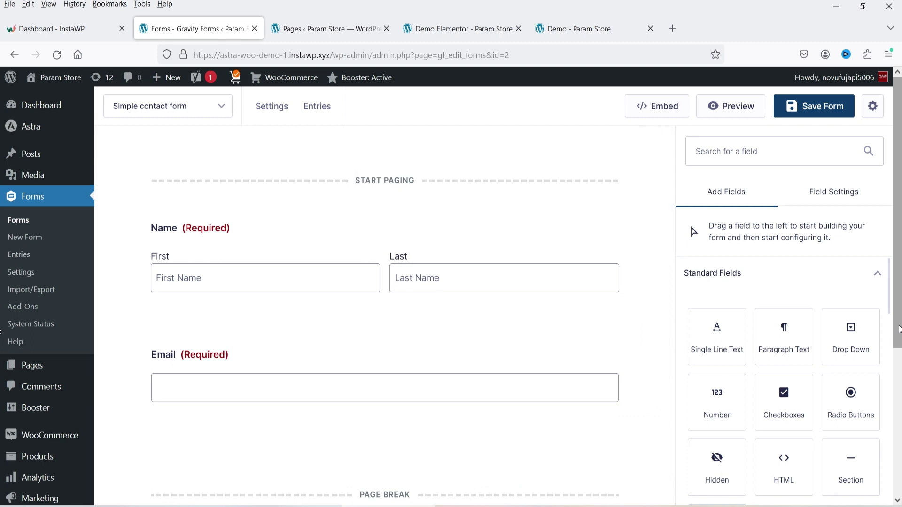
{"action": "scroll", "coordinate": [850, 284], "scroll_direction": "down", "scroll_amount": 5}
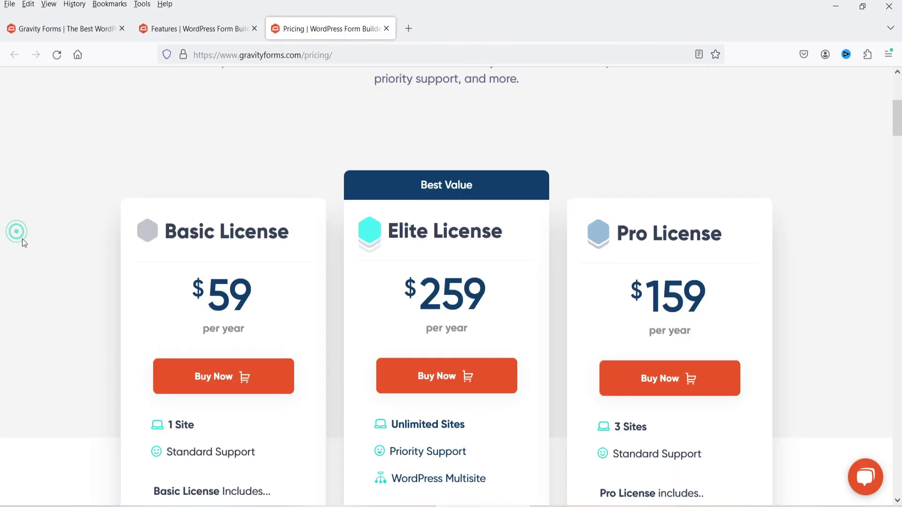
{"action": "scroll", "coordinate": [21, 239], "scroll_direction": "down", "scroll_amount": 3}
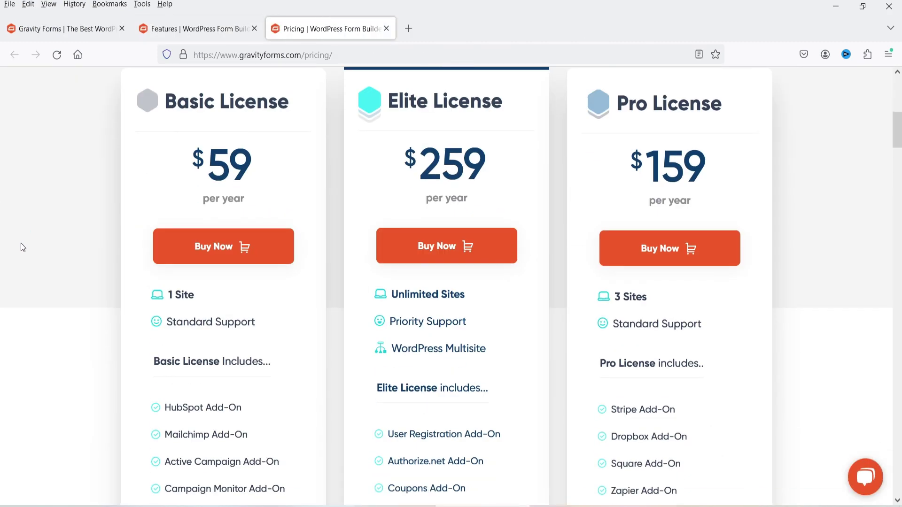
{"action": "scroll", "coordinate": [21, 244], "scroll_direction": "down", "scroll_amount": 4}
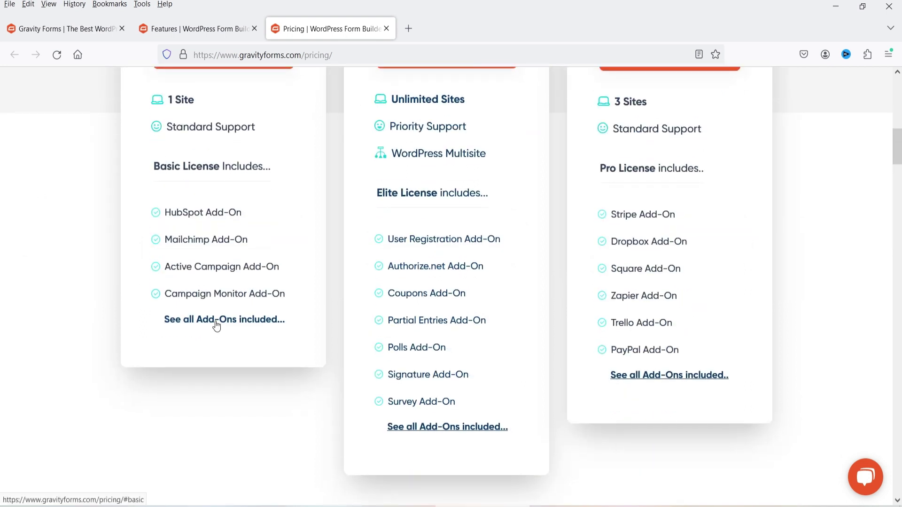
{"action": "scroll", "coordinate": [125, 195], "scroll_direction": "up", "scroll_amount": 3}
{"action": "scroll", "coordinate": [705, 192], "scroll_direction": "up", "scroll_amount": 3}
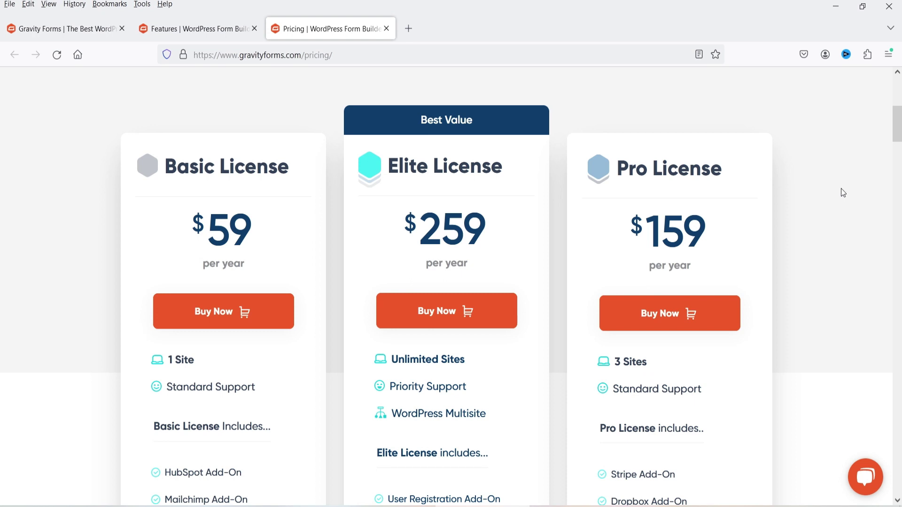
{"action": "scroll", "coordinate": [826, 196], "scroll_direction": "down", "scroll_amount": 3}
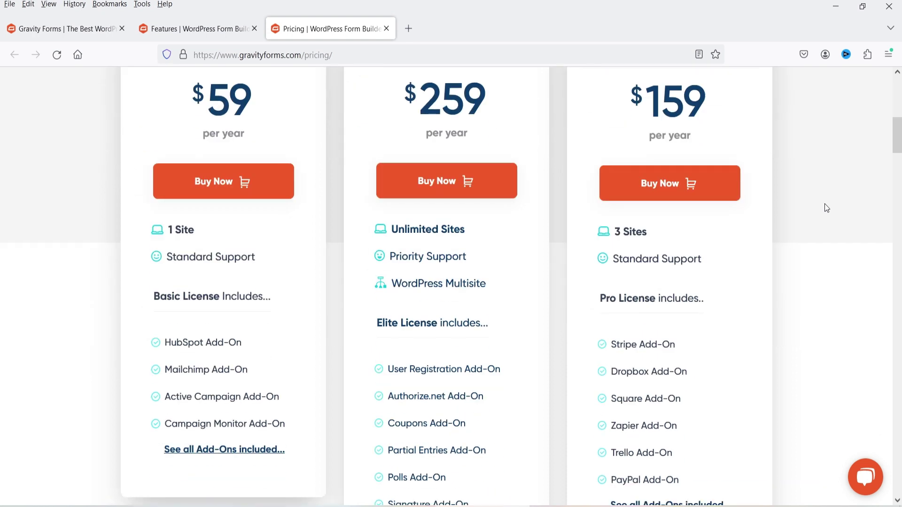
{"action": "triple_click", "coordinate": [681, 235]}
{"action": "scroll", "coordinate": [576, 315], "scroll_direction": "down", "scroll_amount": 4}
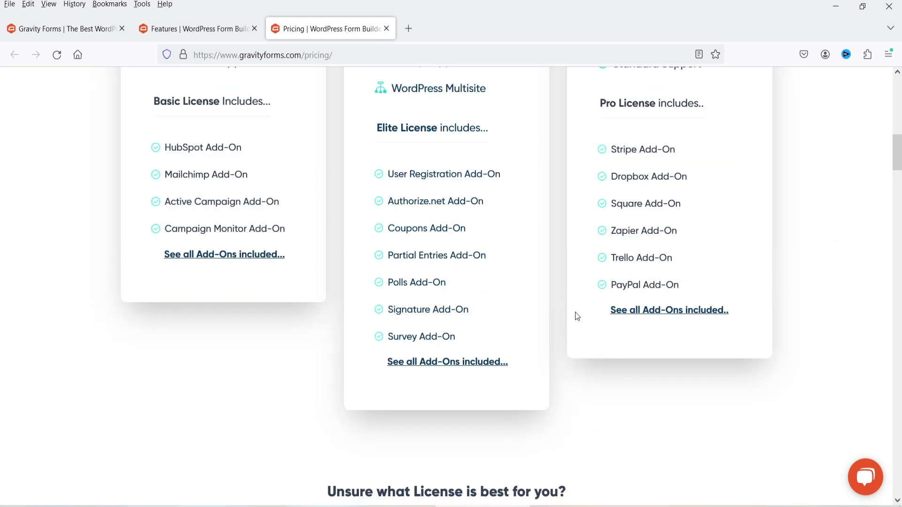
{"action": "scroll", "coordinate": [805, 284], "scroll_direction": "down", "scroll_amount": 10}
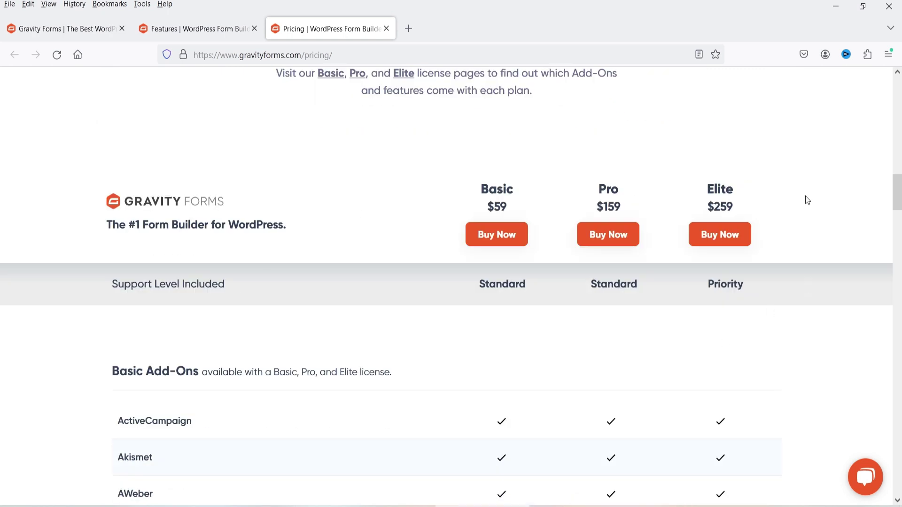
{"action": "scroll", "coordinate": [833, 208], "scroll_direction": "down", "scroll_amount": 5}
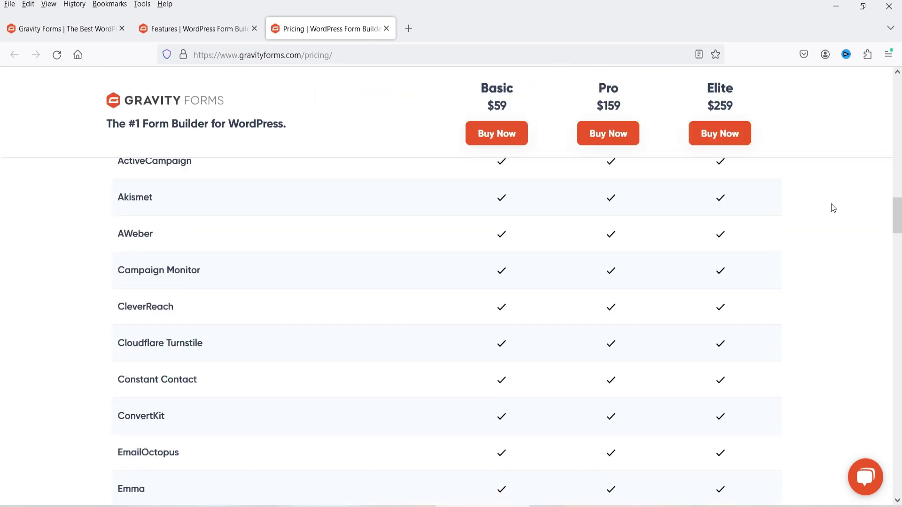
{"action": "scroll", "coordinate": [833, 210], "scroll_direction": "down", "scroll_amount": 11}
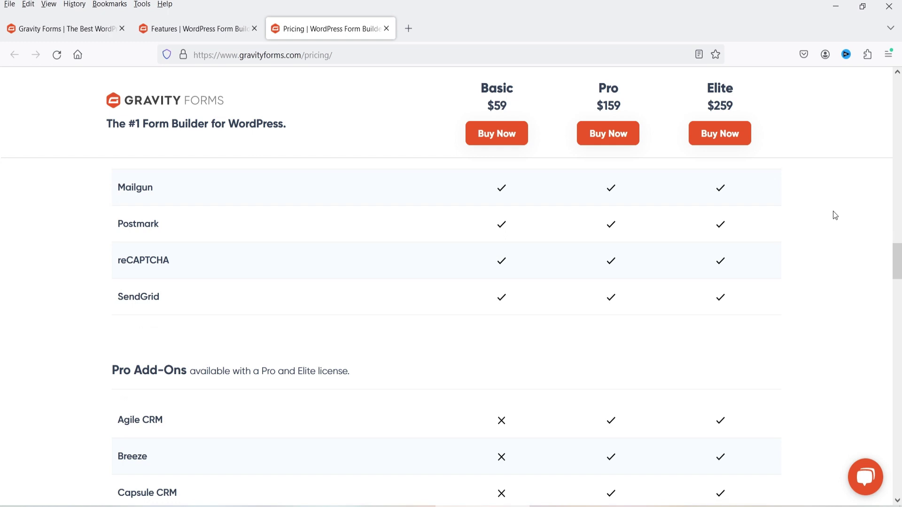
{"action": "key", "text": "Home"}
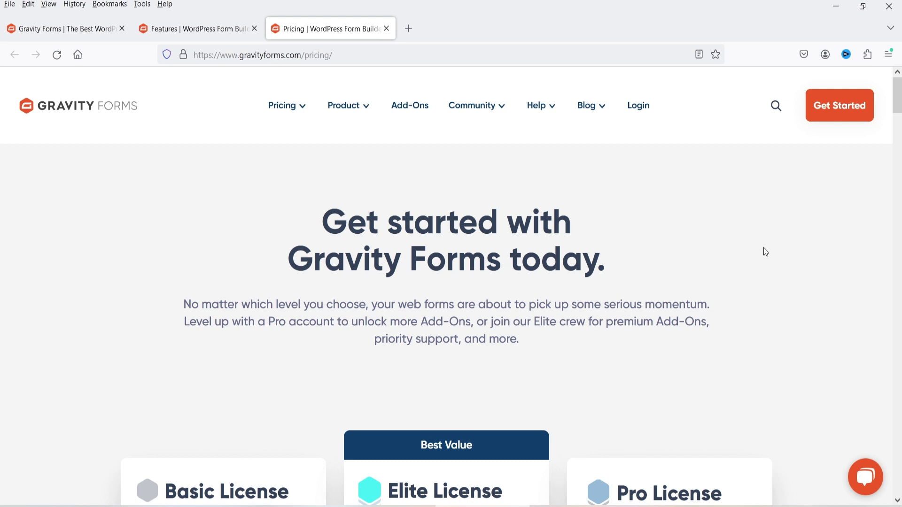
- Browse the Add-Ons catalogue with cards such as HubSpot, 2Checkout and Advanced Calculations
{"action": "left_click", "coordinate": [416, 107]}
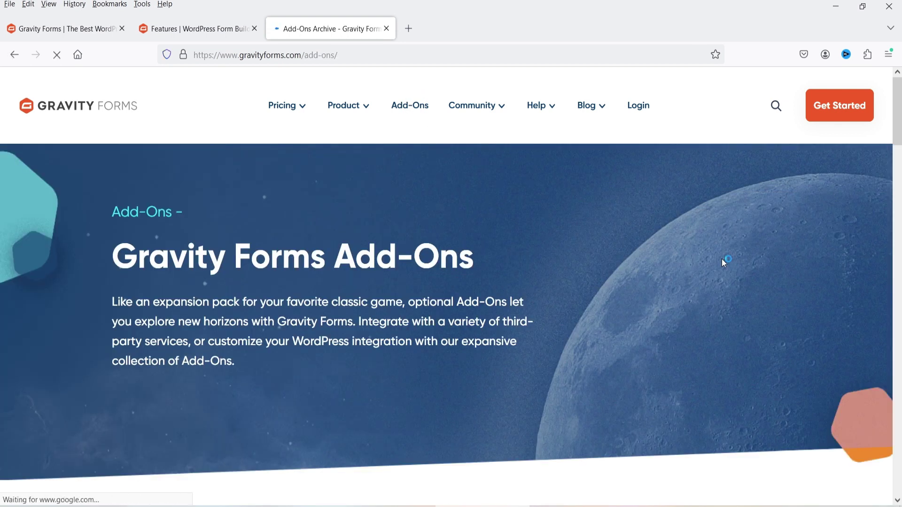
{"action": "scroll", "coordinate": [724, 262], "scroll_direction": "down", "scroll_amount": 6}
{"action": "scroll", "coordinate": [799, 246], "scroll_direction": "down", "scroll_amount": 5}
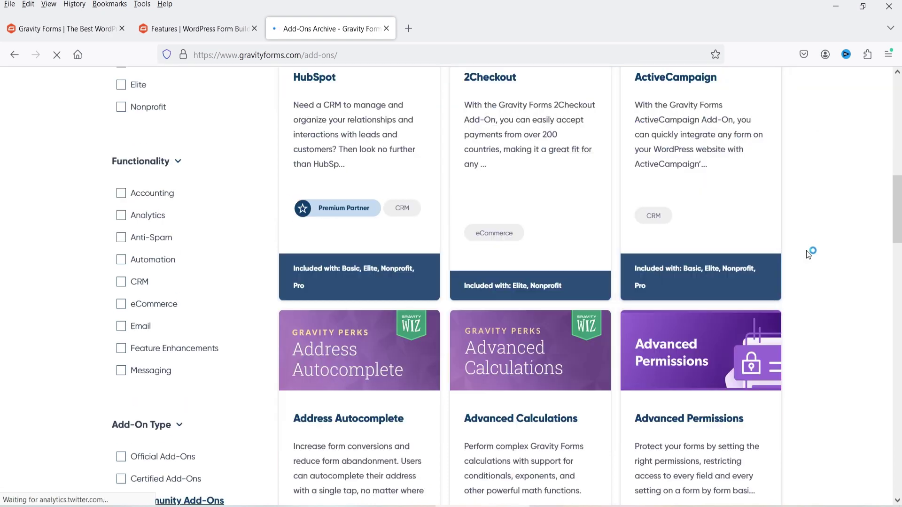
{"action": "scroll", "coordinate": [835, 239], "scroll_direction": "up", "scroll_amount": 4}
{"action": "scroll", "coordinate": [841, 235], "scroll_direction": "down", "scroll_amount": 5}
{"action": "scroll", "coordinate": [848, 236], "scroll_direction": "down", "scroll_amount": 4}
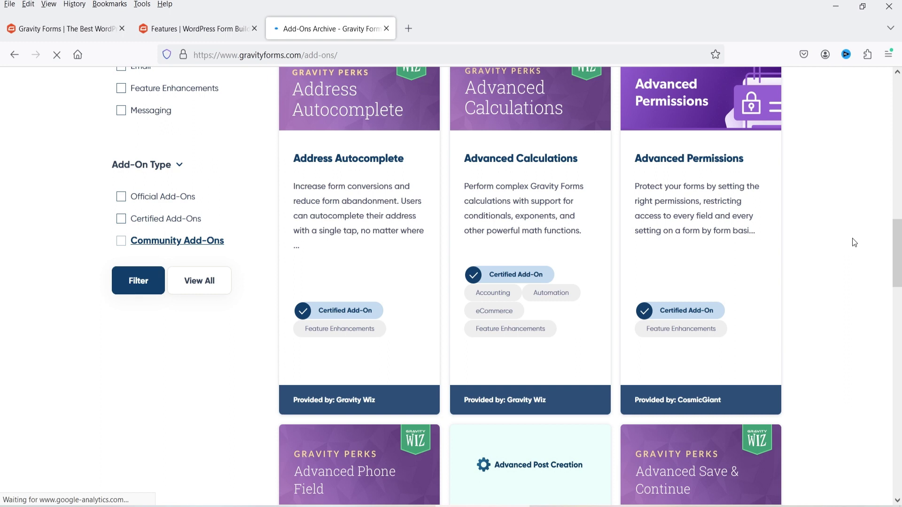
{"action": "scroll", "coordinate": [838, 238], "scroll_direction": "up", "scroll_amount": 3}
{"action": "scroll", "coordinate": [840, 240], "scroll_direction": "up", "scroll_amount": 1}
{"action": "scroll", "coordinate": [840, 239], "scroll_direction": "up", "scroll_amount": 2}
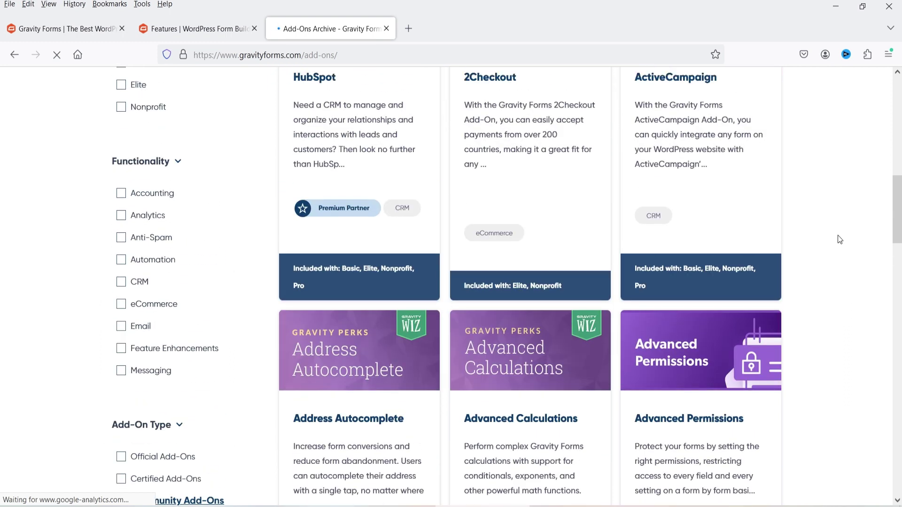
{"action": "scroll", "coordinate": [840, 235], "scroll_direction": "up", "scroll_amount": 10}
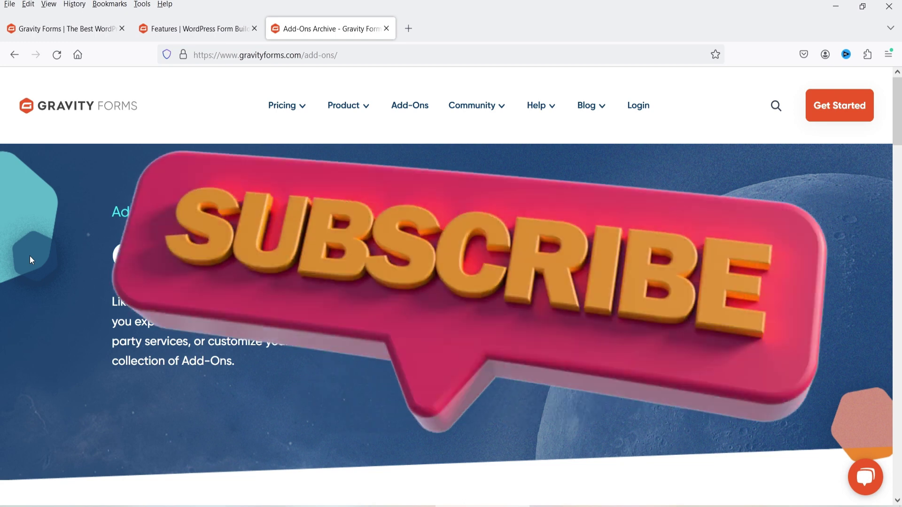